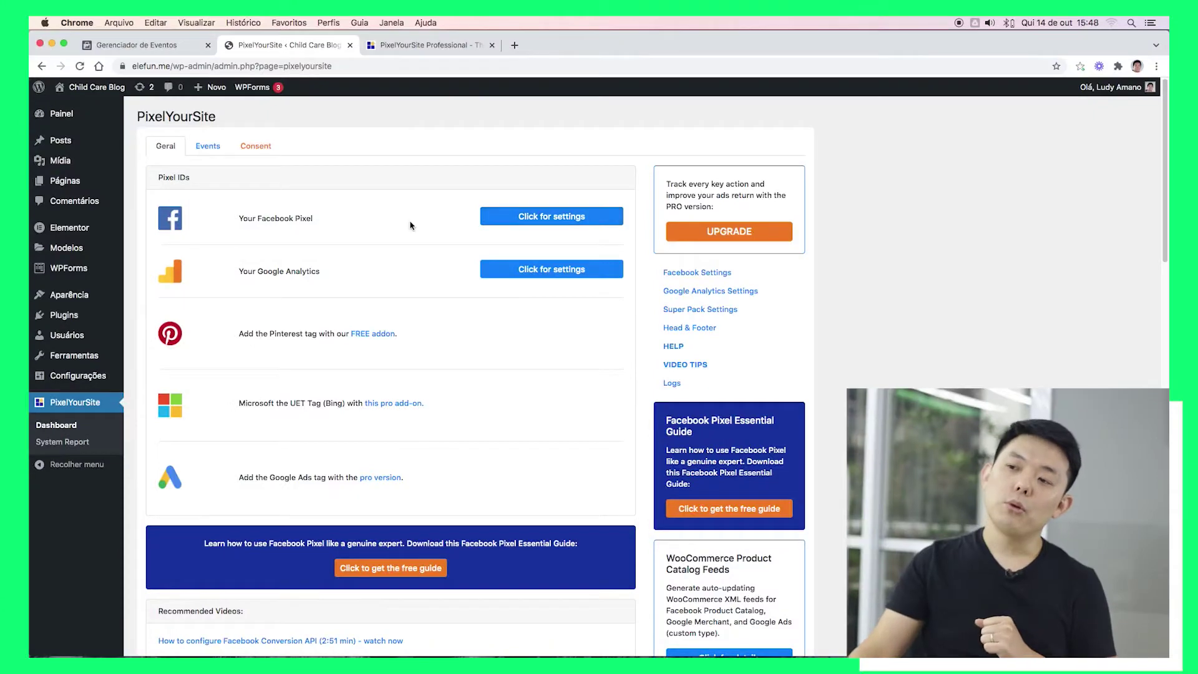
Open the Facebook Pixel settings in PixelYourSite and enable the Conversion API
left_click(528, 225)
left_click(168, 258)
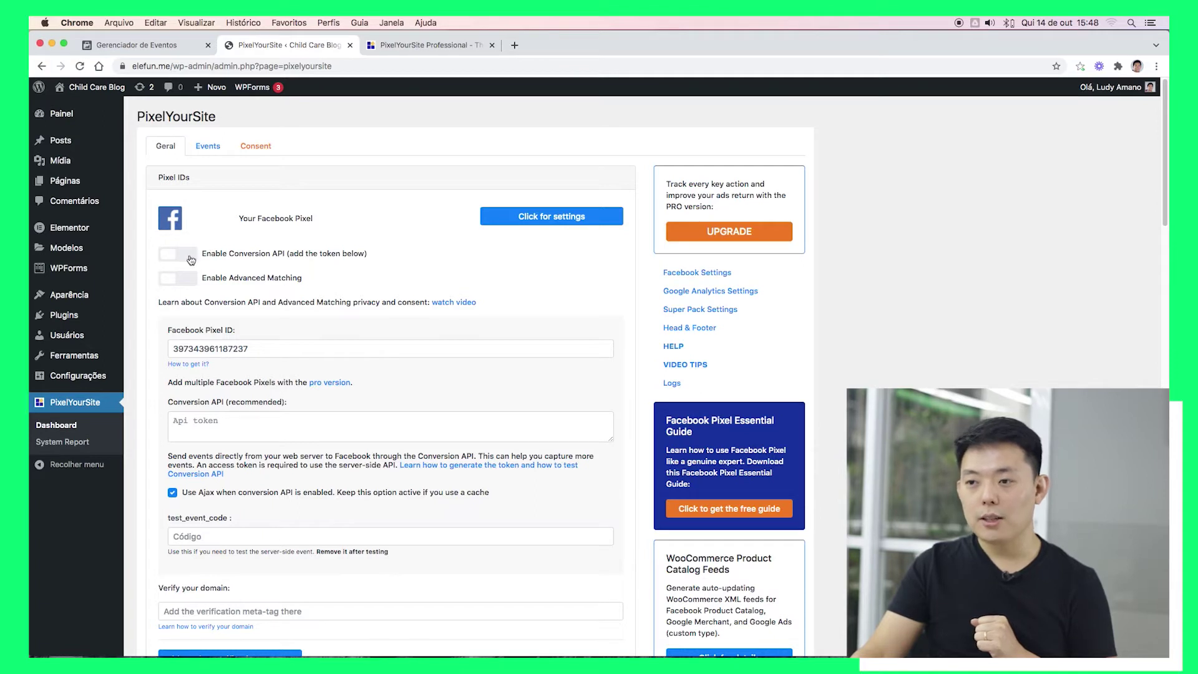
left_click_drag(204, 255, 295, 257)
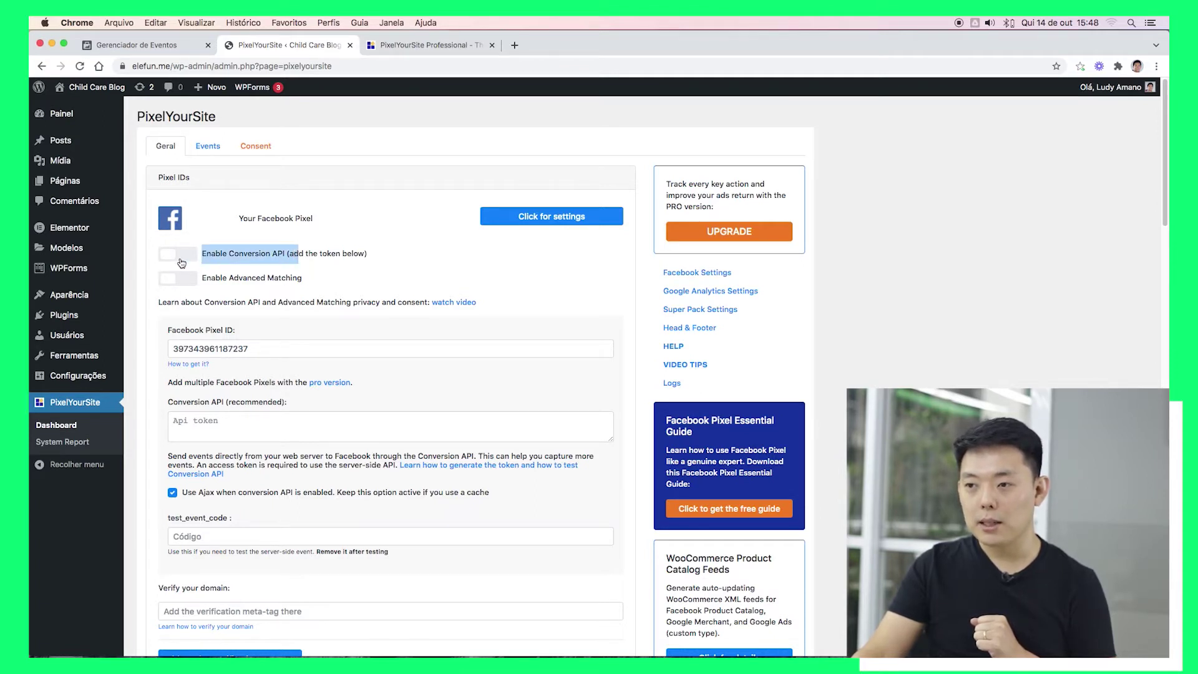
left_click(181, 262)
left_click(242, 256)
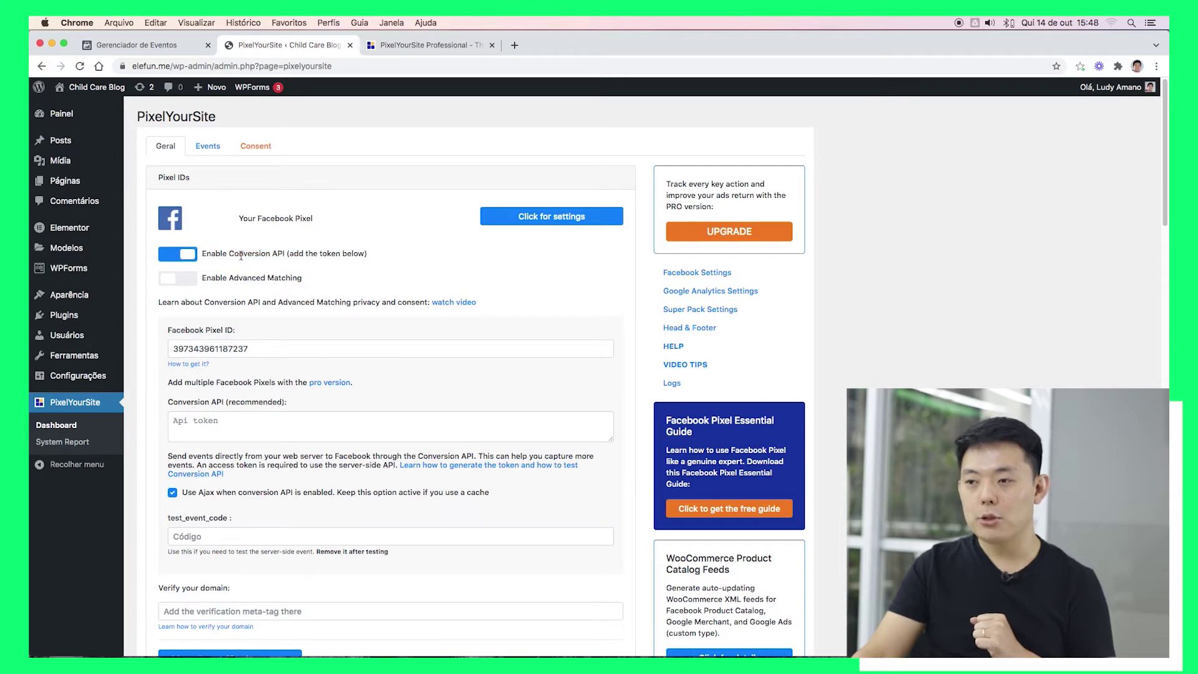
scroll(299, 257, "down", 1)
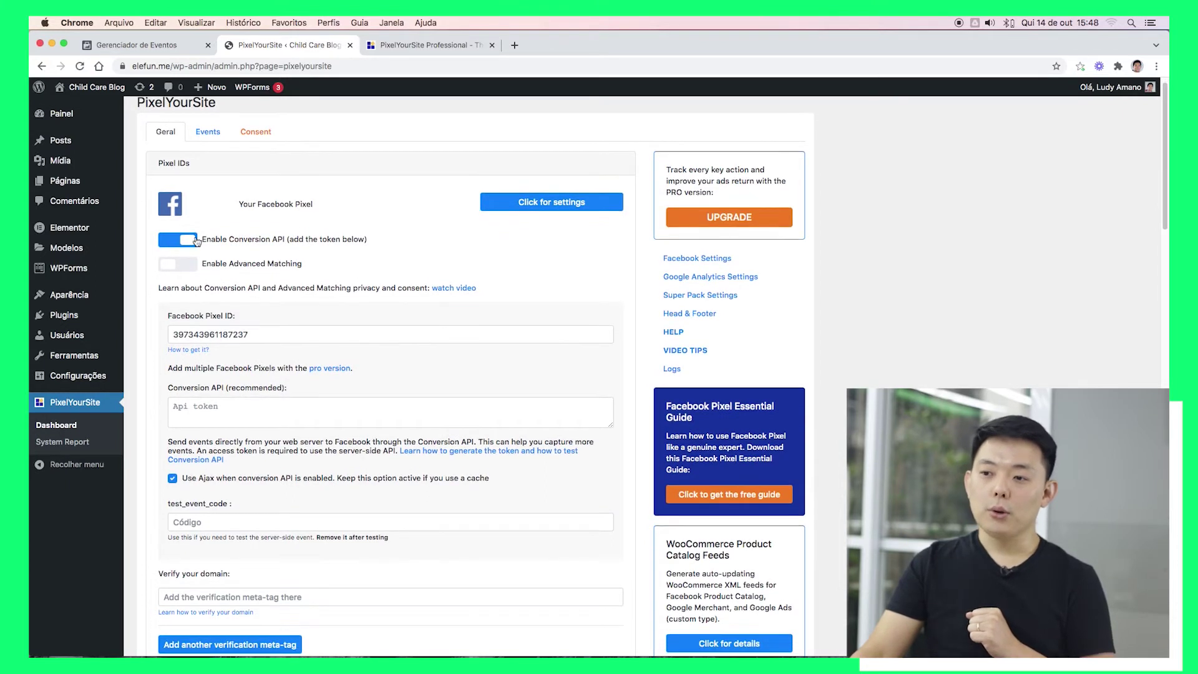
Switch to Facebook Events Manager, generate a Conversions API access token in the TUTORIAL API de Conversões pixel's settings, and copy it
left_click(187, 411)
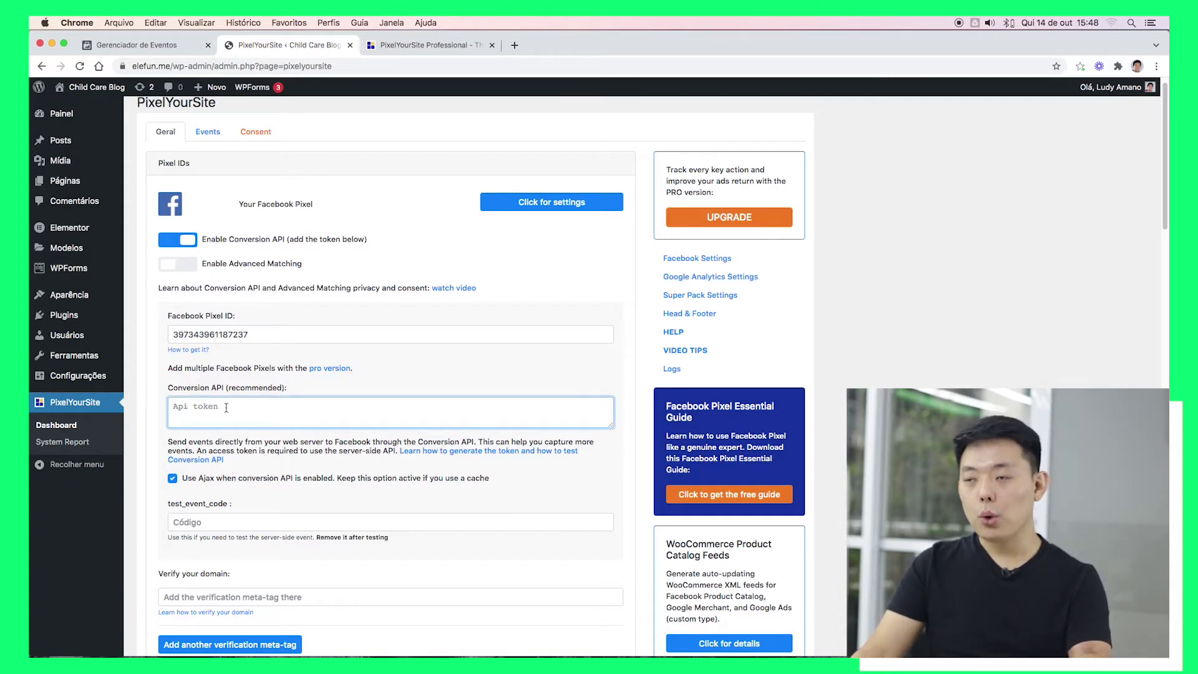
left_click(167, 46)
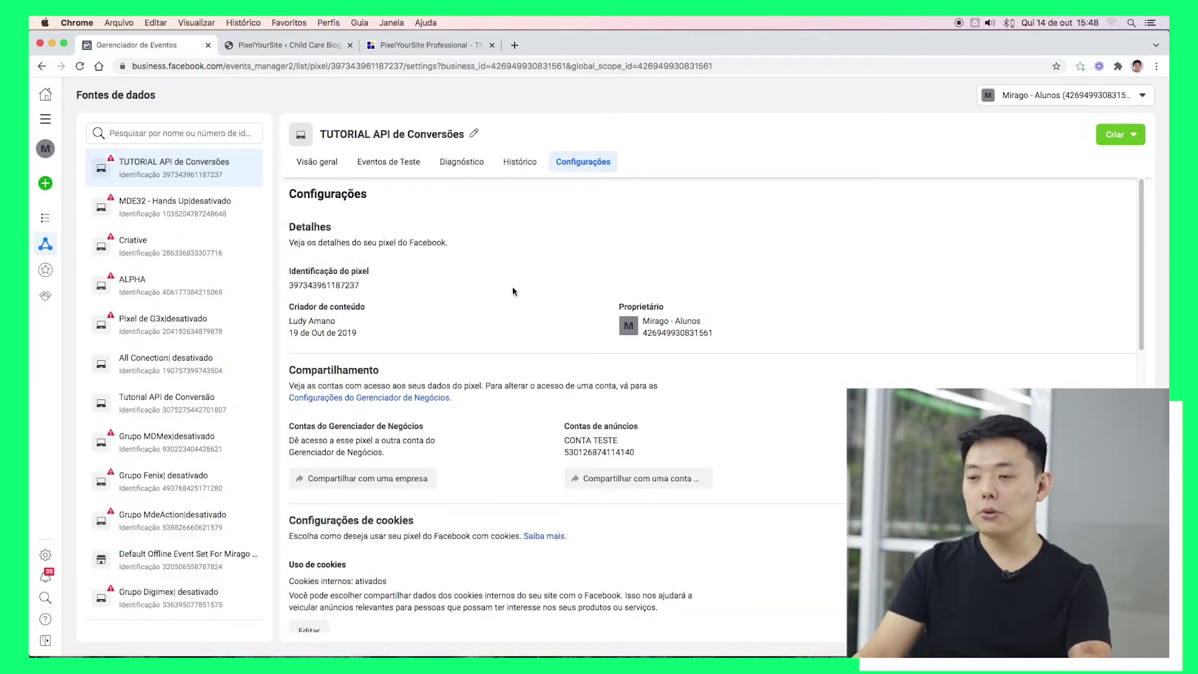
scroll(499, 311, "down", 5)
scroll(499, 312, "down", 10)
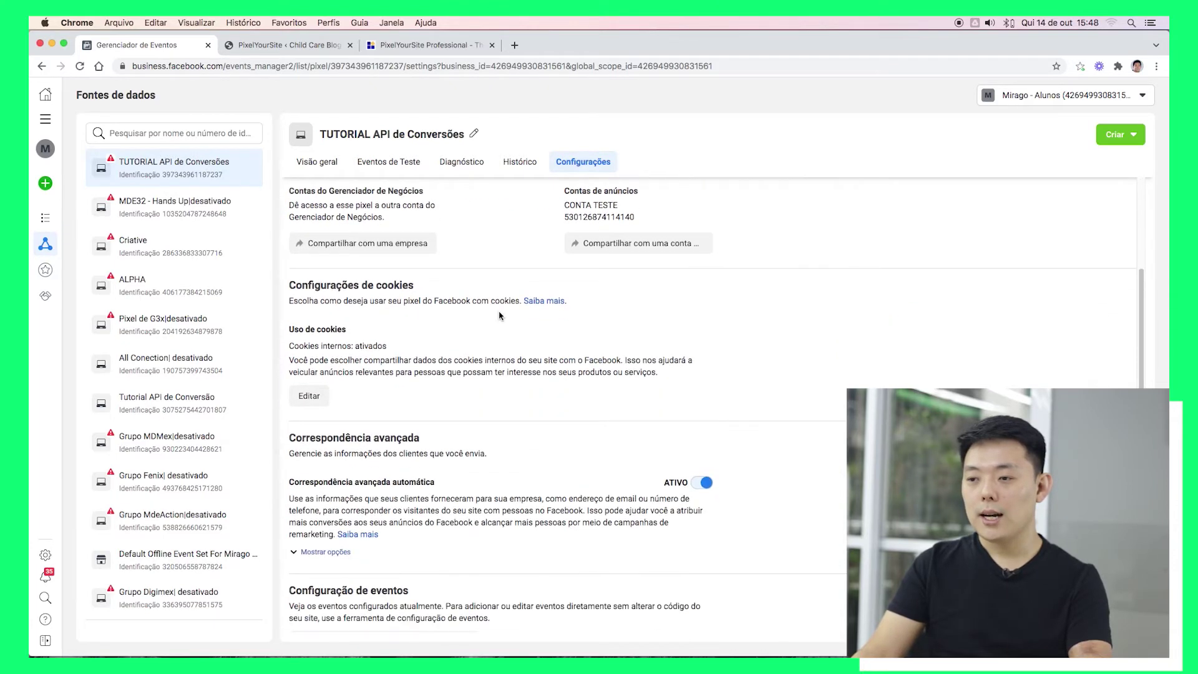
scroll(499, 316, "down", 1)
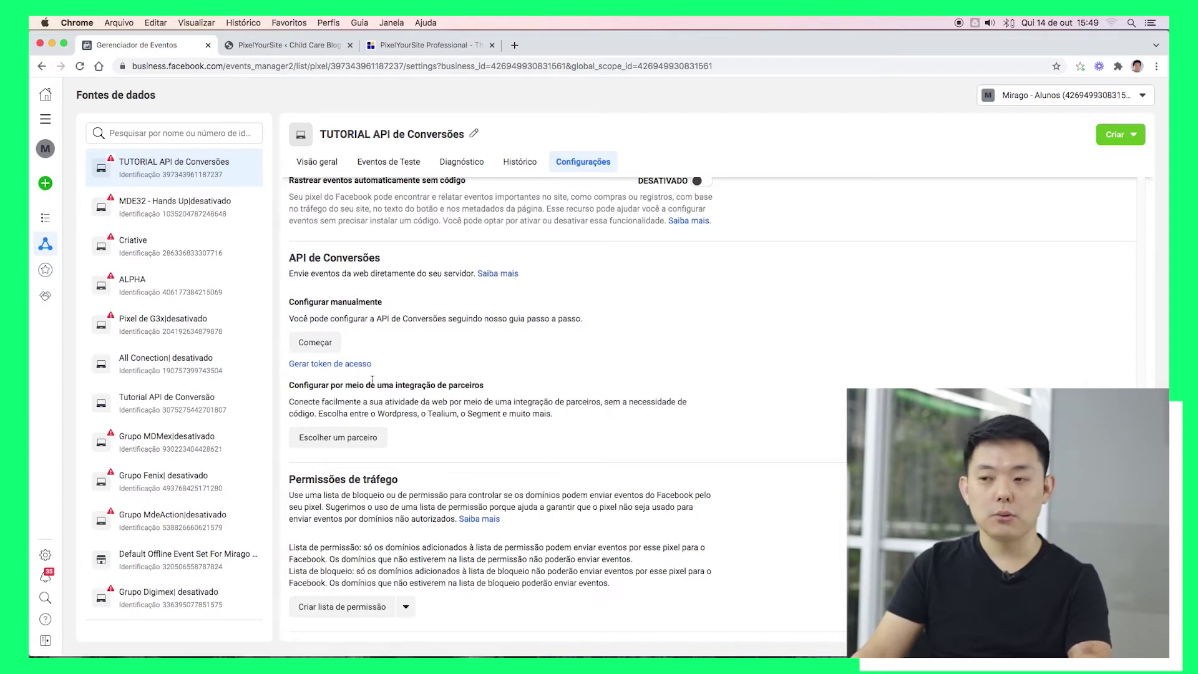
left_click(319, 365)
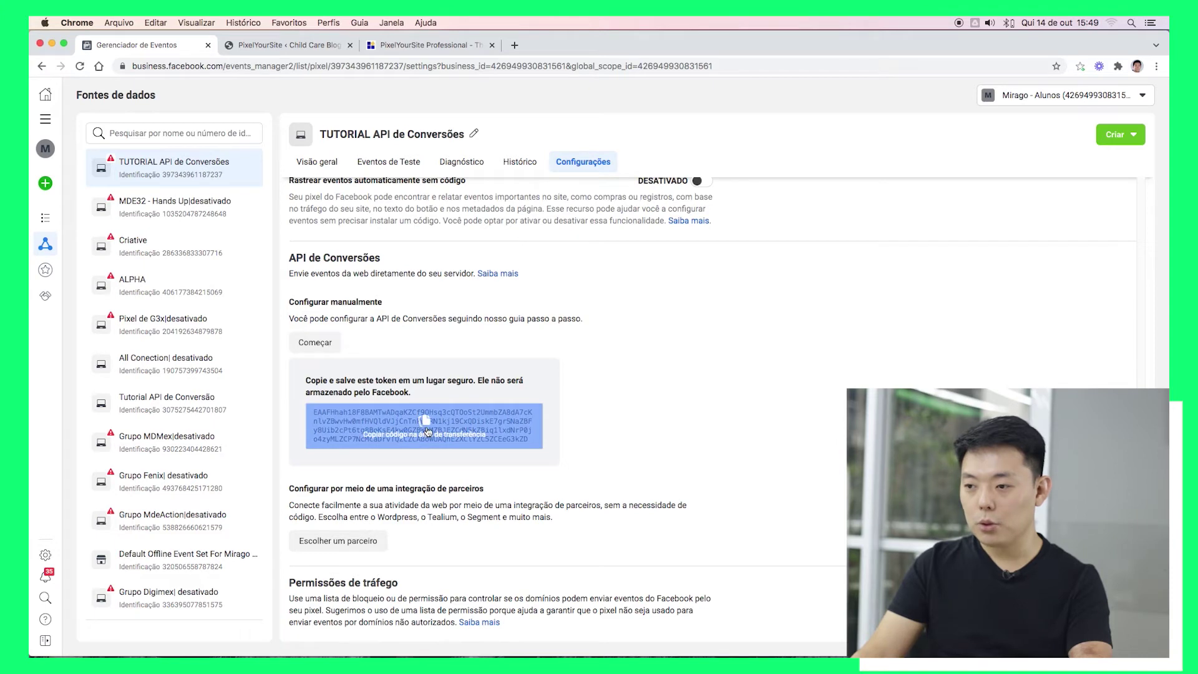
left_click(427, 430)
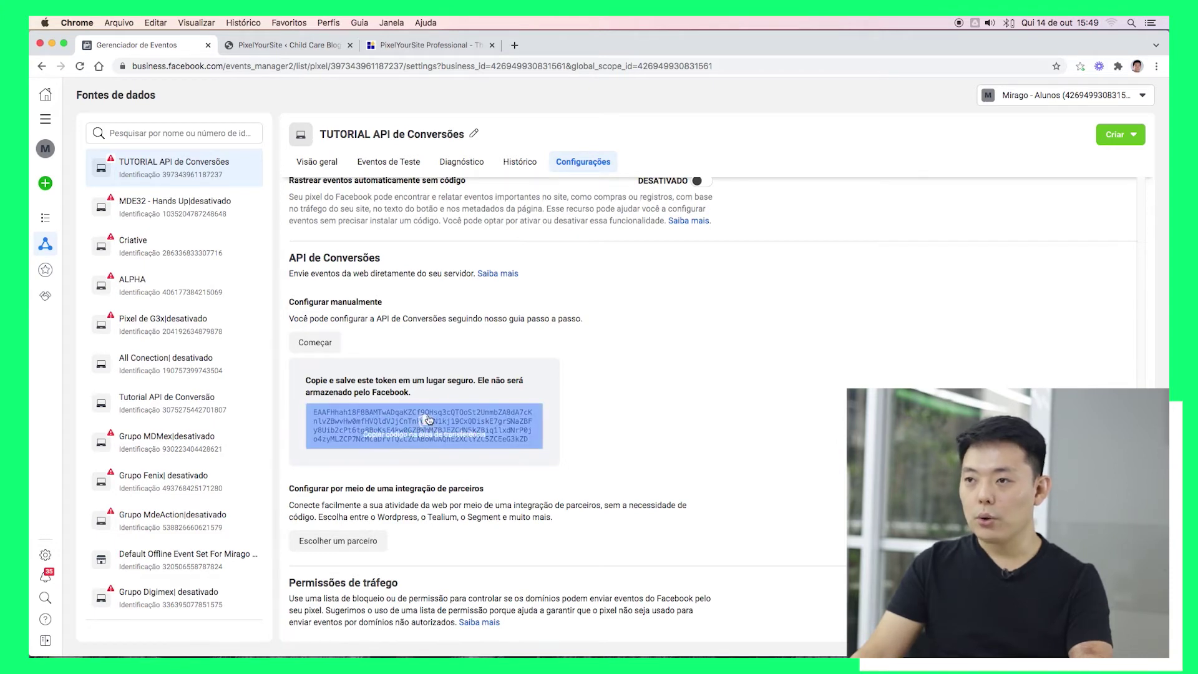
Return to PixelYourSite and paste the access token into the Conversion API field
left_click(289, 45)
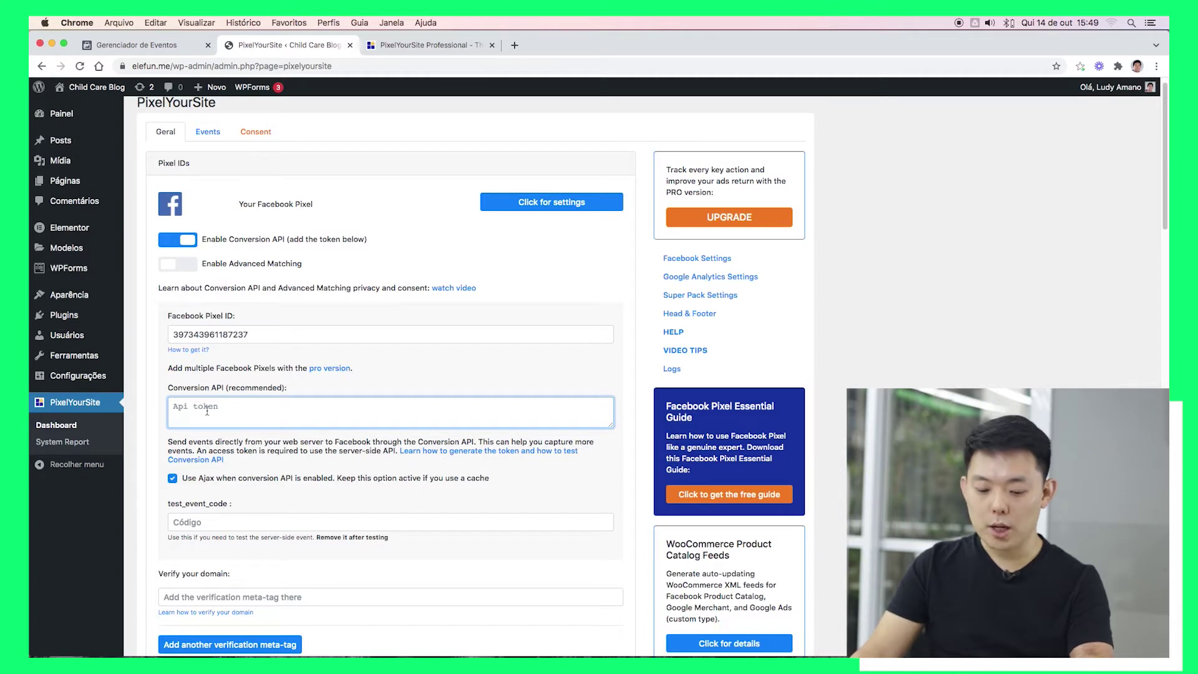
key("super+v")
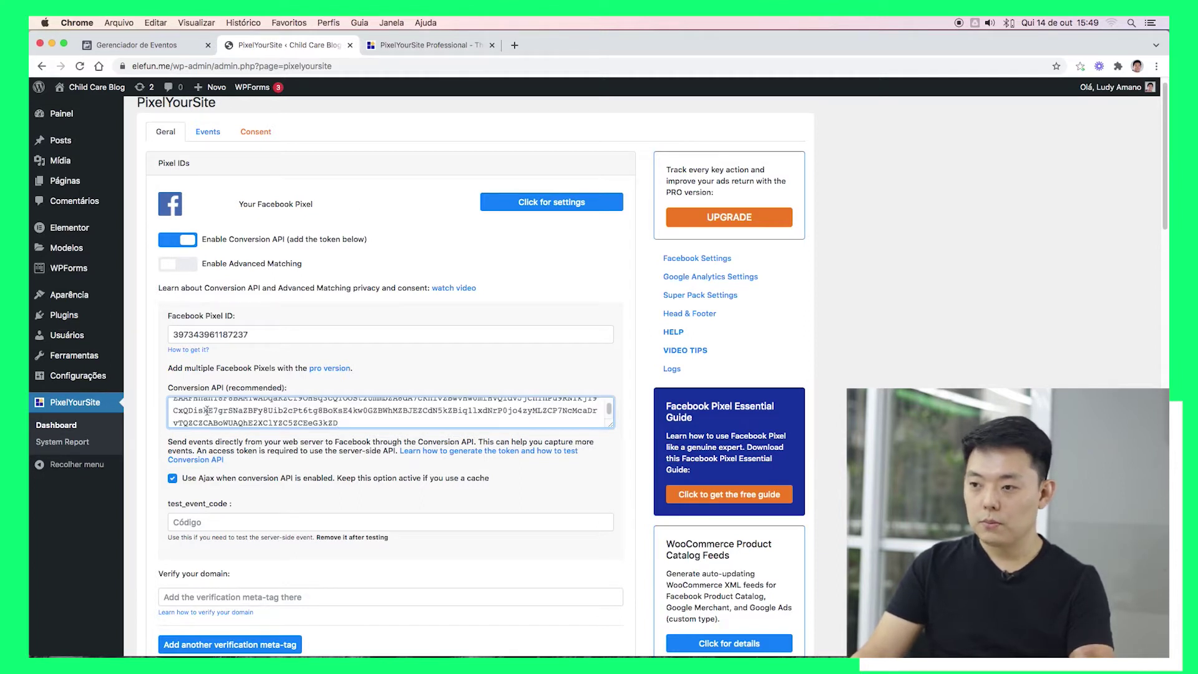
scroll(318, 426, "up", 3)
scroll(334, 423, "down", 3)
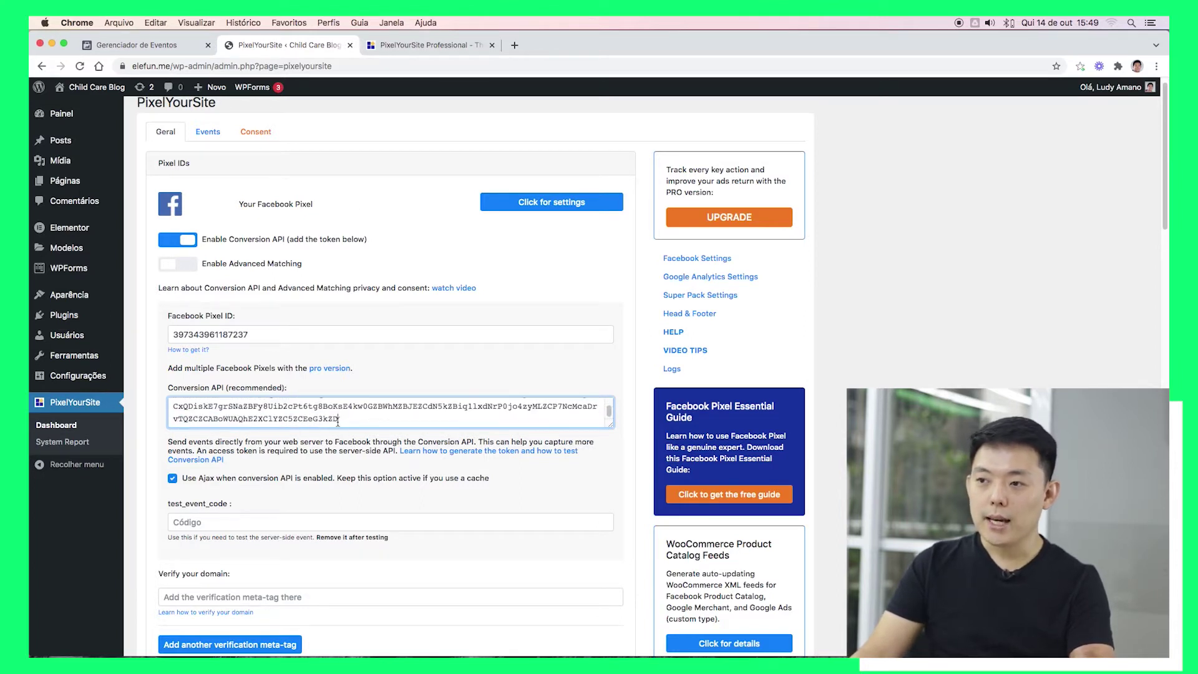
Copy the server test event code from the pixel's test events page in Events Manager into PixelYourSite's test_event_code field
left_click(166, 47)
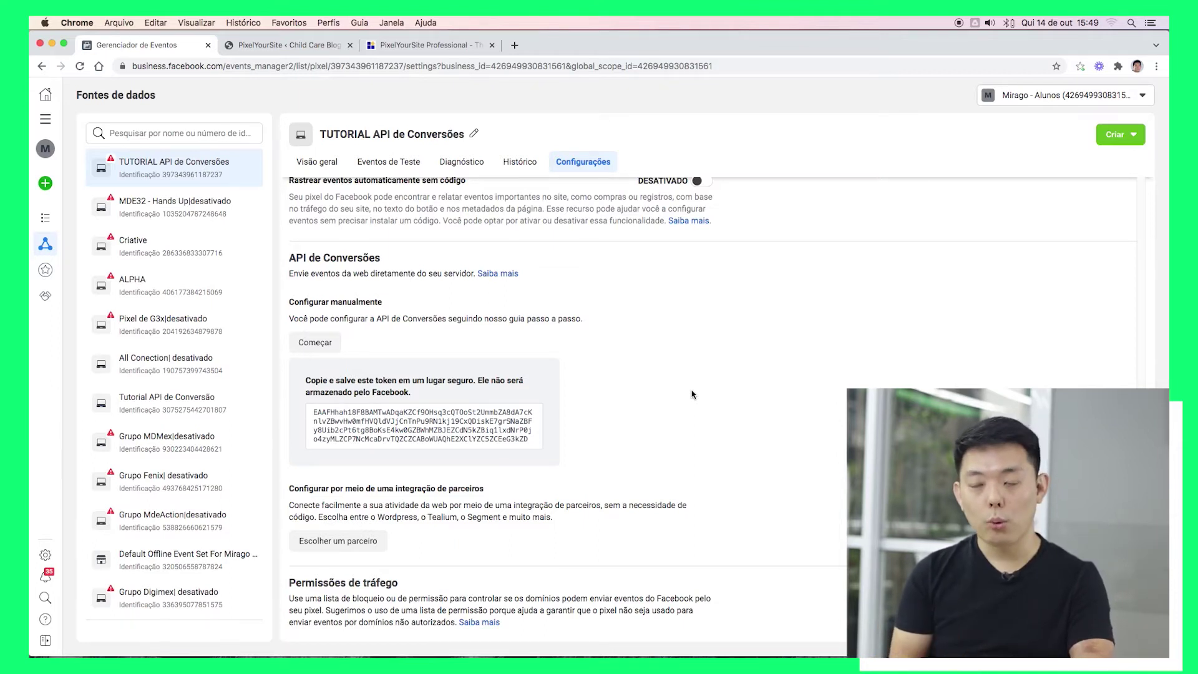
left_click(390, 163)
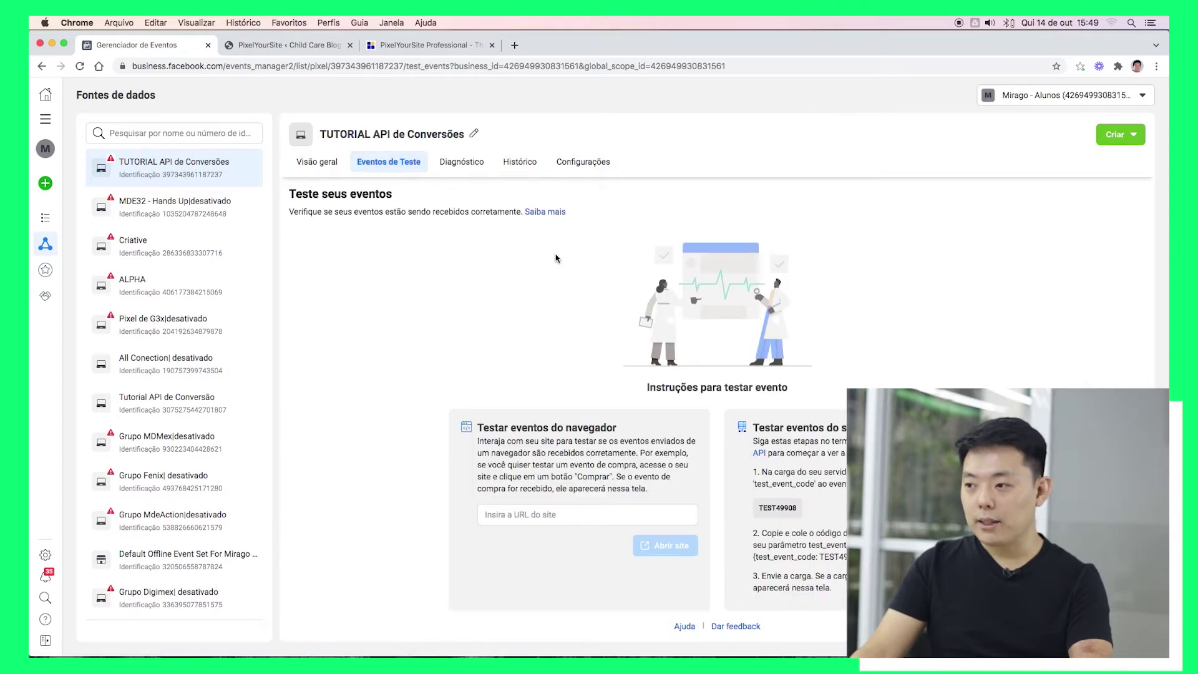
left_click(778, 509)
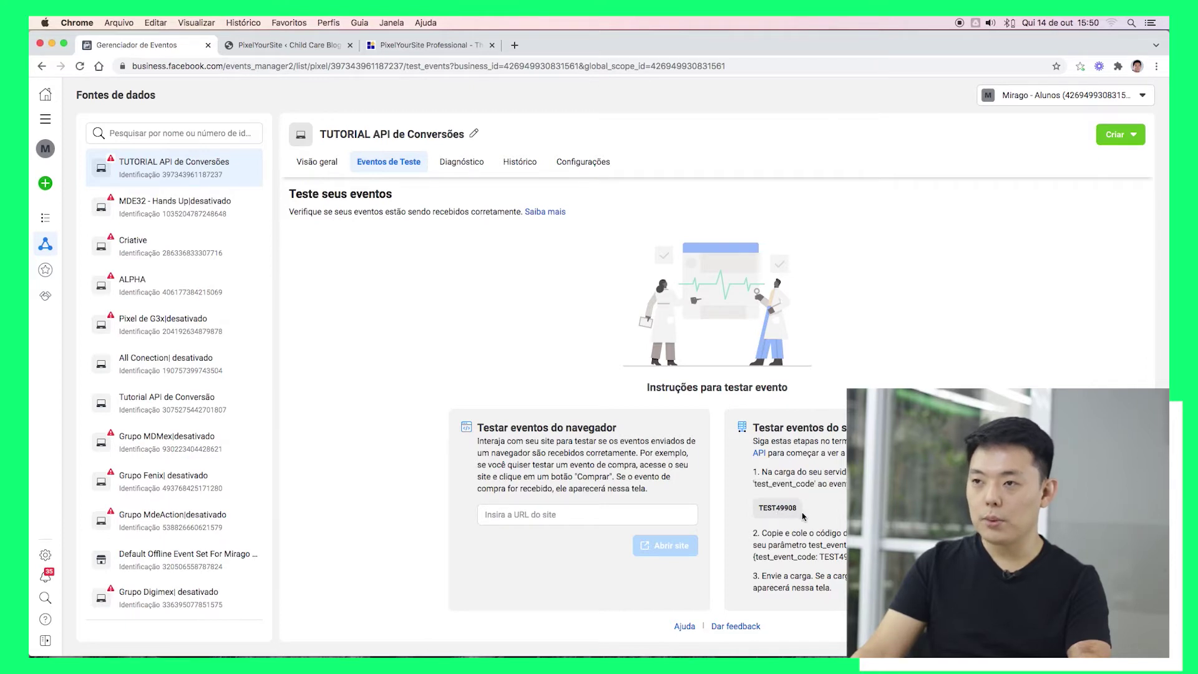
left_click(284, 45)
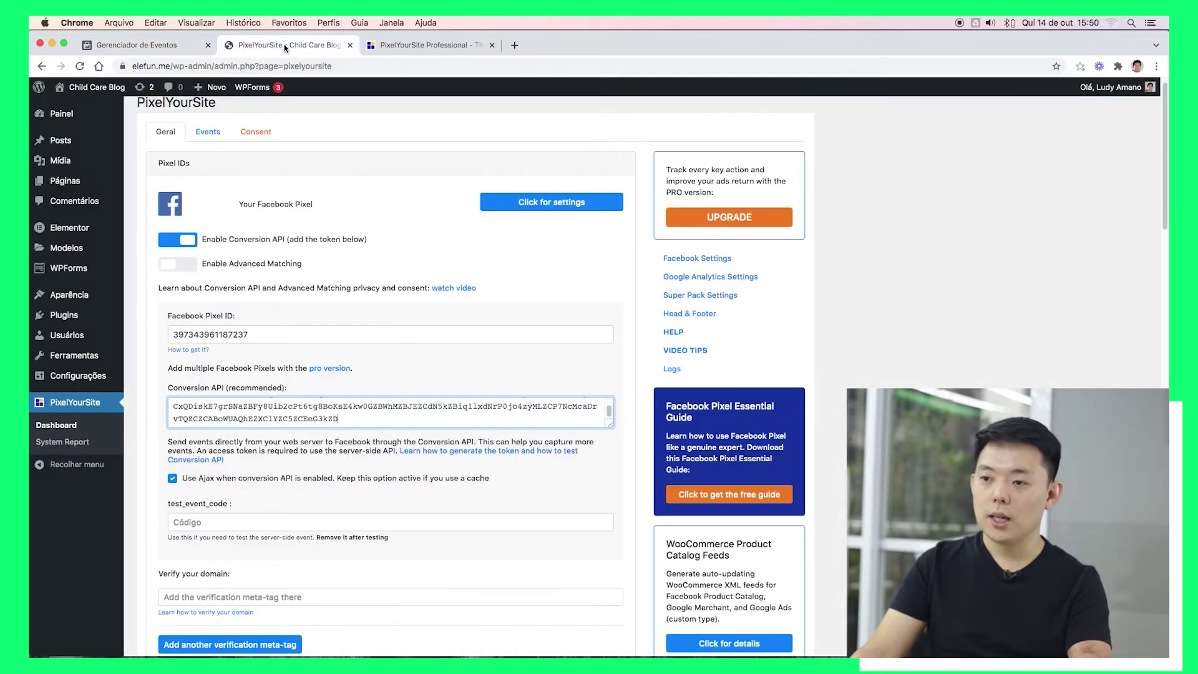
left_click(227, 523)
key("super+v")
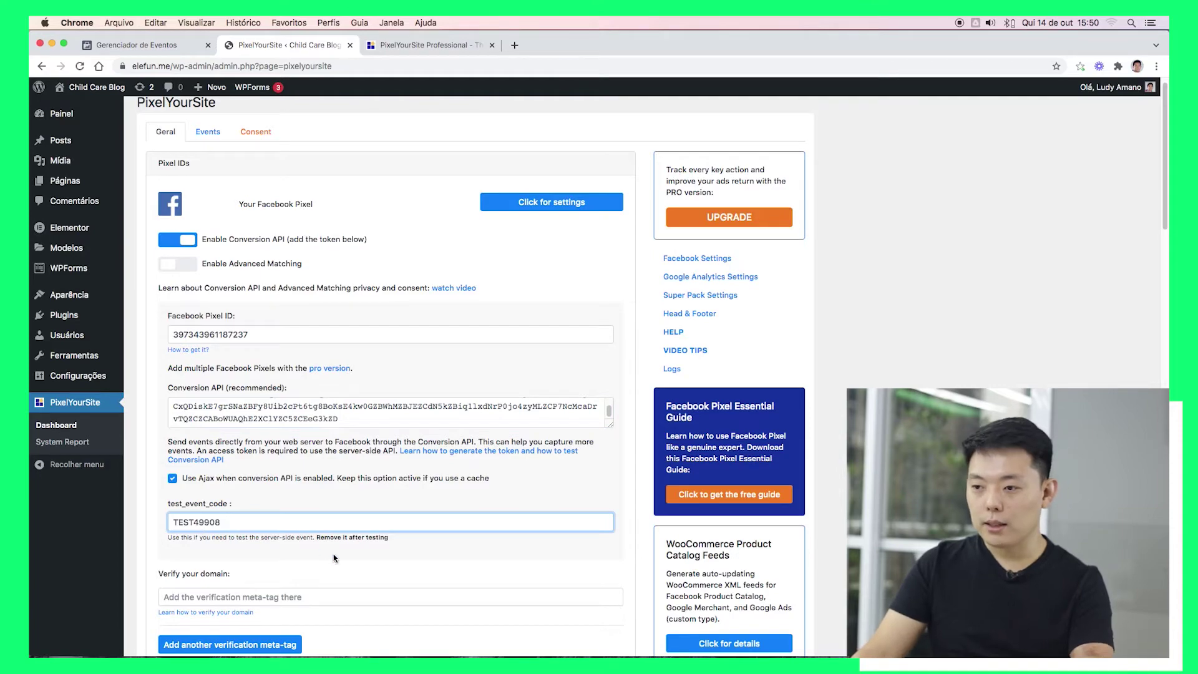
Save the PixelYourSite settings and reopen the Facebook Pixel section to check the stored token and test event code
scroll(333, 557, "down", 10)
scroll(359, 540, "down", 15)
left_click(390, 577)
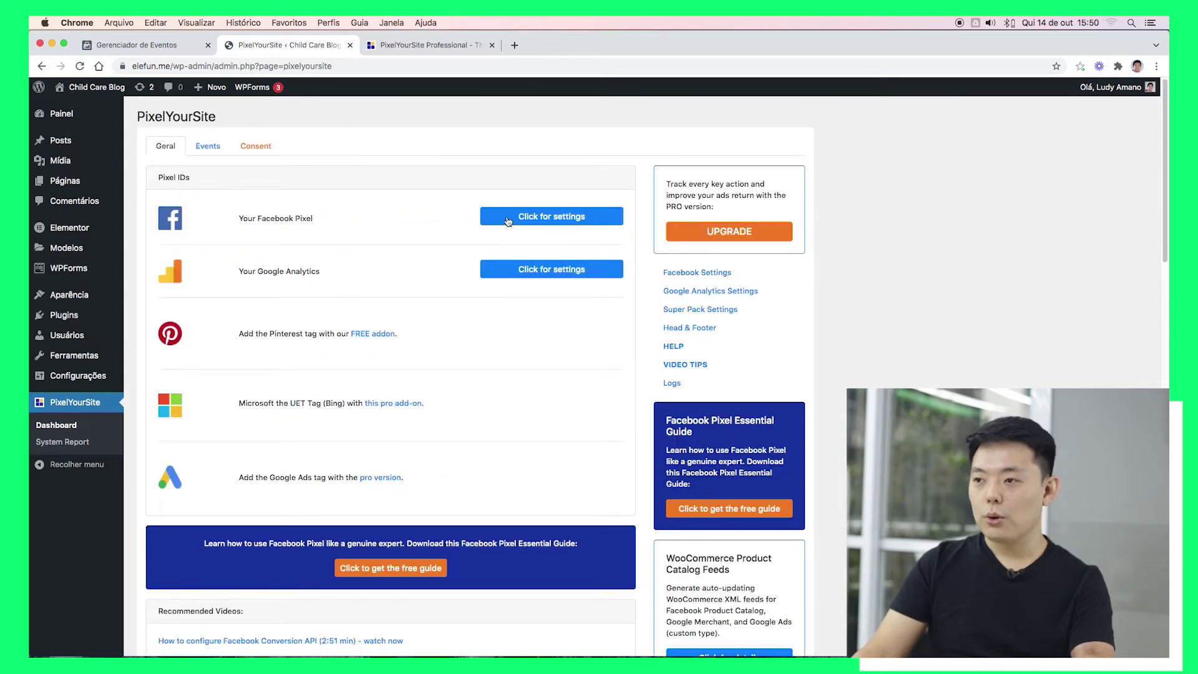
left_click(508, 220)
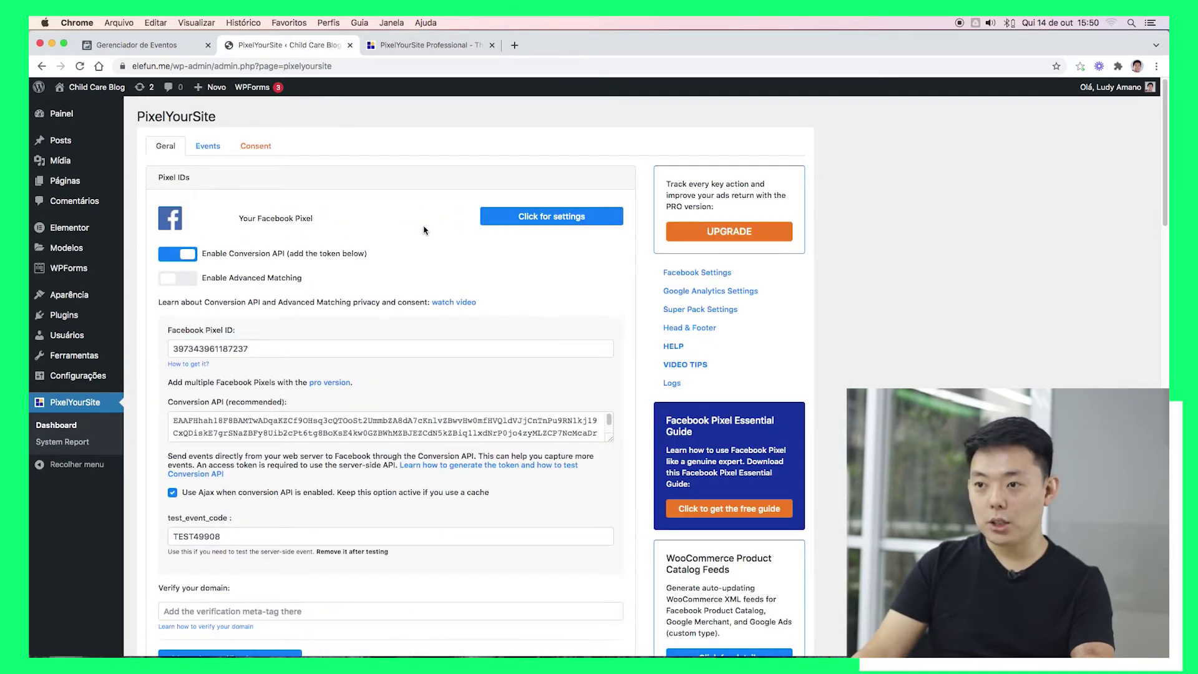
scroll(423, 231, "down", 2)
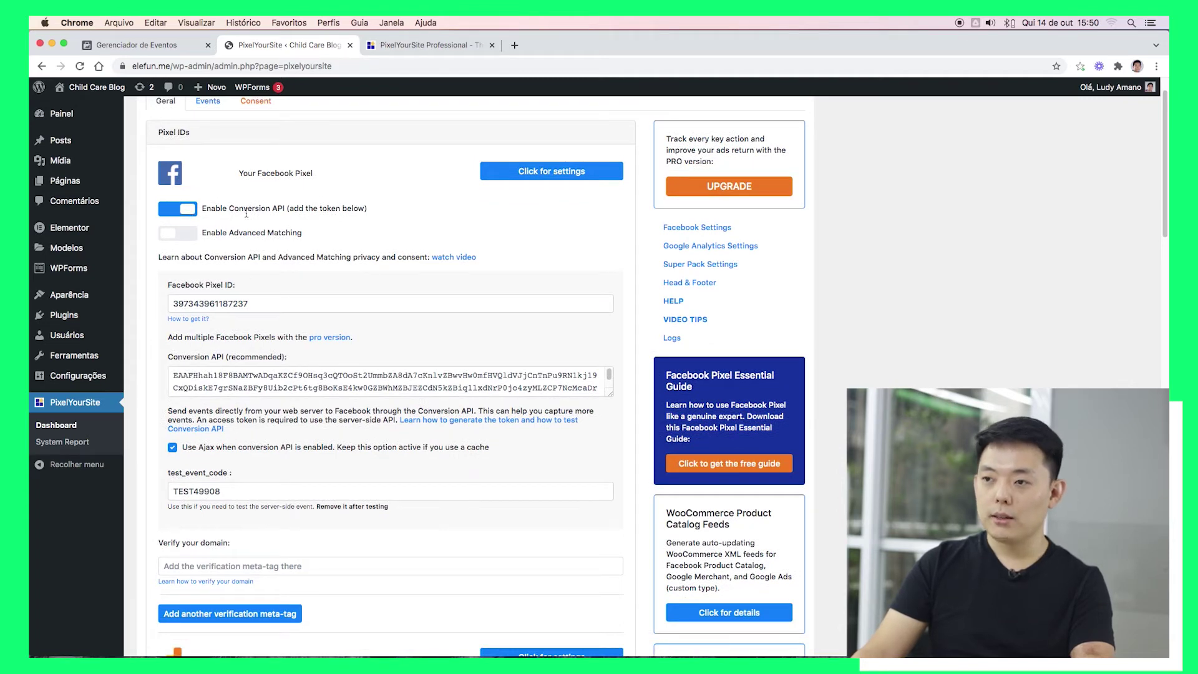
scroll(219, 272, "down", 2)
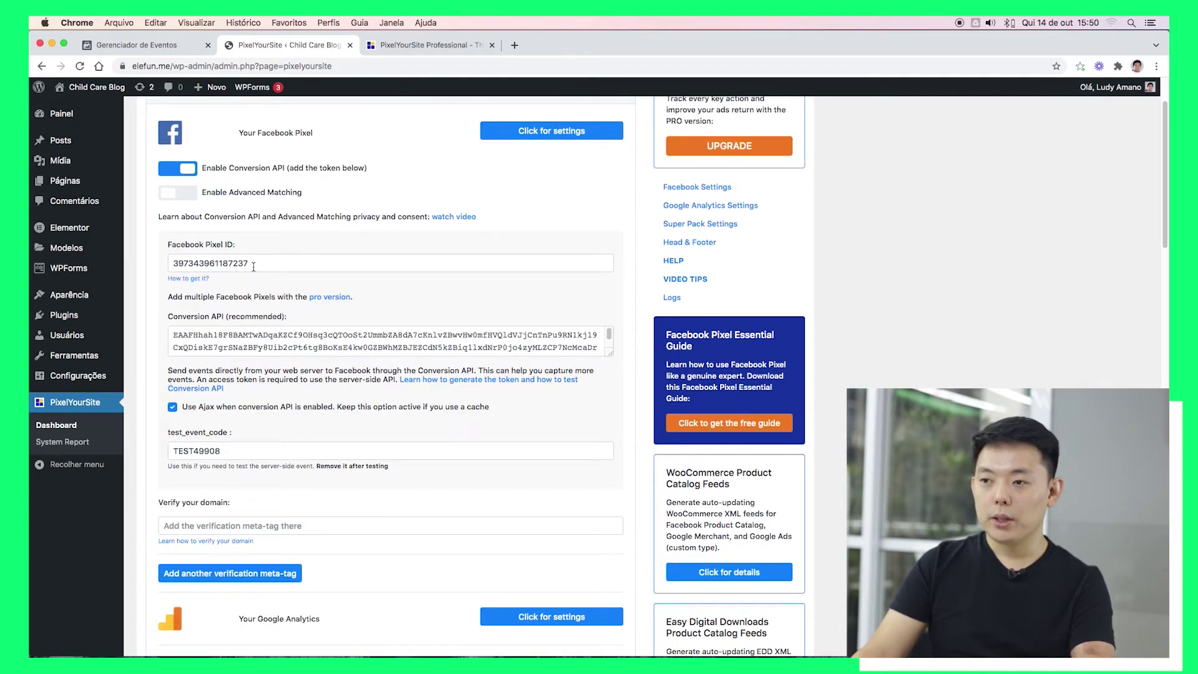
scroll(185, 318, "down", 1)
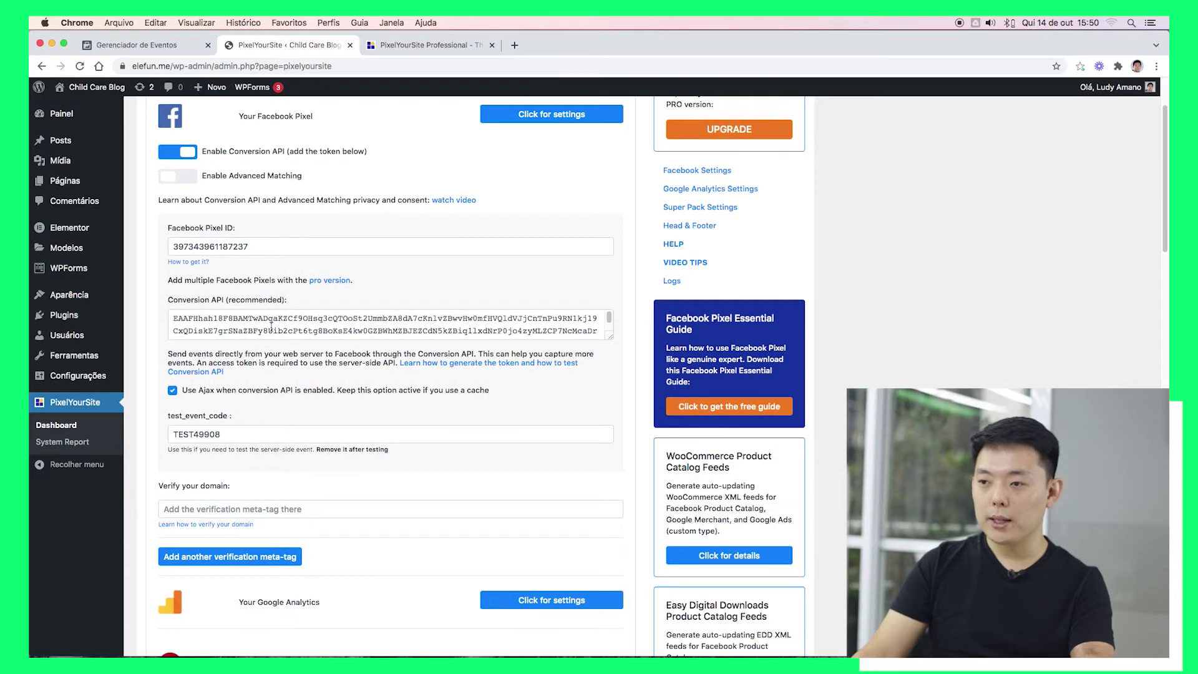
scroll(249, 329, "down", 1)
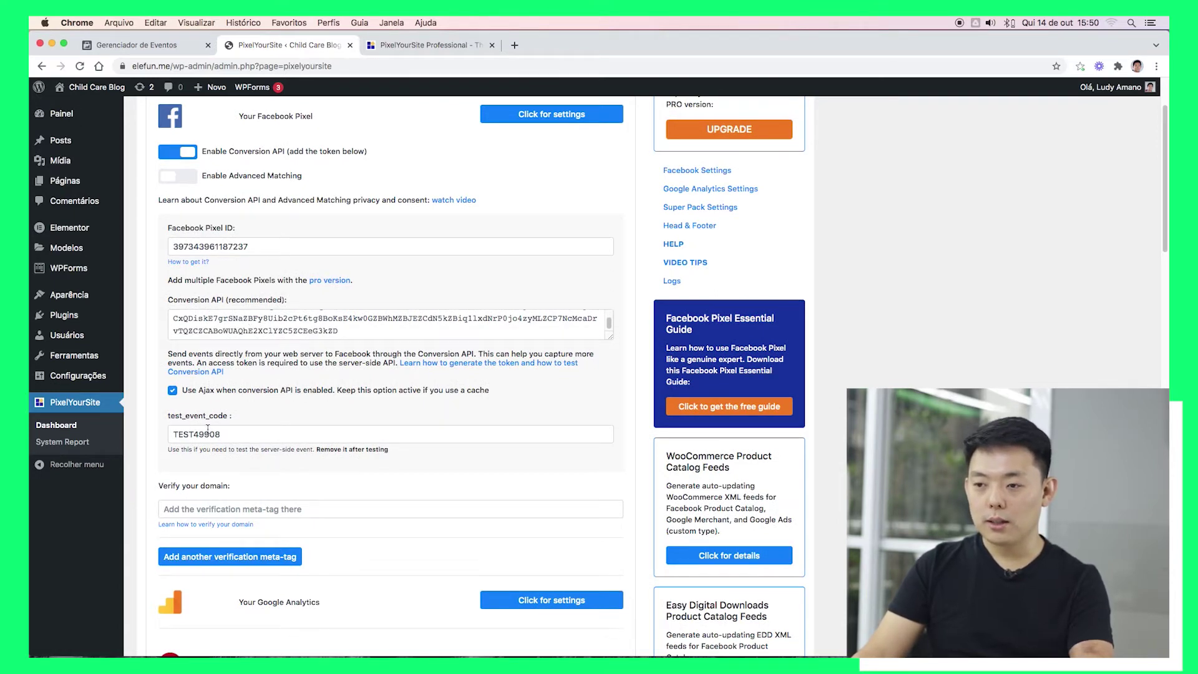
In Events Manager's test events page, enter elefun.me as the browser test URL and open the site
left_click(143, 45)
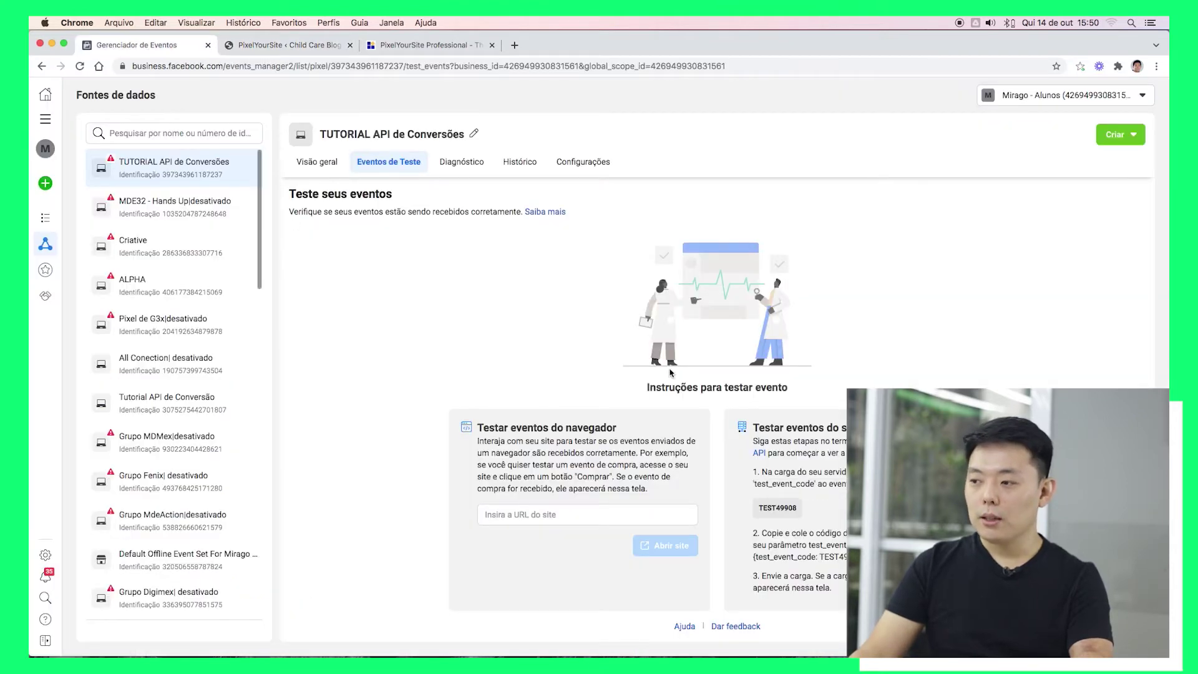
left_click(529, 517)
type("ele")
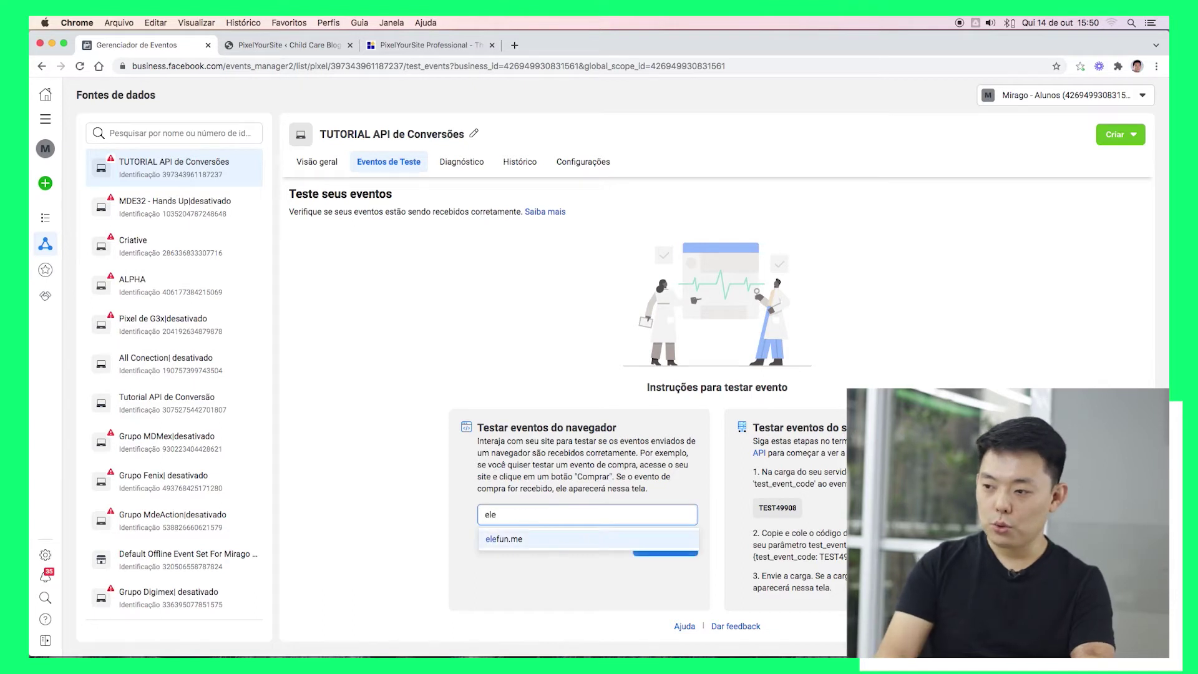
key("Down")
key("Return")
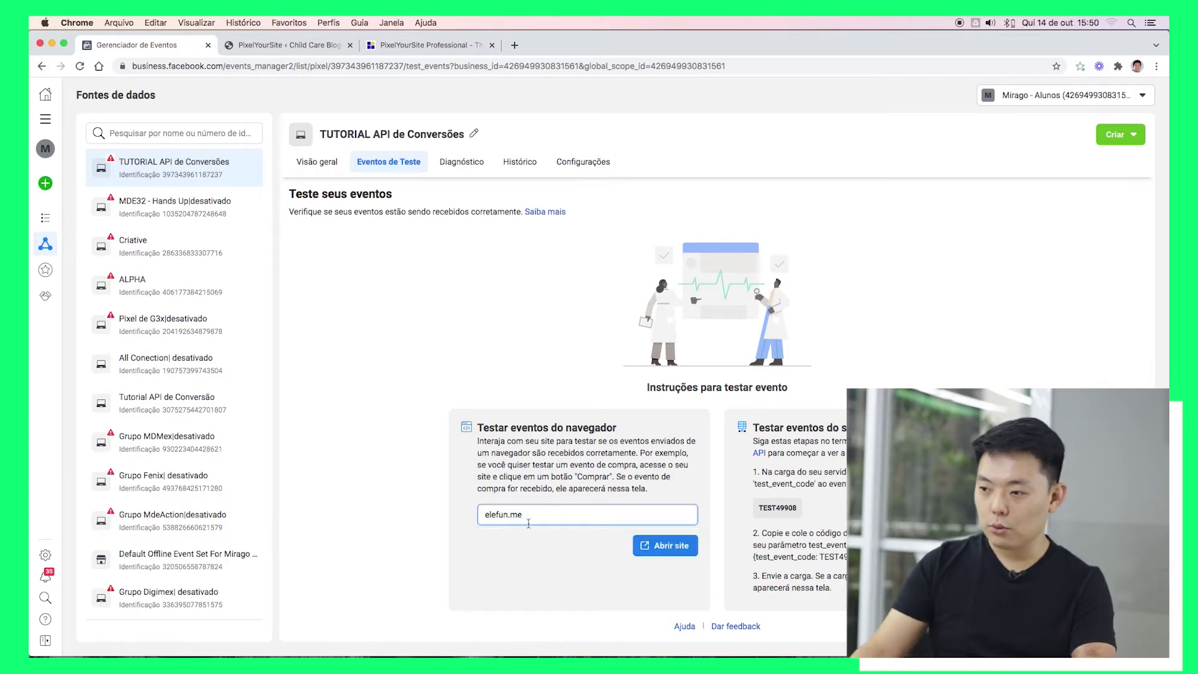
left_click(677, 549)
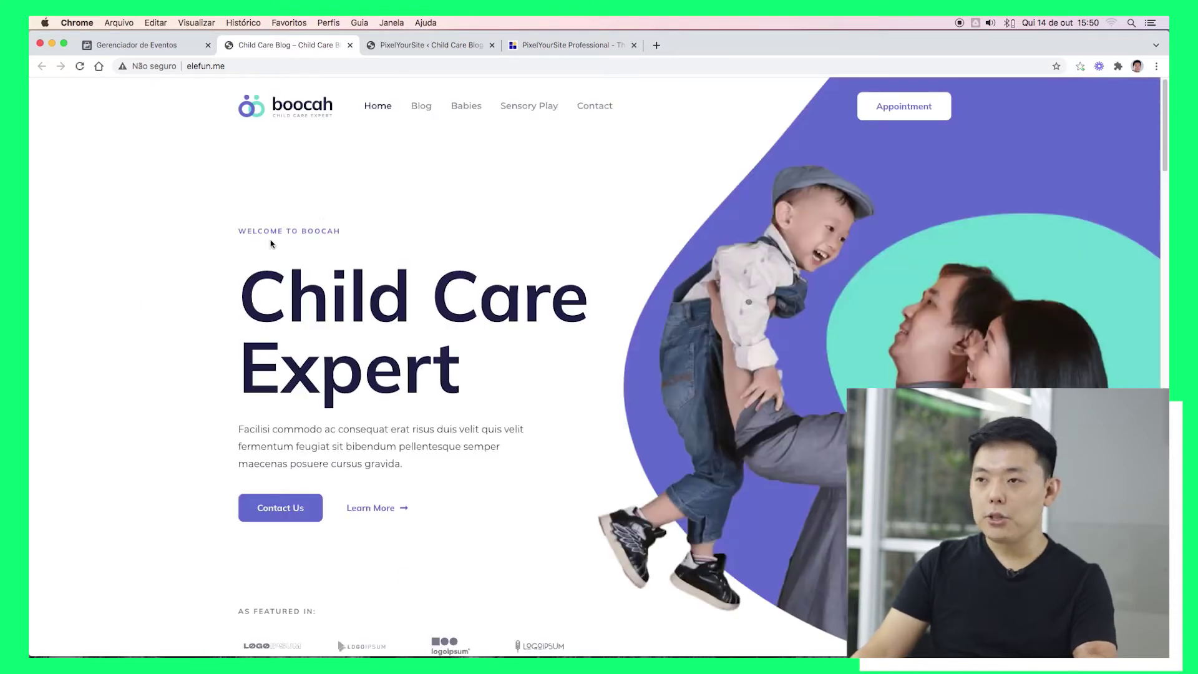
Check the events received from the browser and server in Events Manager, comparing them with the opened site
left_click(157, 47)
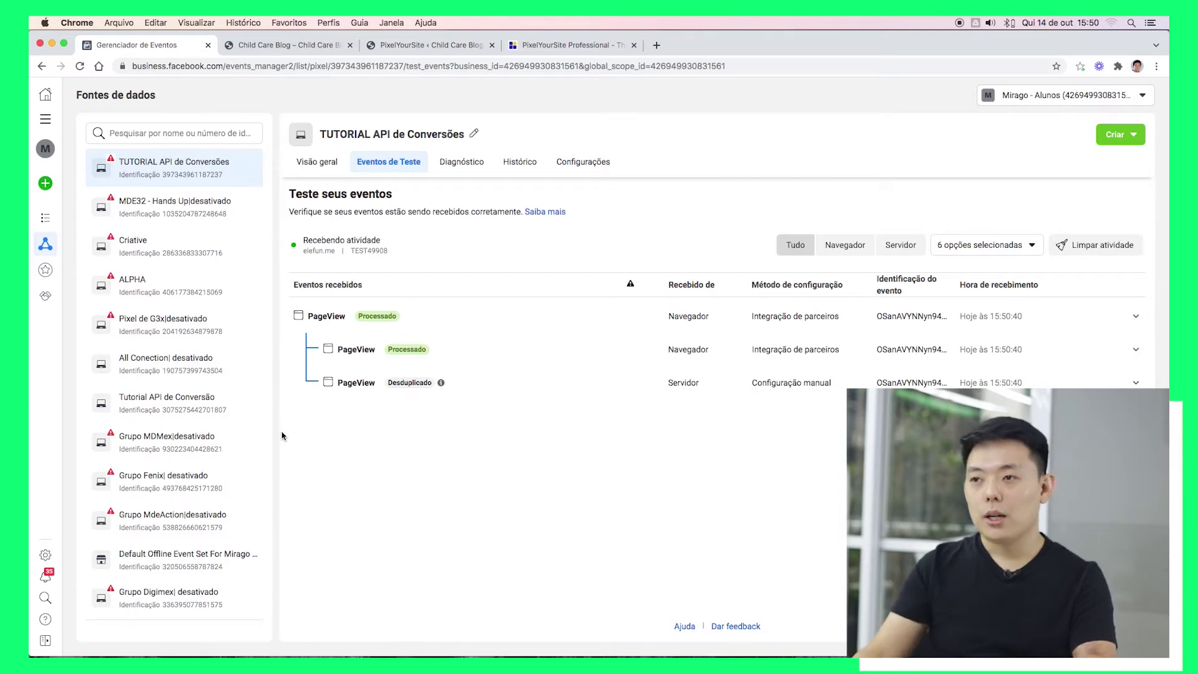
left_click(277, 48)
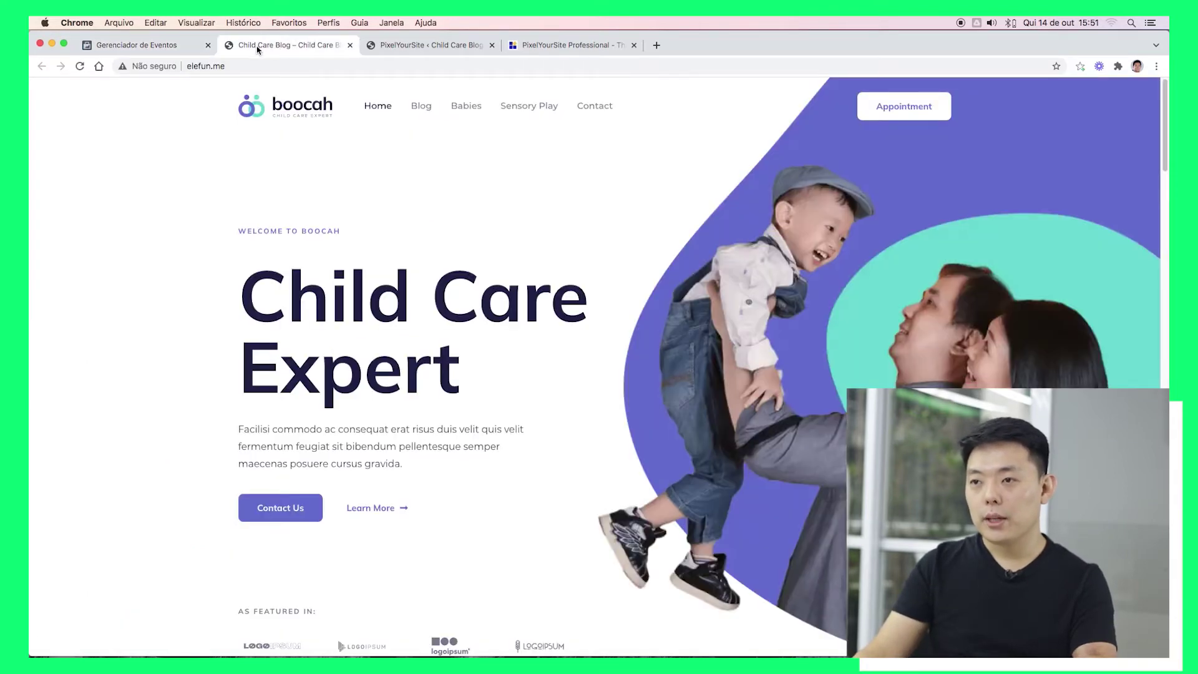
left_click(170, 50)
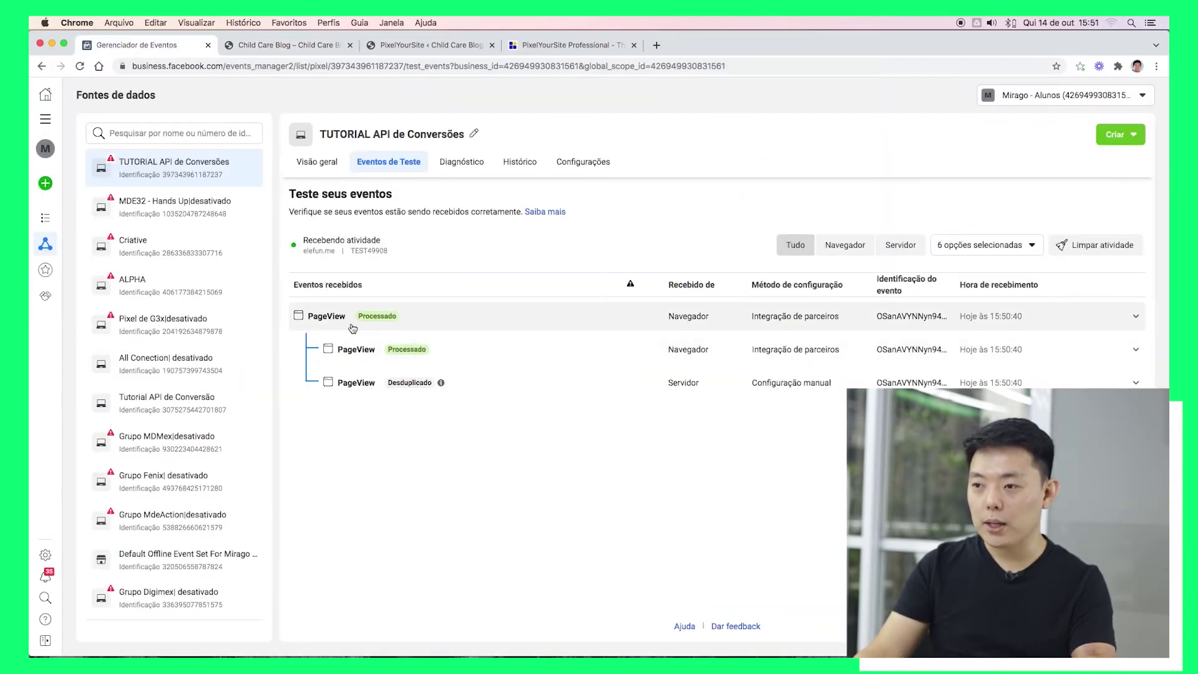
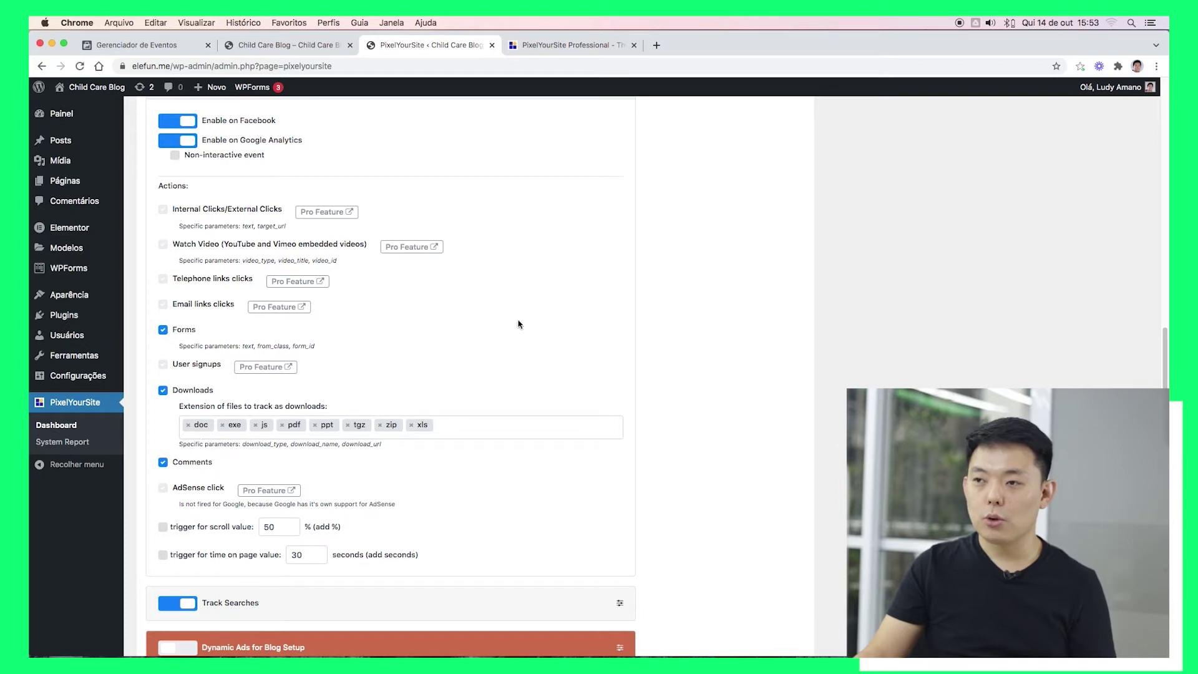
scroll(406, 279, "up", 5)
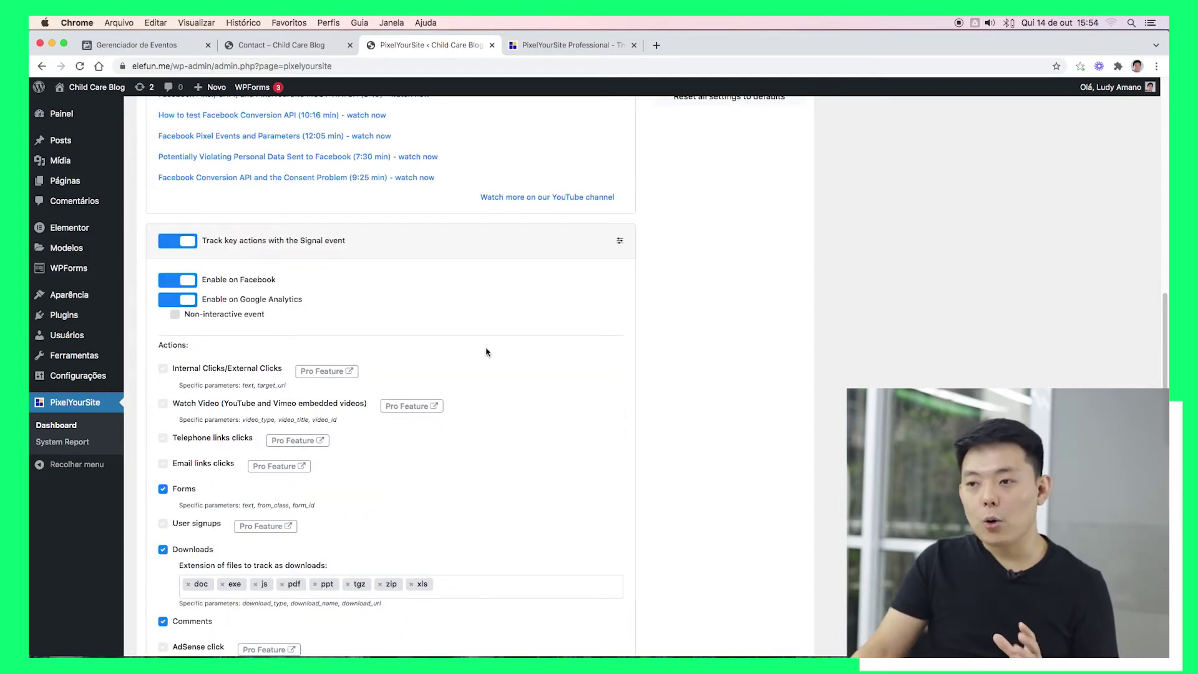
scroll(486, 356, "up", 1)
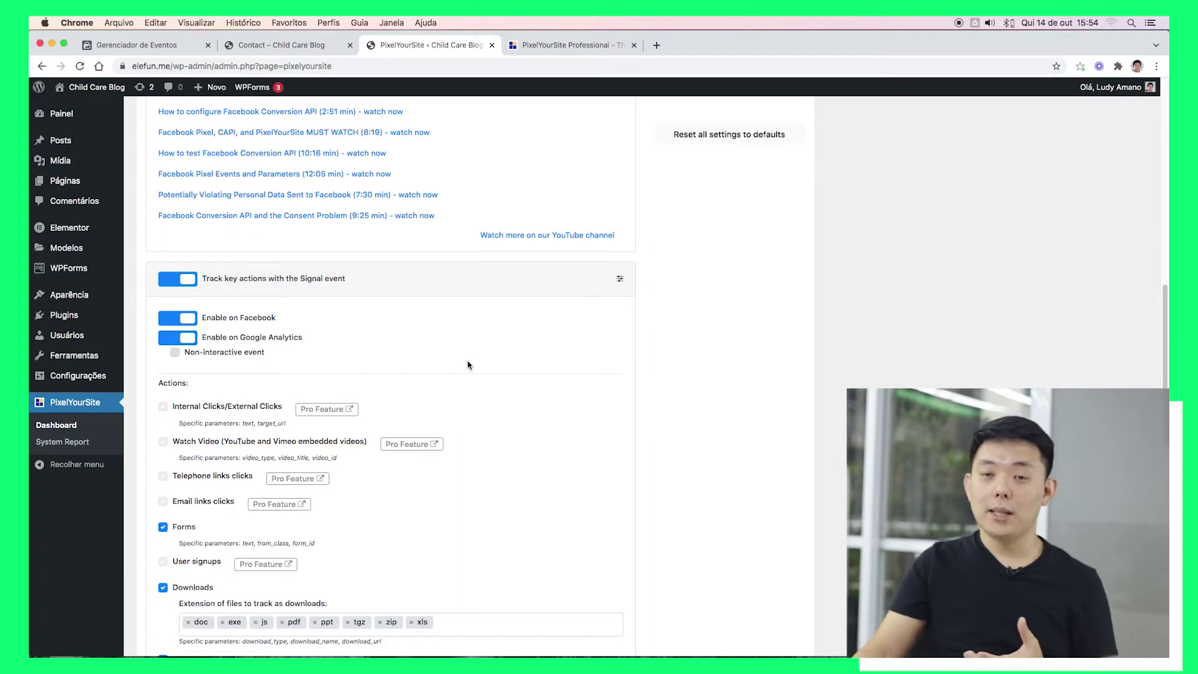
scroll(468, 365, "up", 1)
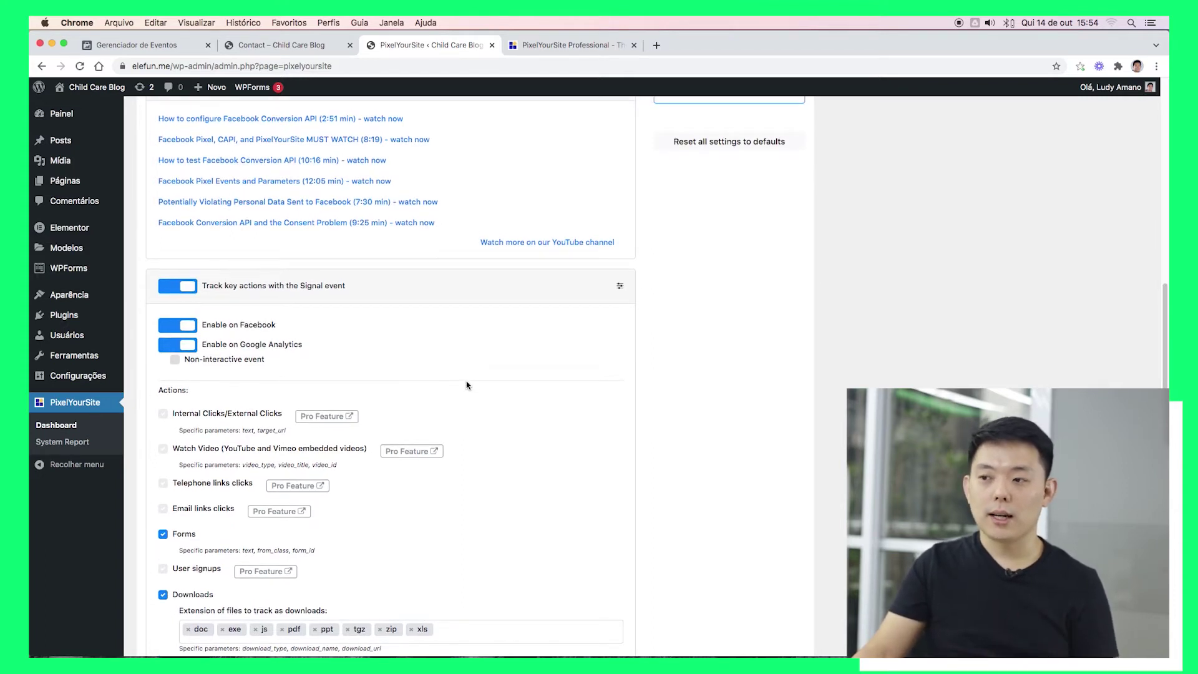
Enable user-defined events in PixelYourSite's Events settings and add a new event
scroll(470, 390, "up", 2)
scroll(474, 400, "up", 15)
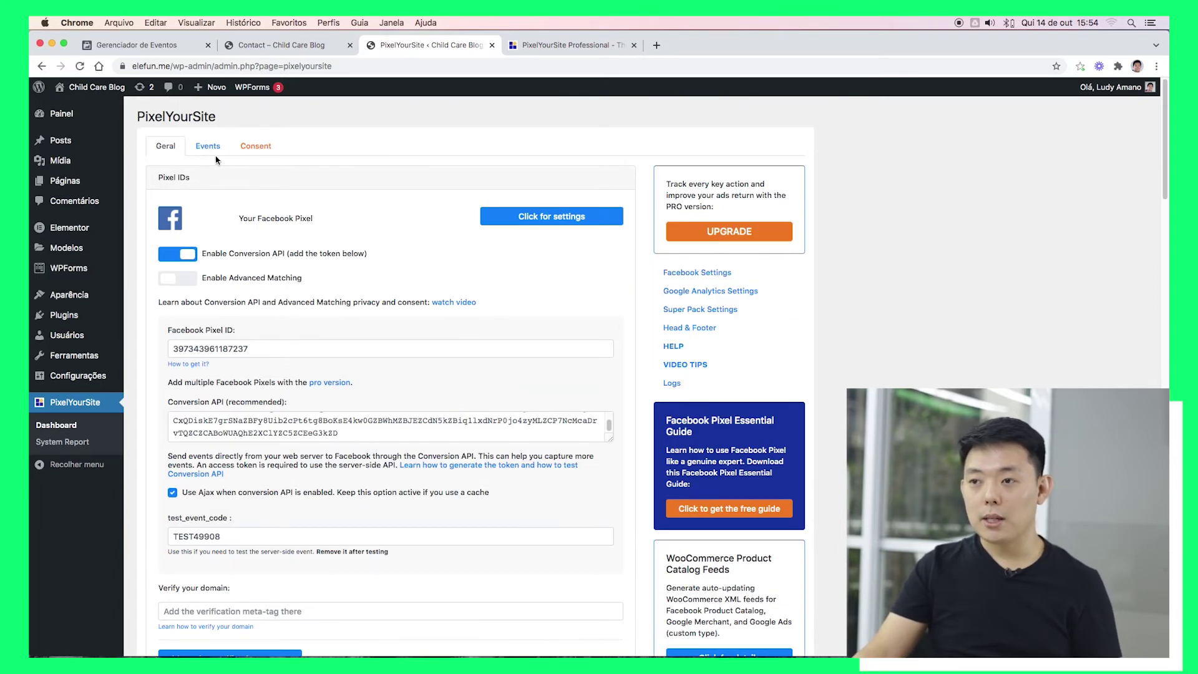
left_click(209, 155)
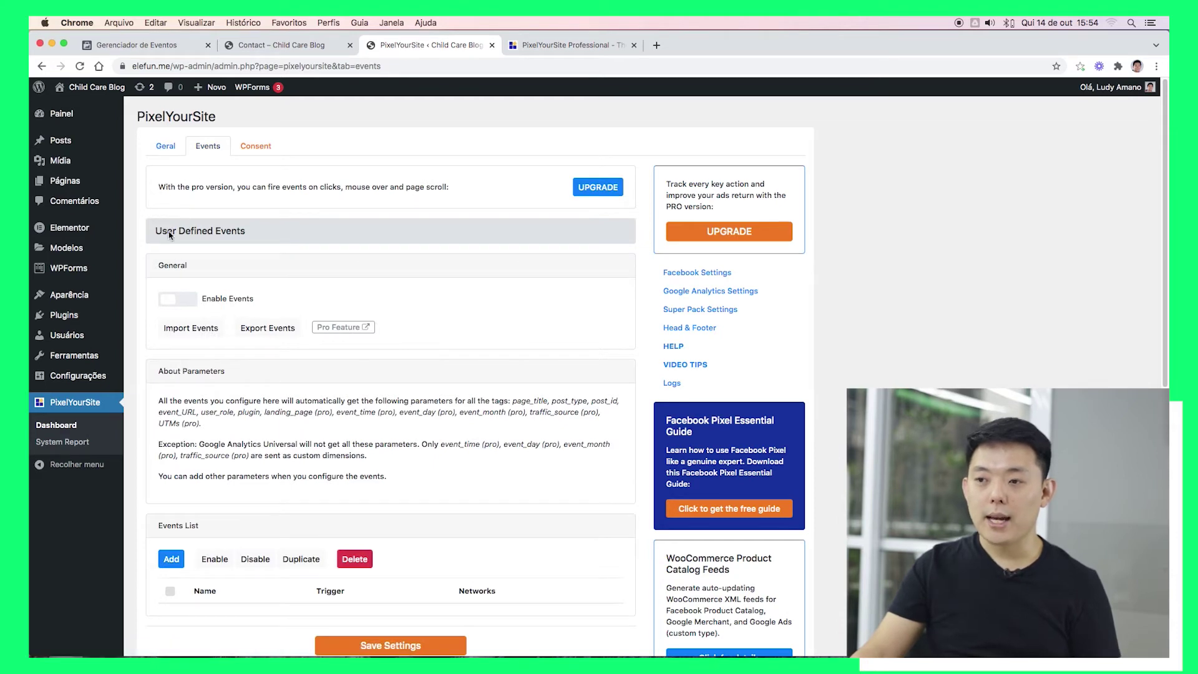
left_click(182, 304)
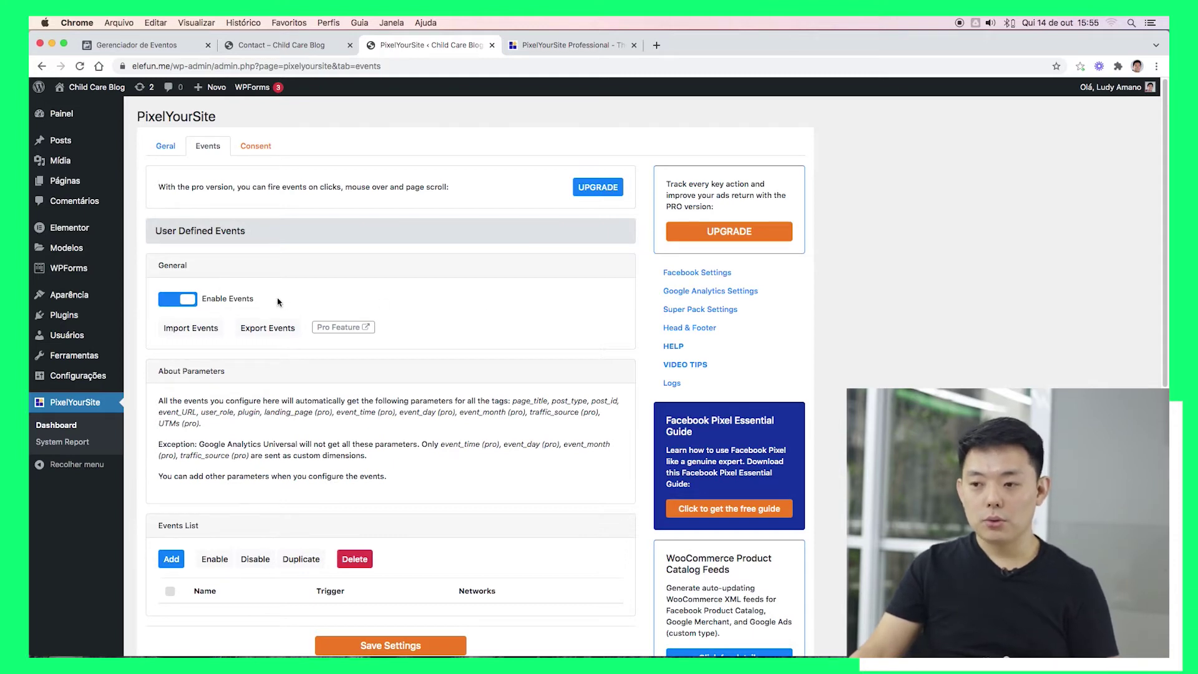
scroll(340, 305, "down", 3)
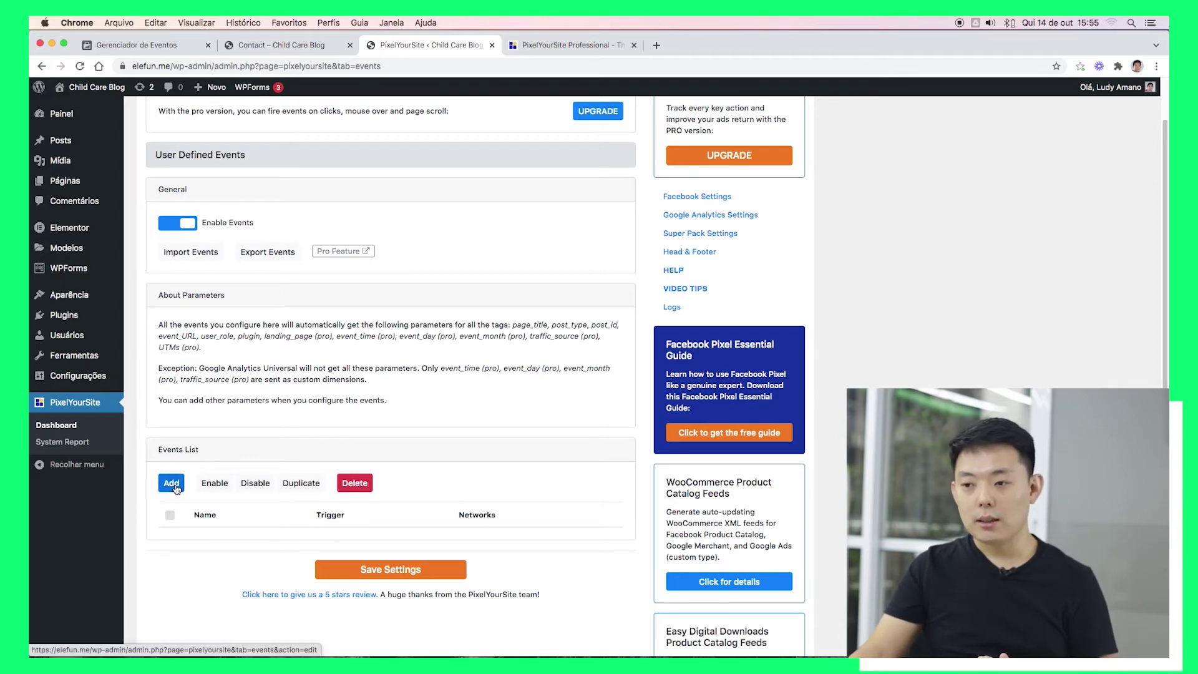
left_click(173, 484)
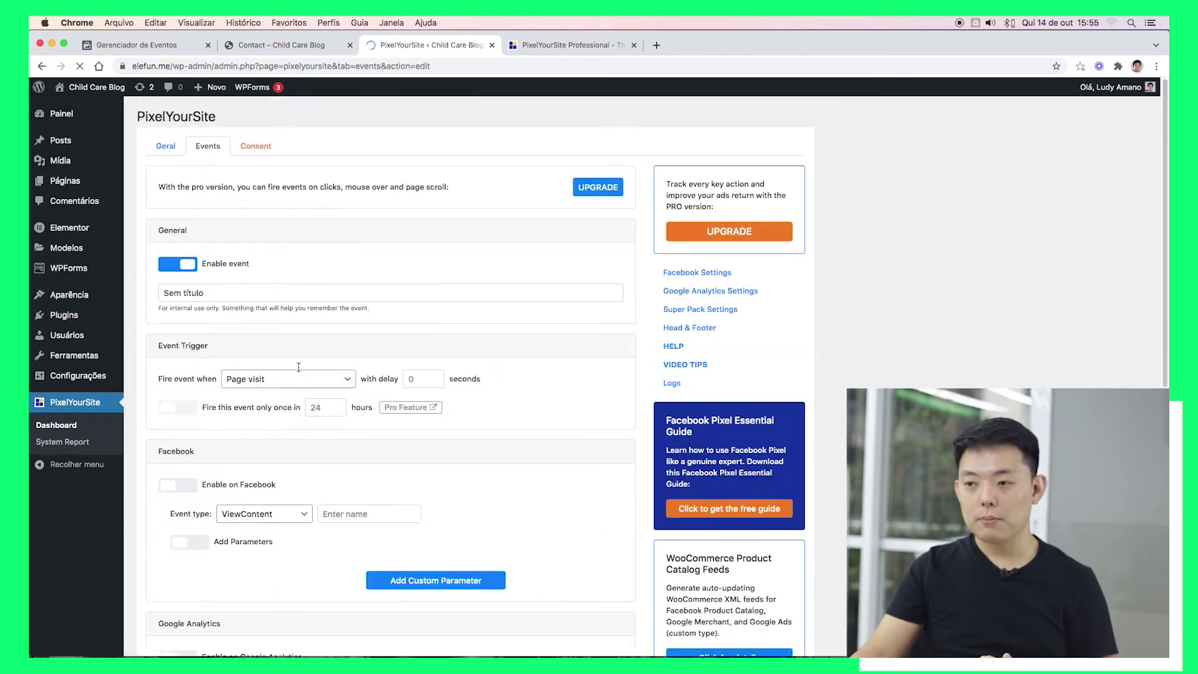
Name the new event WhatsApp and review the available event triggers, keeping Page visit
left_click_drag(223, 295, 119, 295)
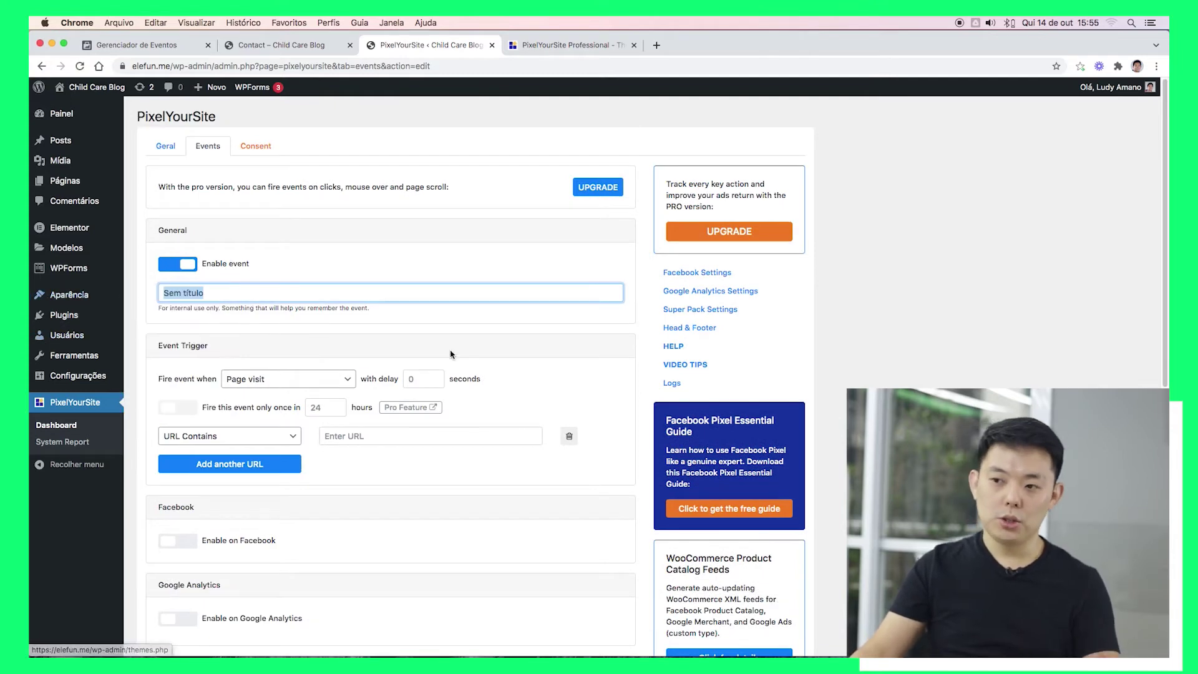
type("WhatsApp")
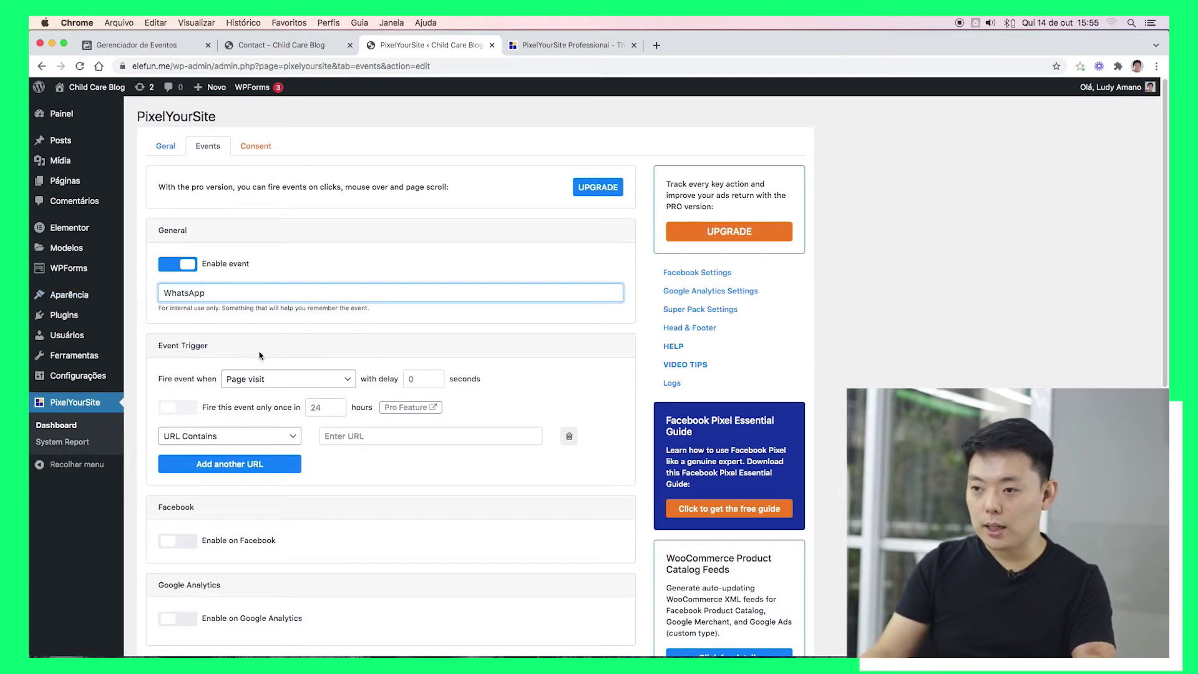
scroll(234, 369, "down", 1)
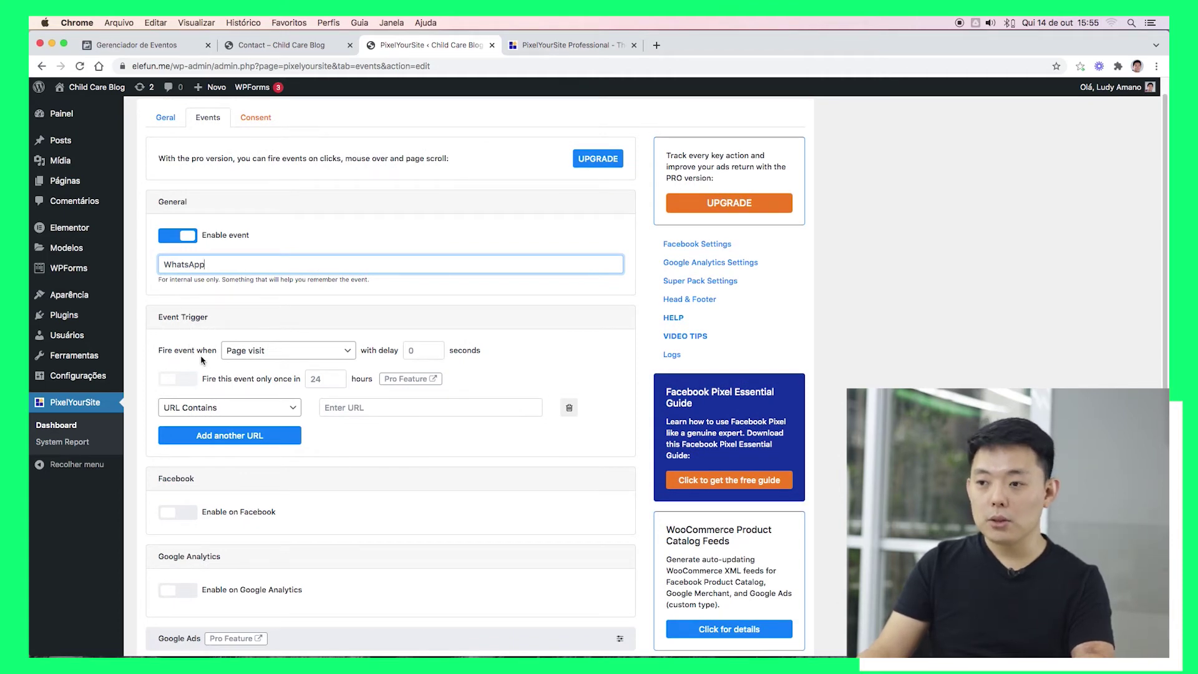
left_click(250, 353)
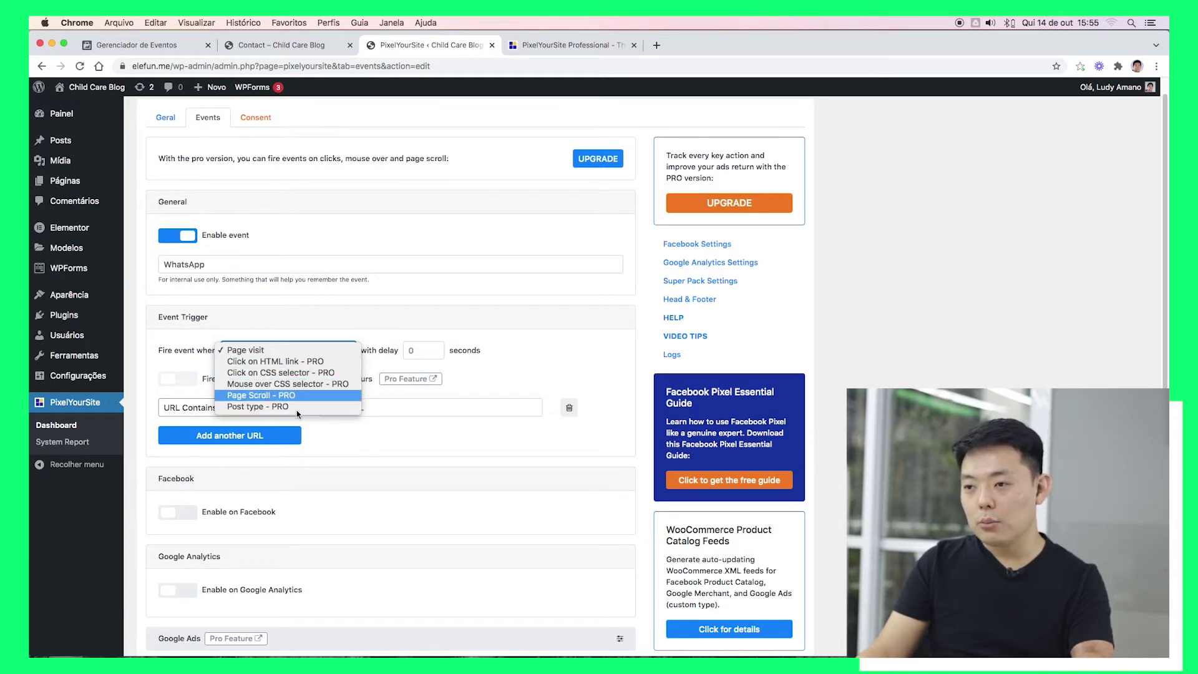
left_click(215, 269)
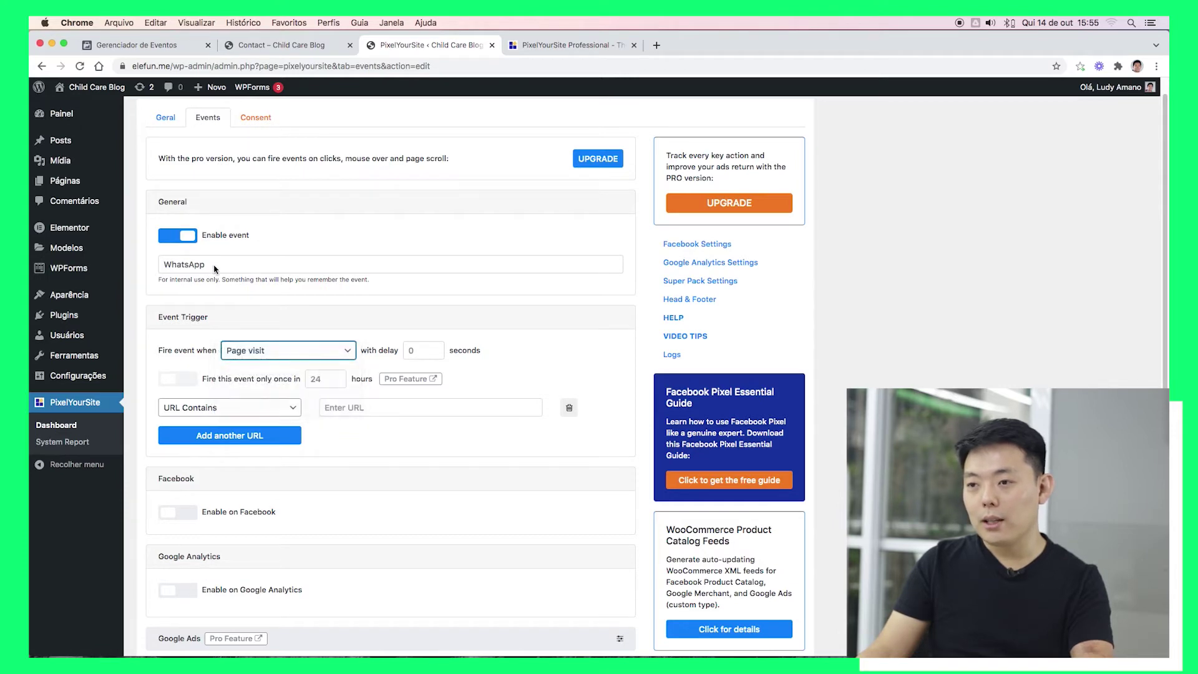
left_click(263, 358)
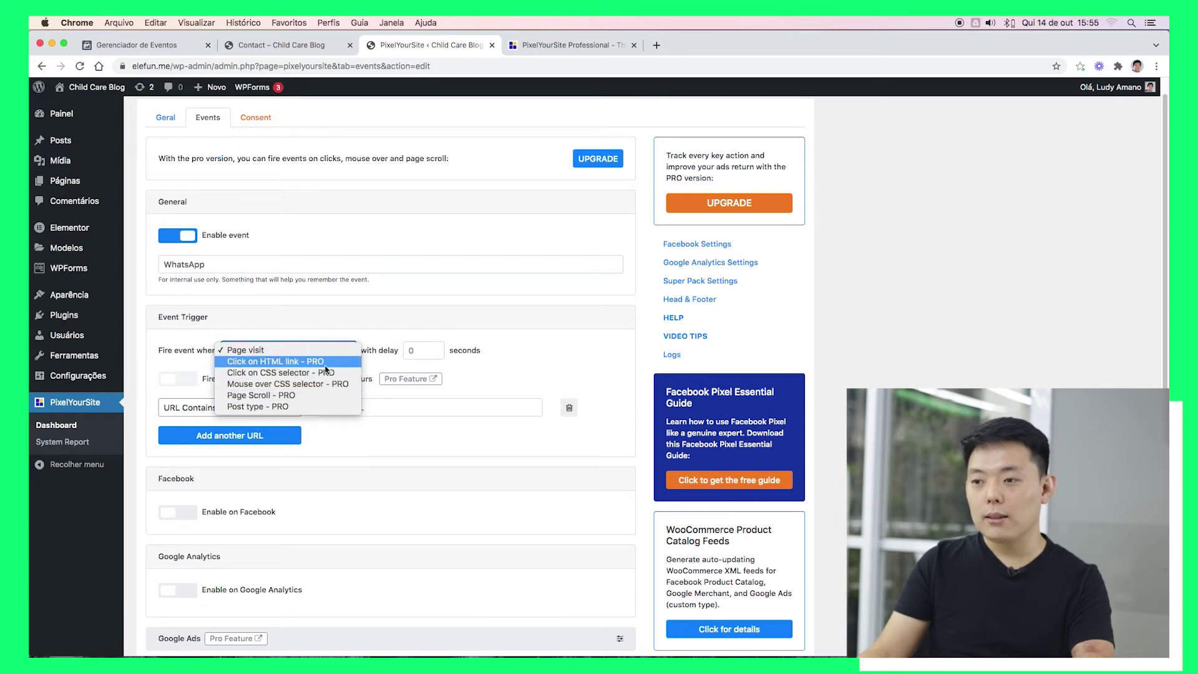
left_click(252, 354)
Rename the event as Formulário
left_click_drag(234, 264, 128, 266)
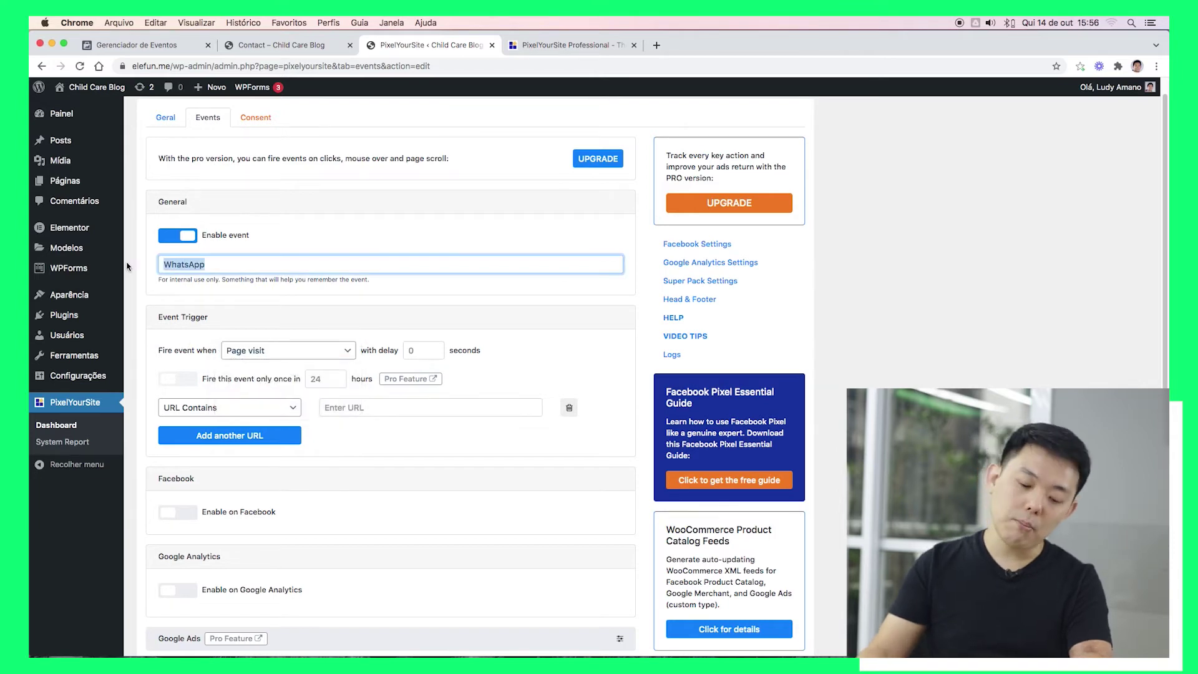
type("Fomr")
key("BackSpace")
key("BackSpace")
type("rmul")
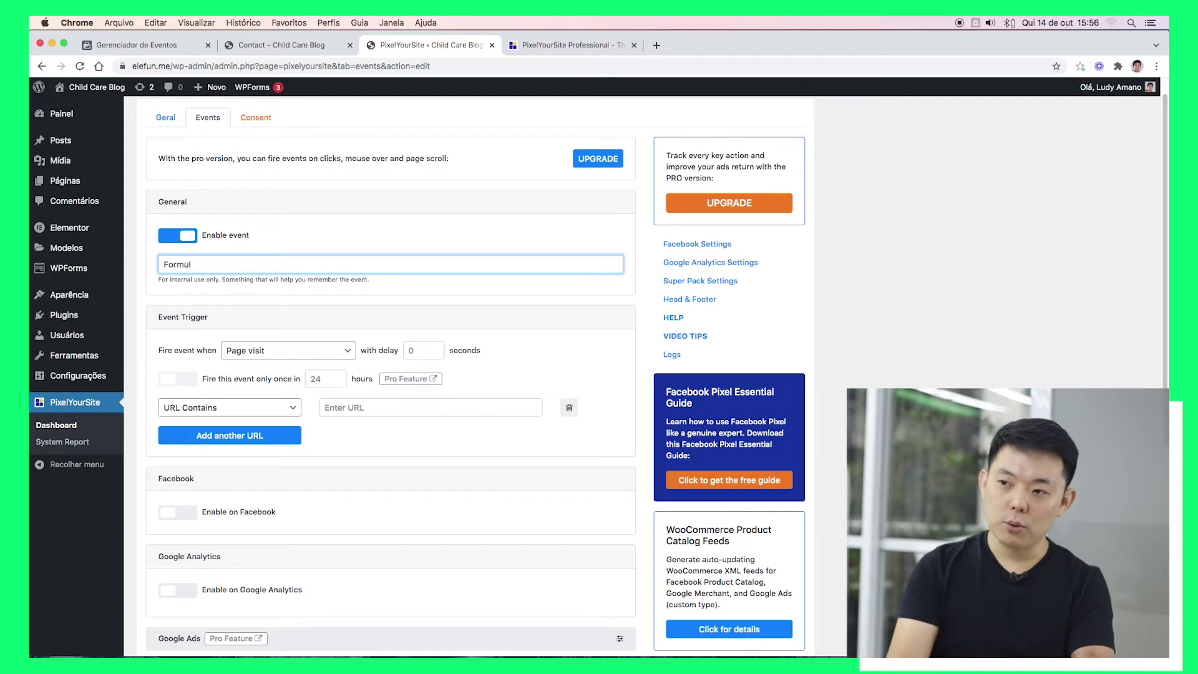
type("ário")
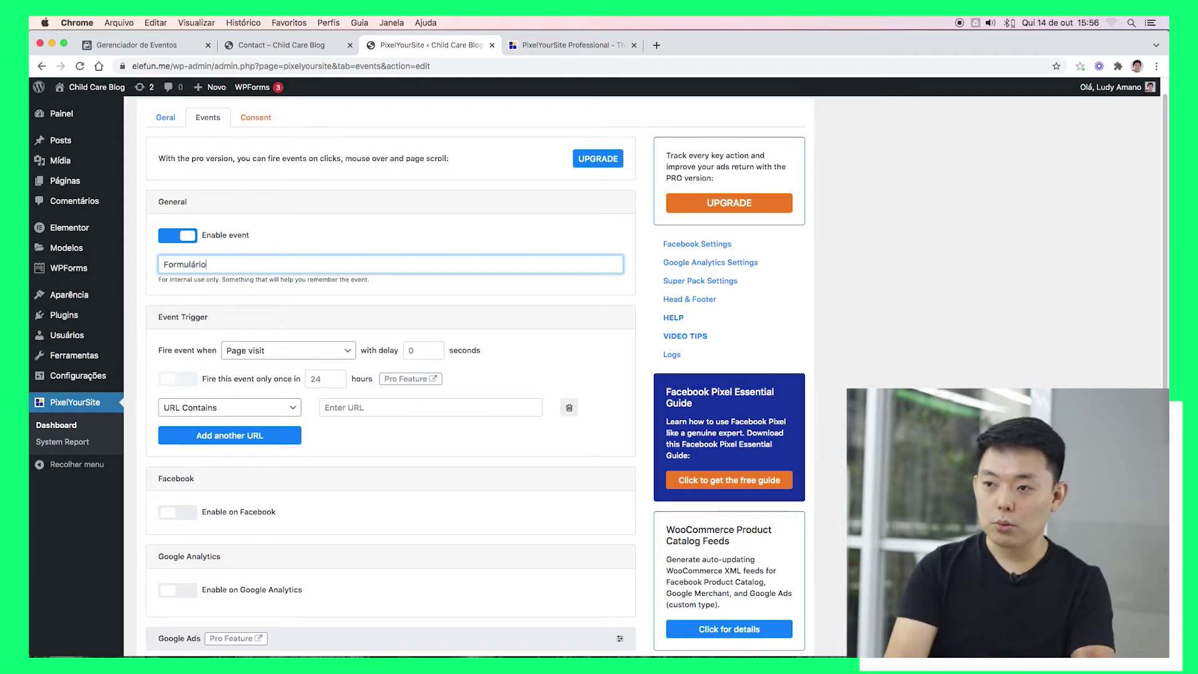
Set the page visit trigger to fire when the URL contains /obrigado/
scroll(193, 265, "down", 1)
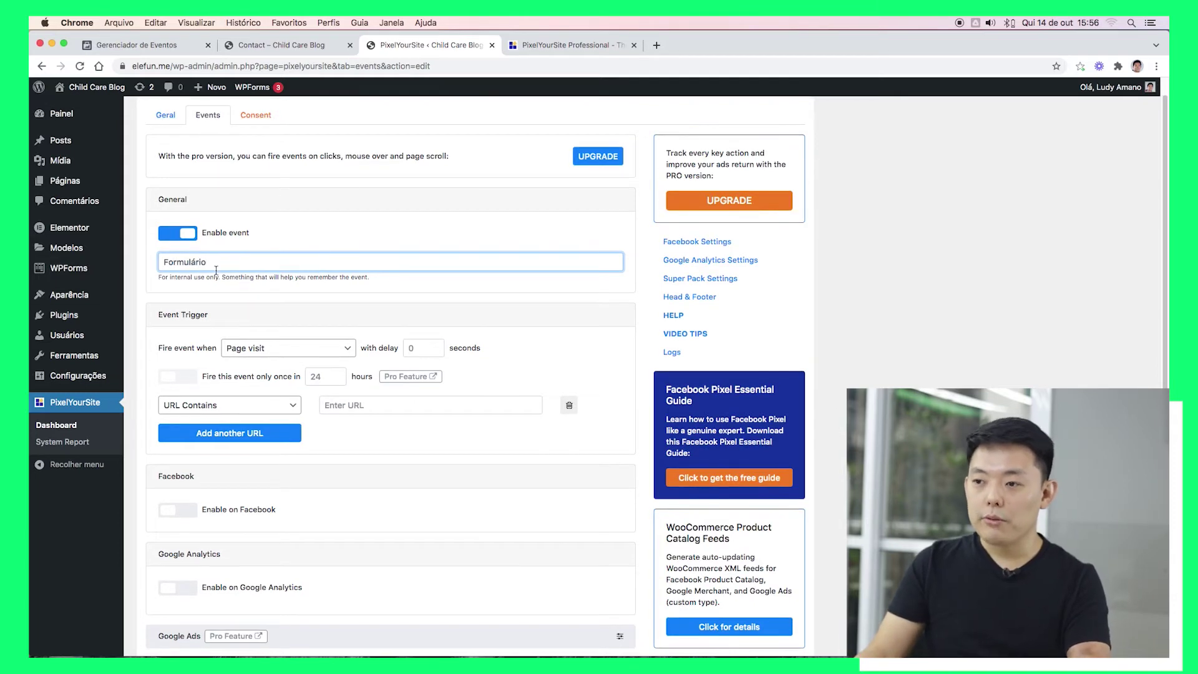
scroll(216, 269, "down", 2)
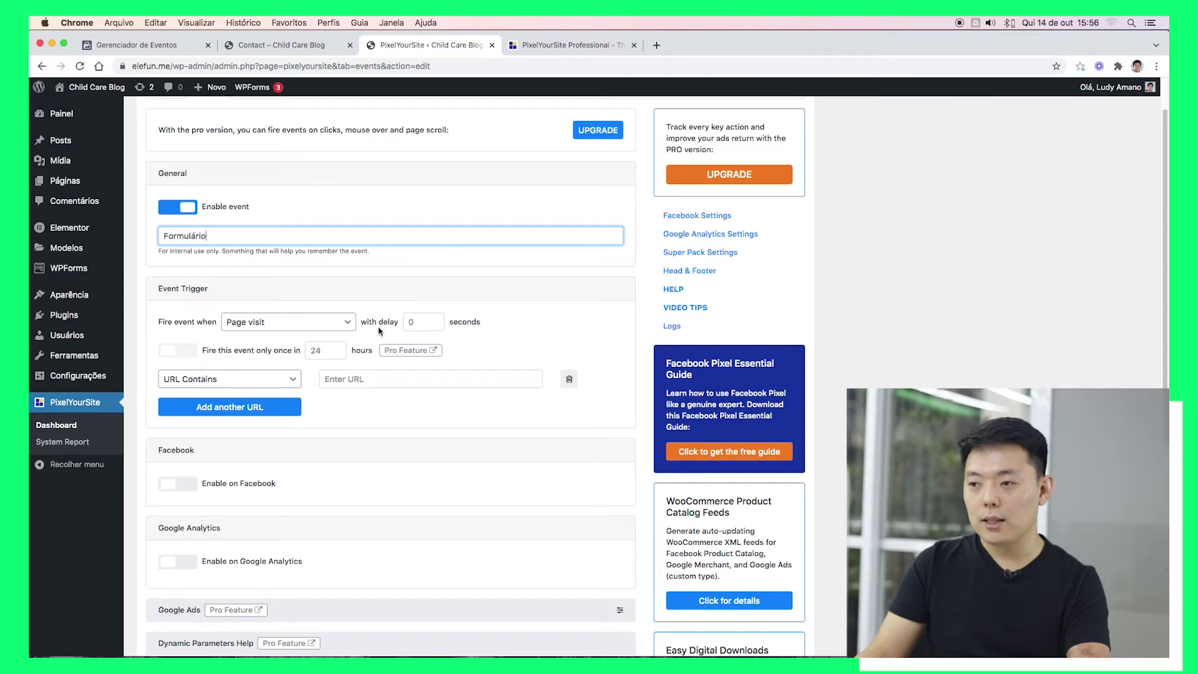
scroll(379, 328, "down", 1)
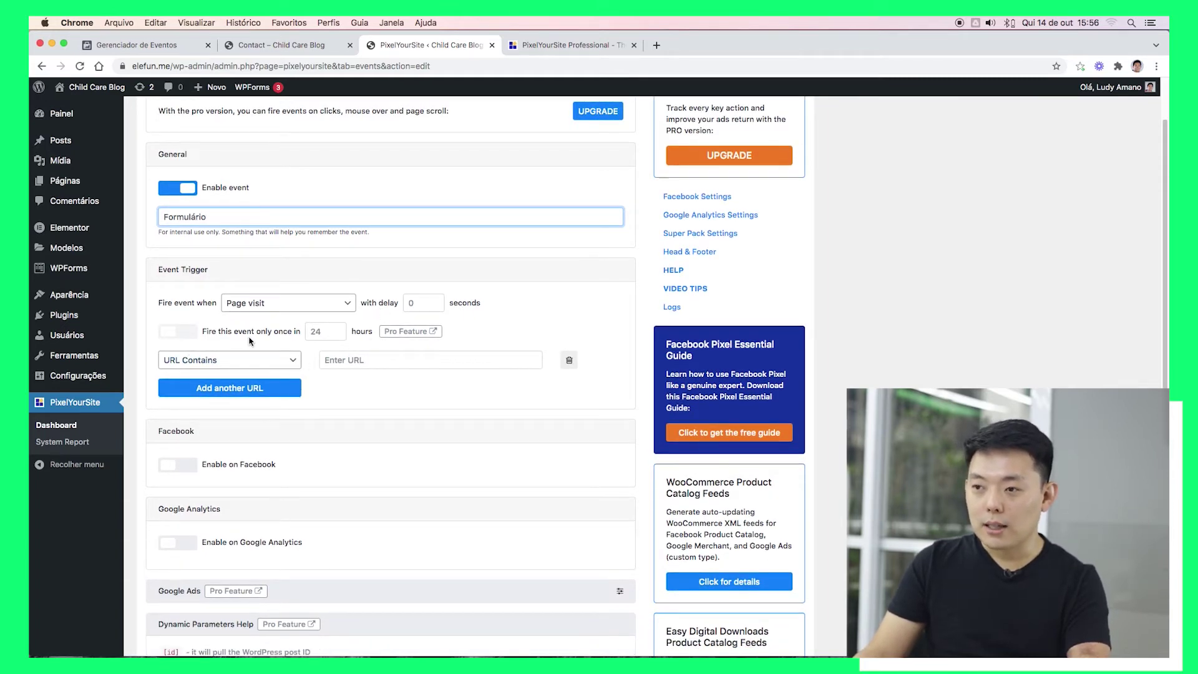
left_click(190, 361)
left_click(218, 364)
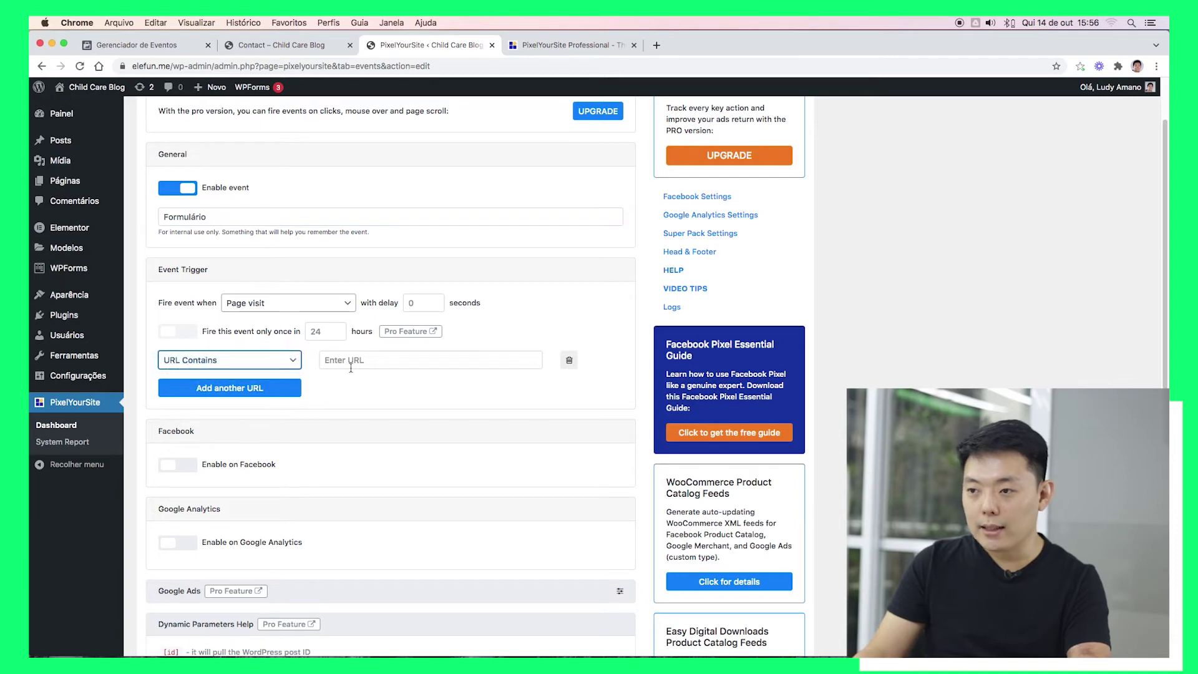
left_click(352, 362)
type("/ob")
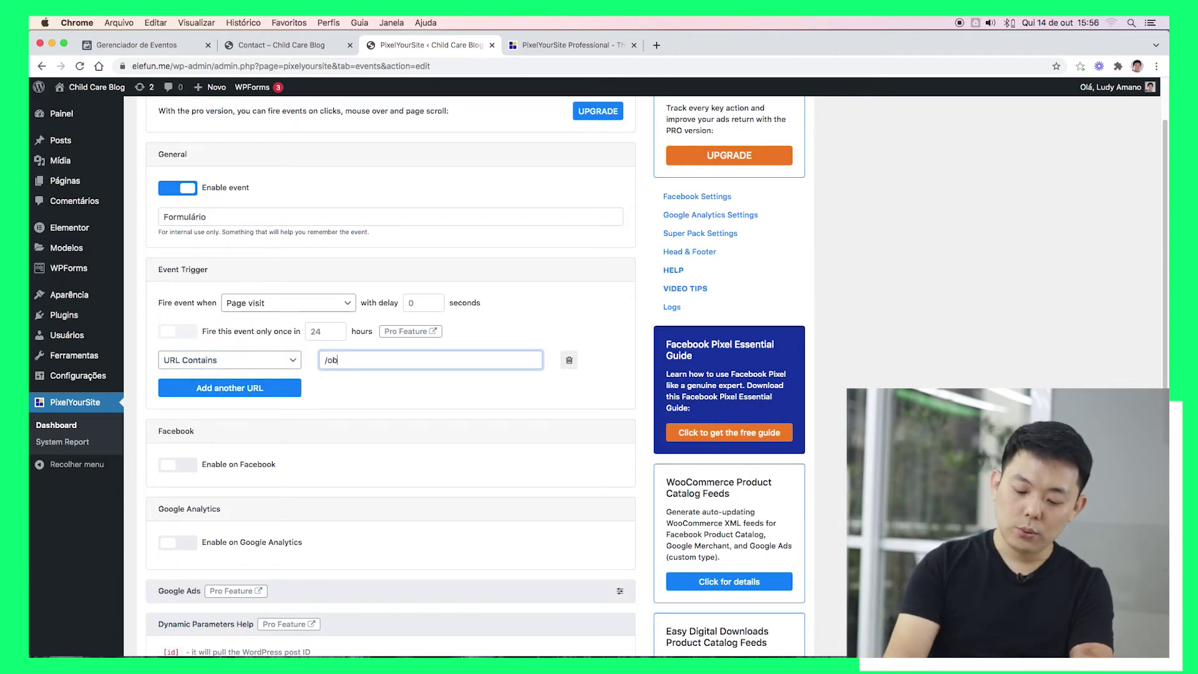
type("rigado/")
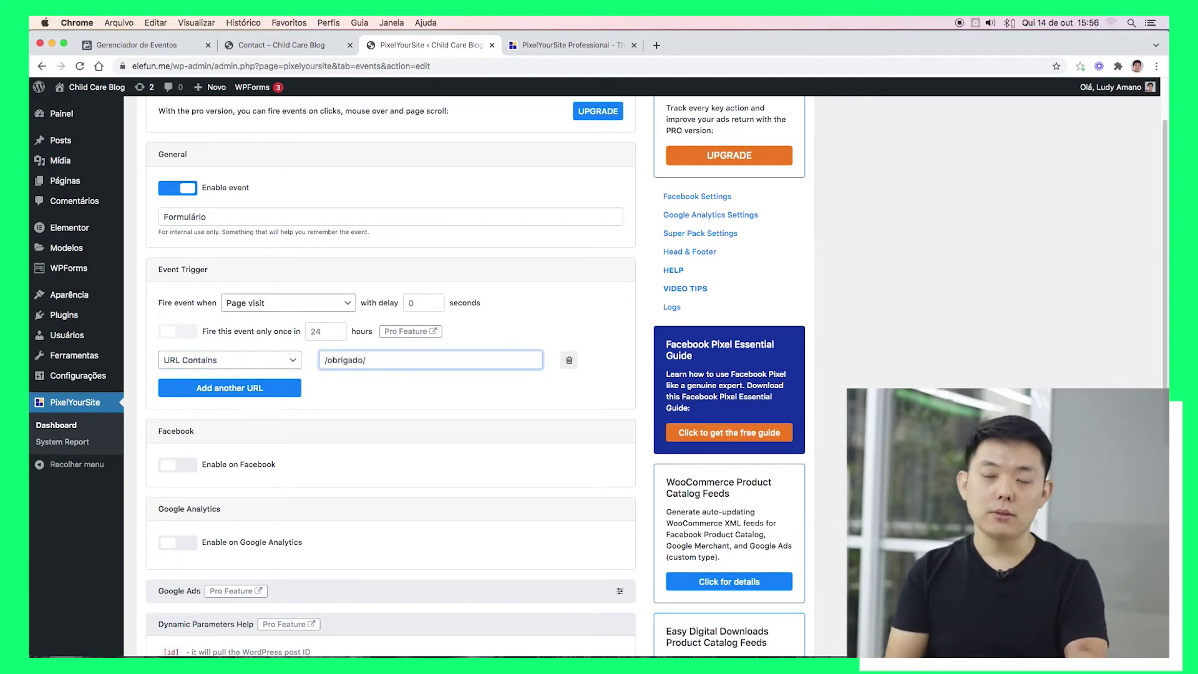
left_click(371, 395)
Enable the event on Facebook and set its event type to Lead
scroll(388, 258, "down", 1)
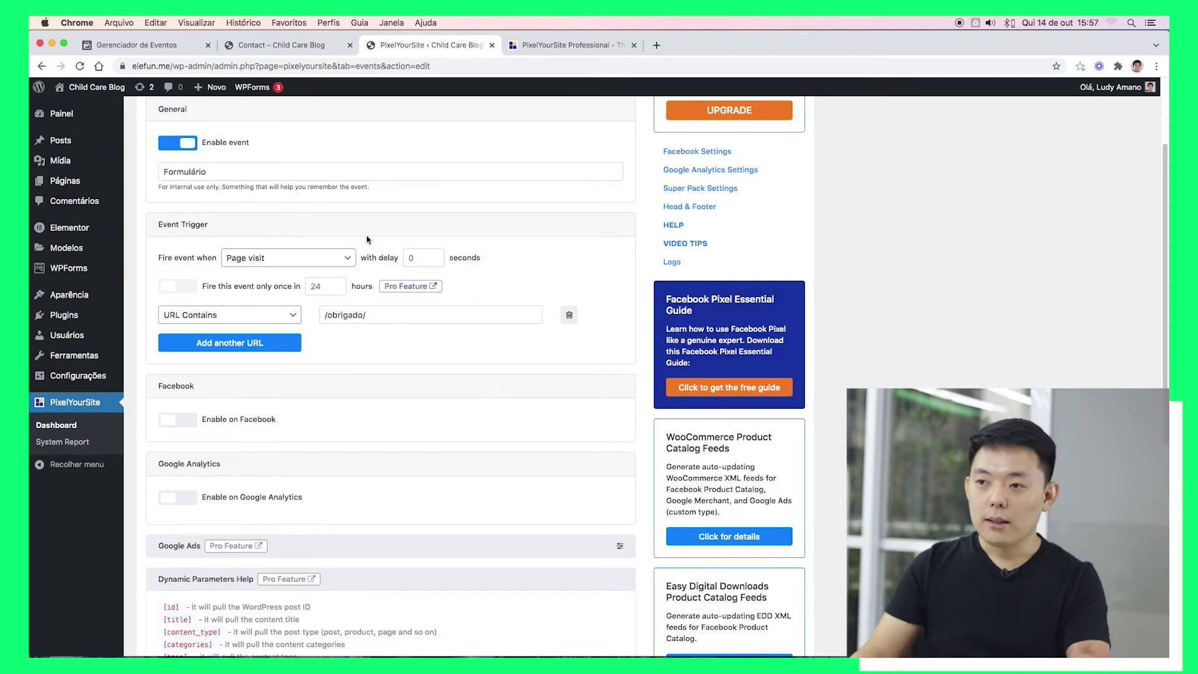
scroll(196, 229, "down", 1)
scroll(223, 319, "down", 1)
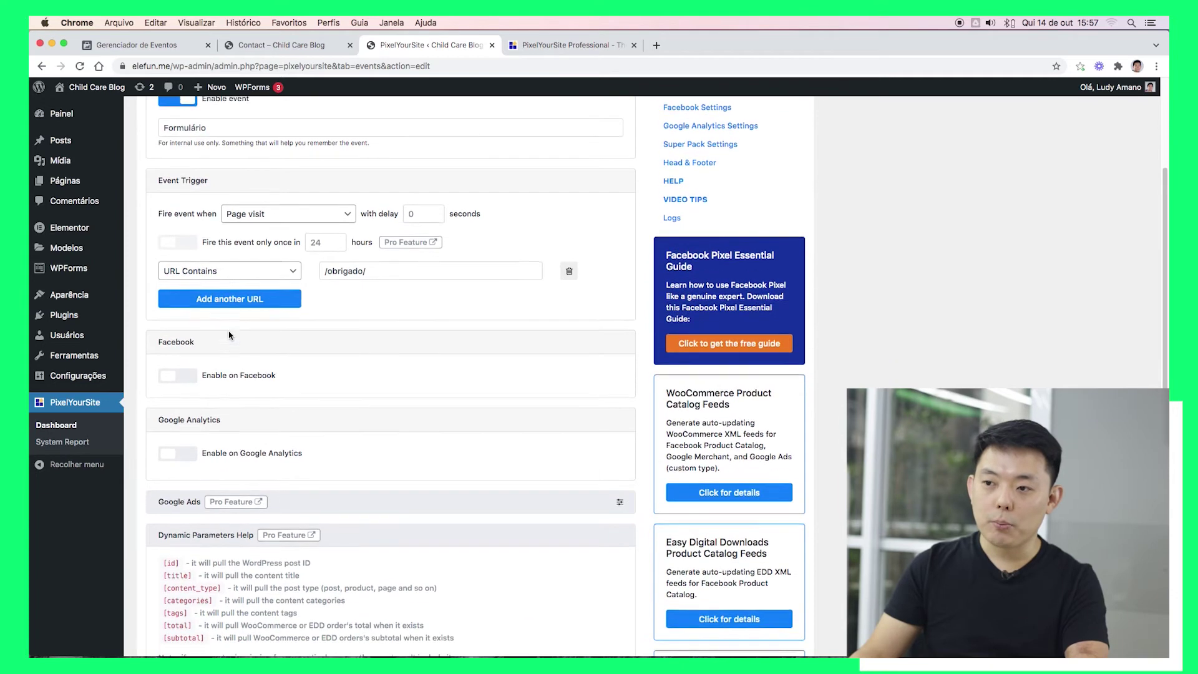
left_click(181, 377)
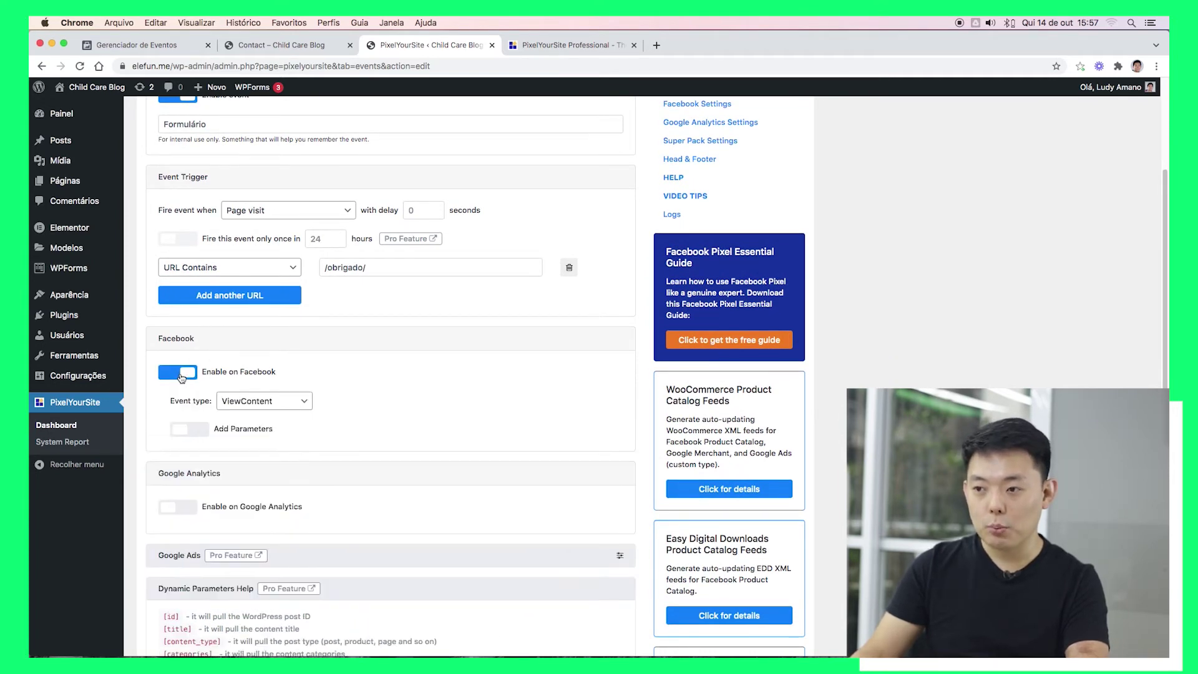
scroll(367, 380, "down", 1)
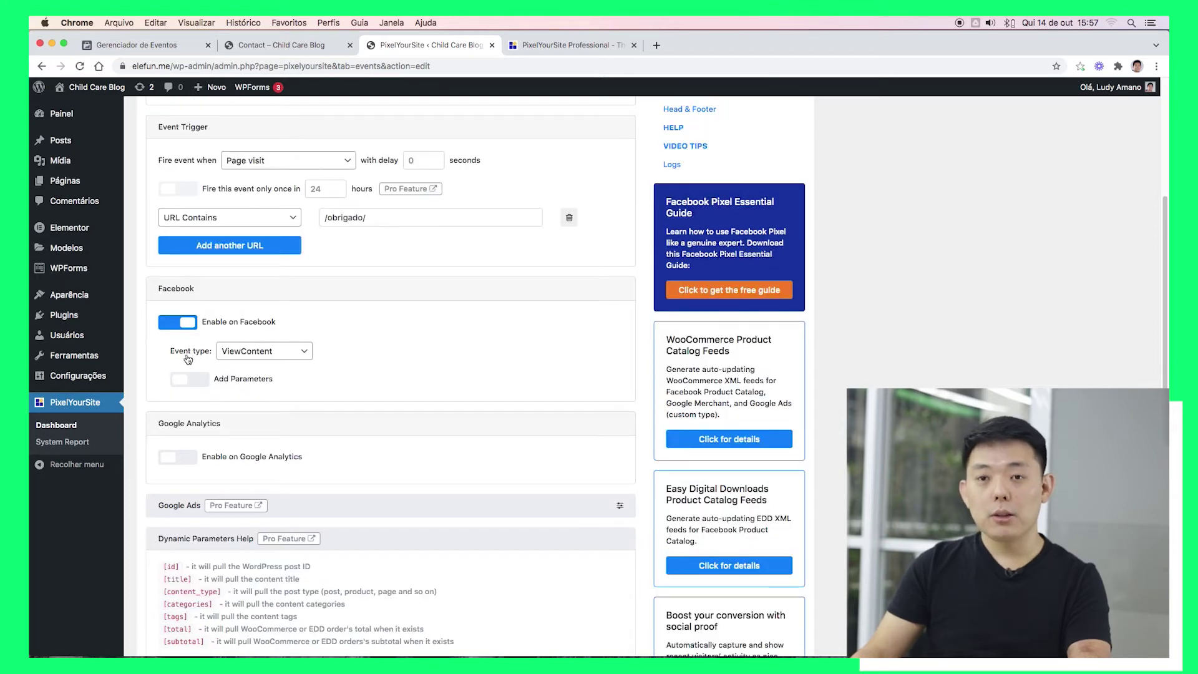
left_click(293, 359)
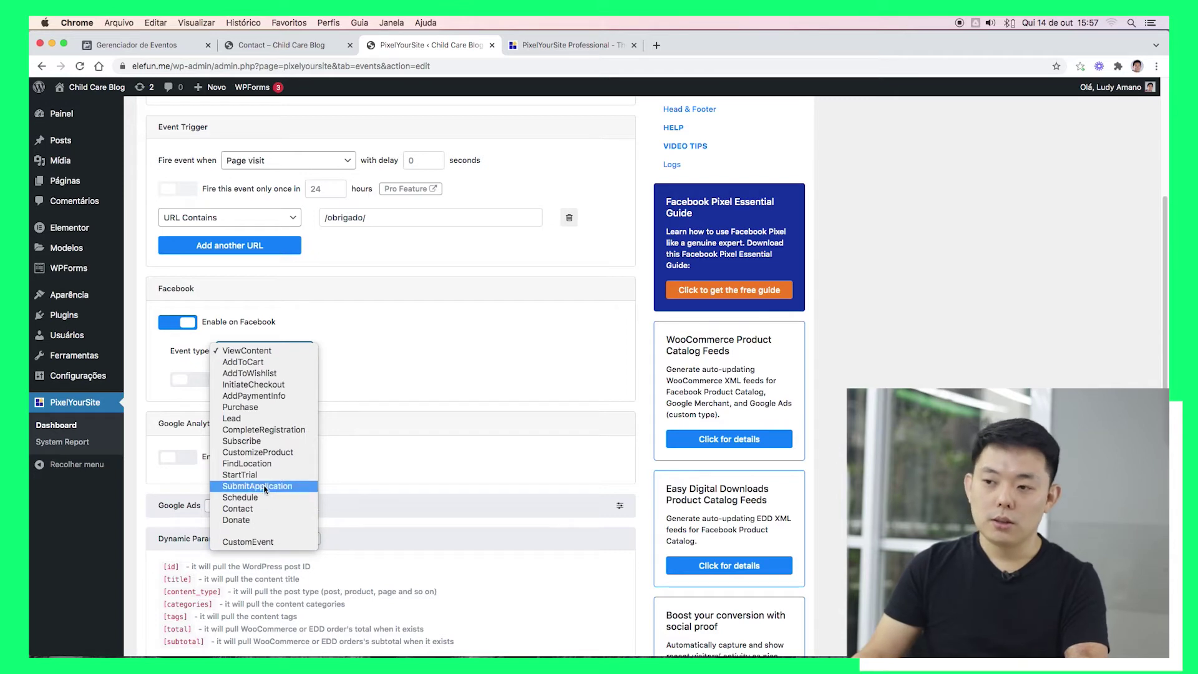
left_click(259, 418)
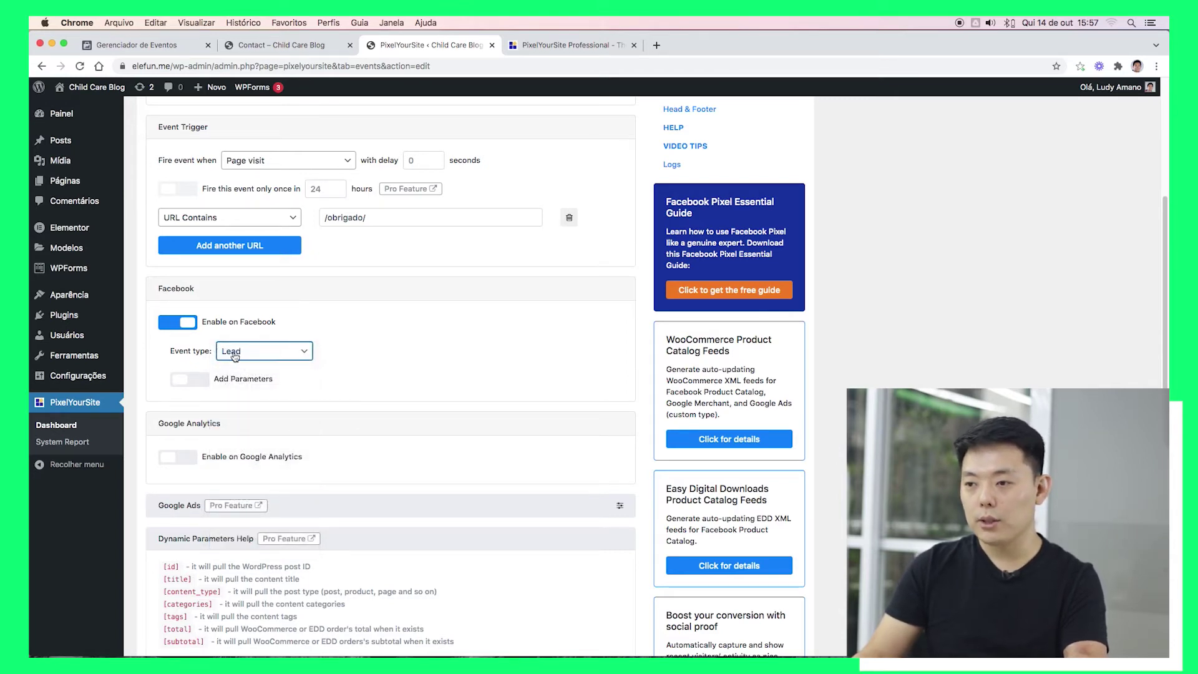
Turn on parameters for the Facebook Lead event, with value 10 and Brazilian Real as currency
scroll(431, 373, "down", 2)
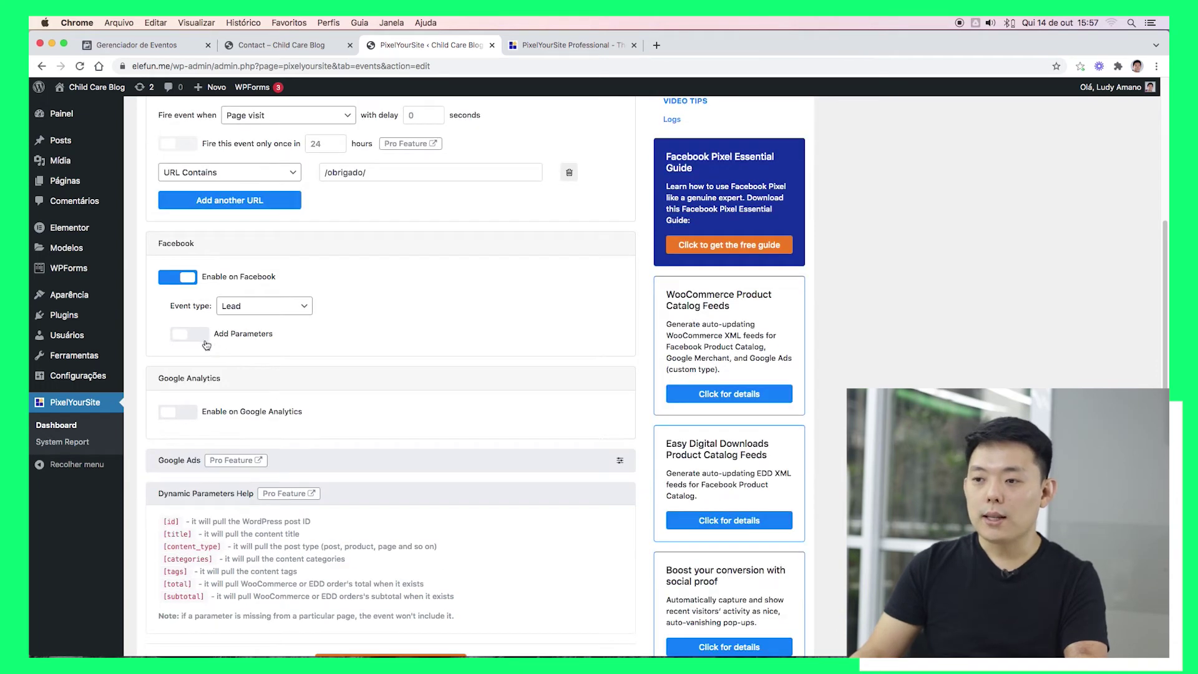
left_click(191, 335)
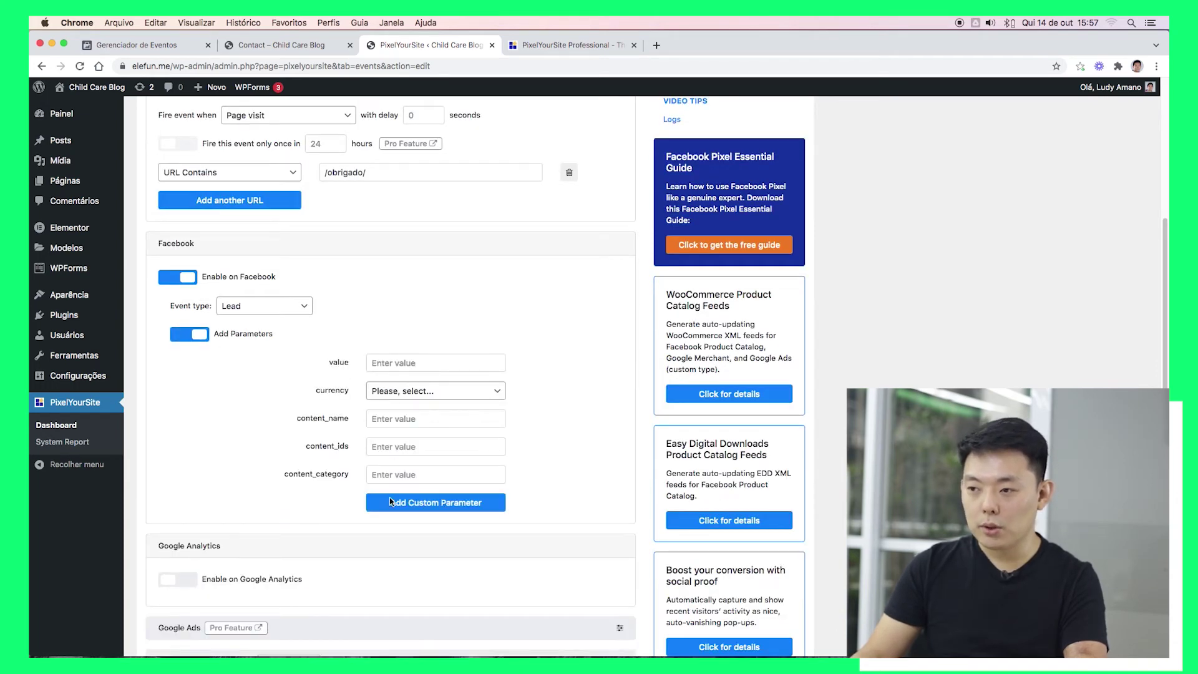
left_click(384, 368)
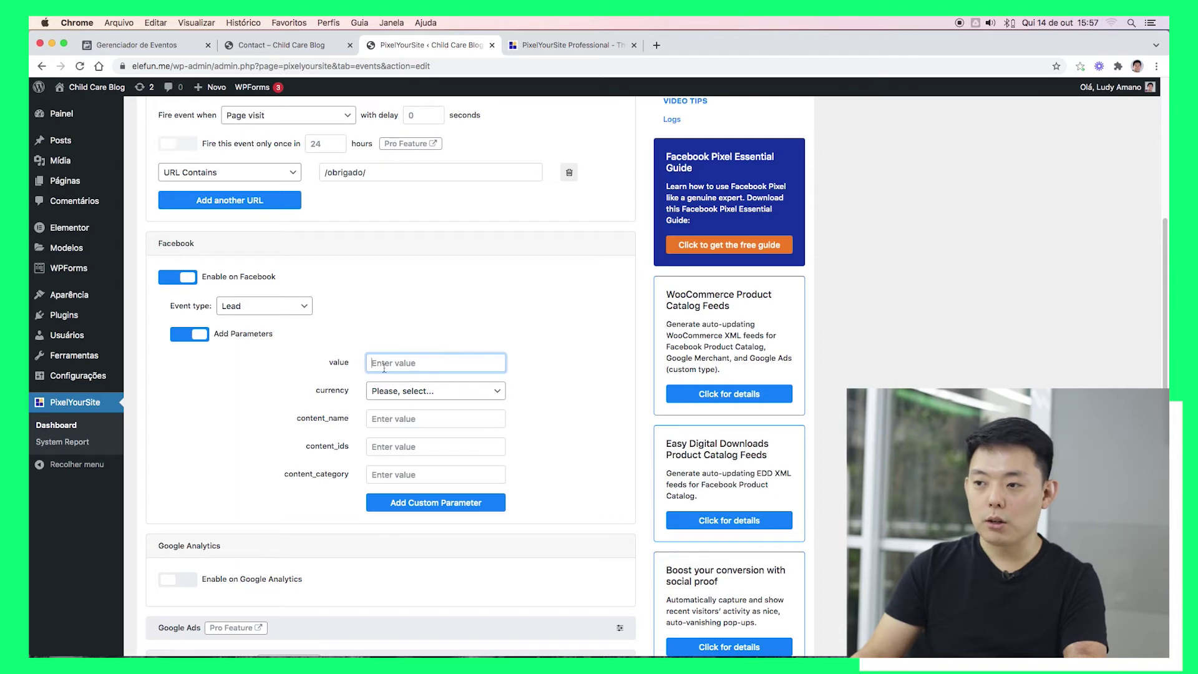
type("10")
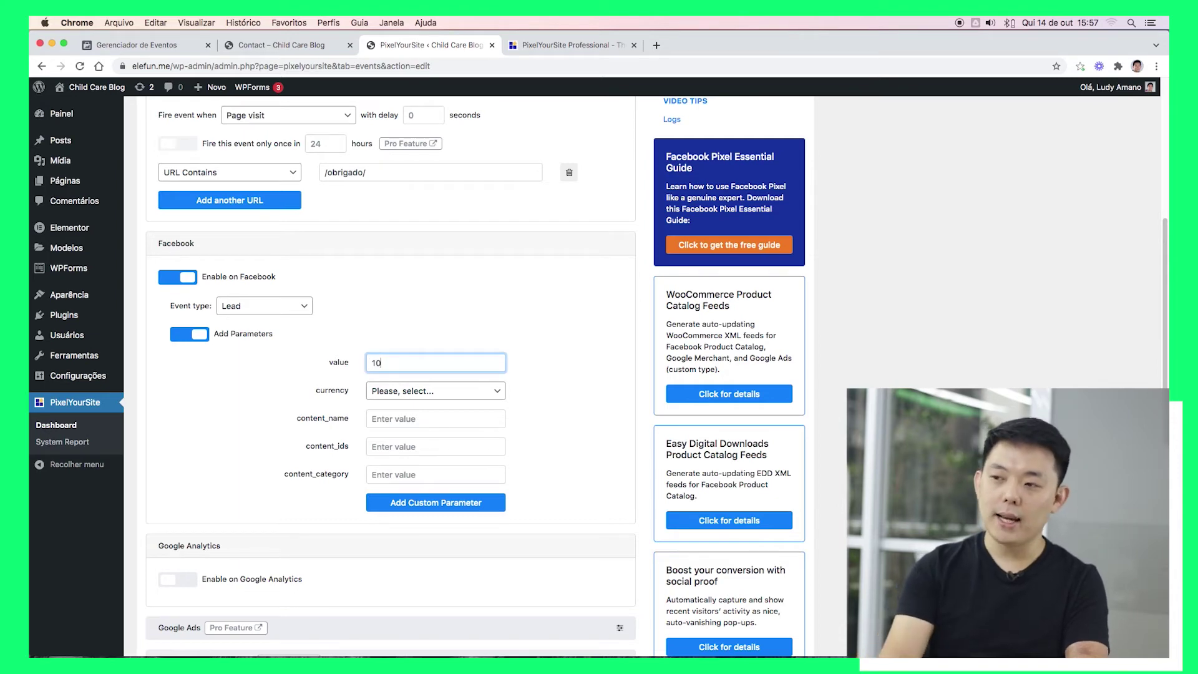
left_click(443, 394)
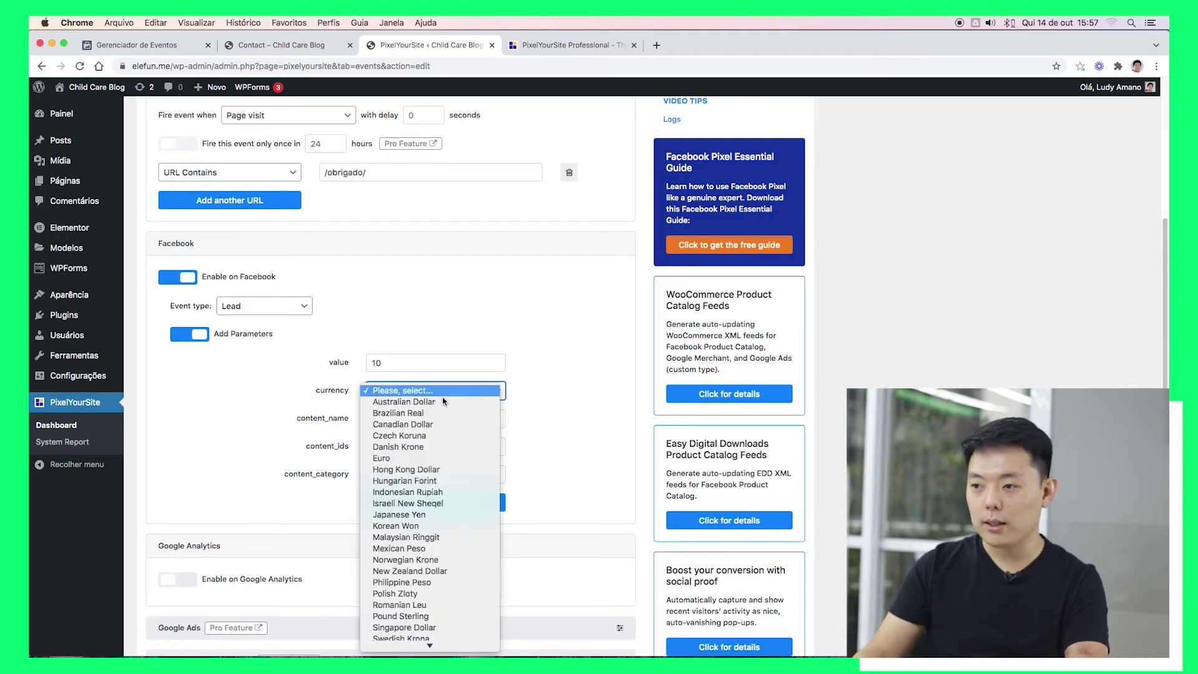
left_click(442, 414)
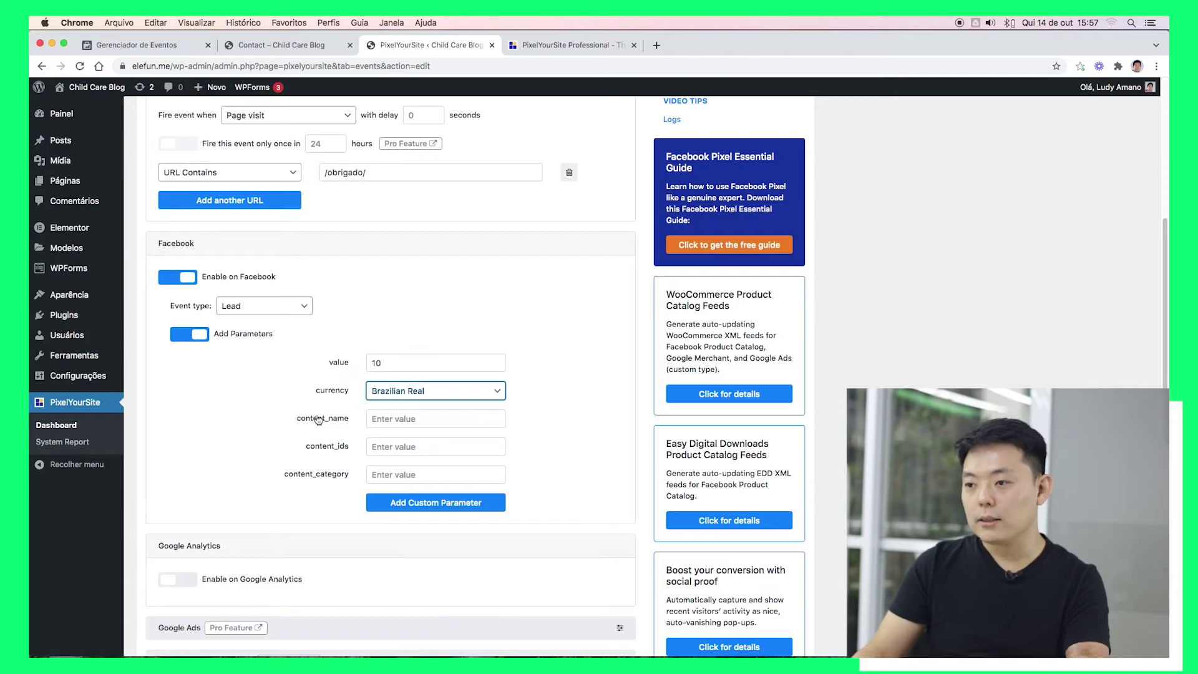
Set the Lead event's value parameter to 5
left_click(365, 367)
type("1")
key("BackSpace")
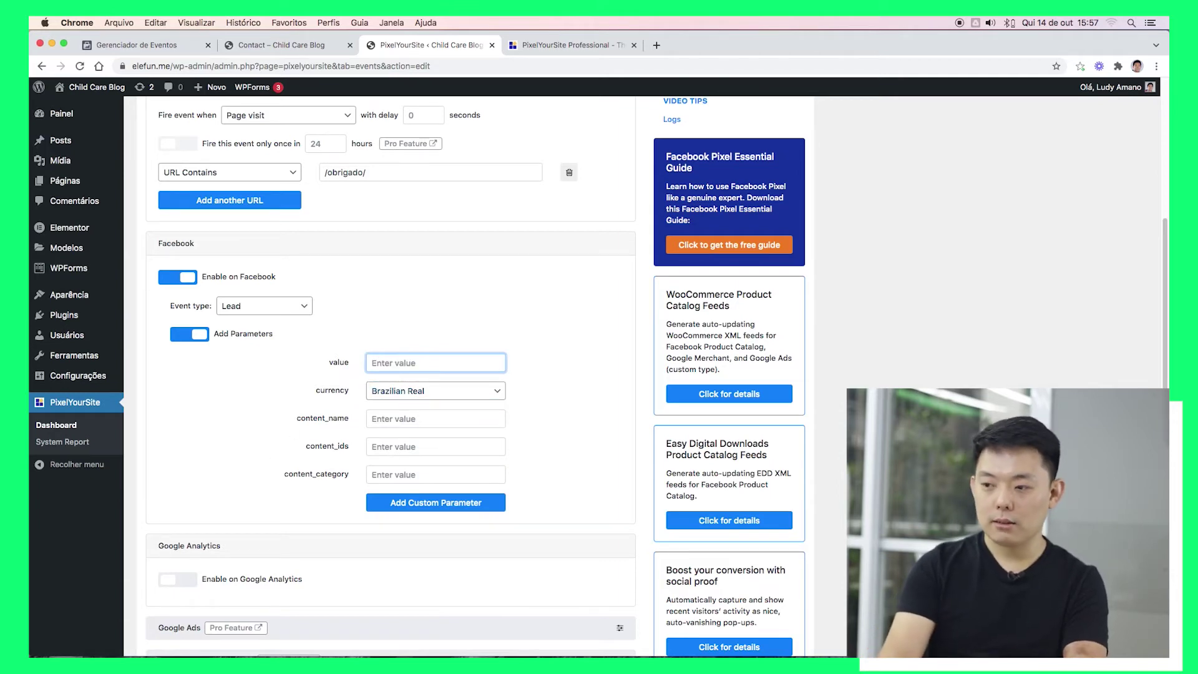
type("10")
key("BackSpace")
key("BackSpace")
type("5")
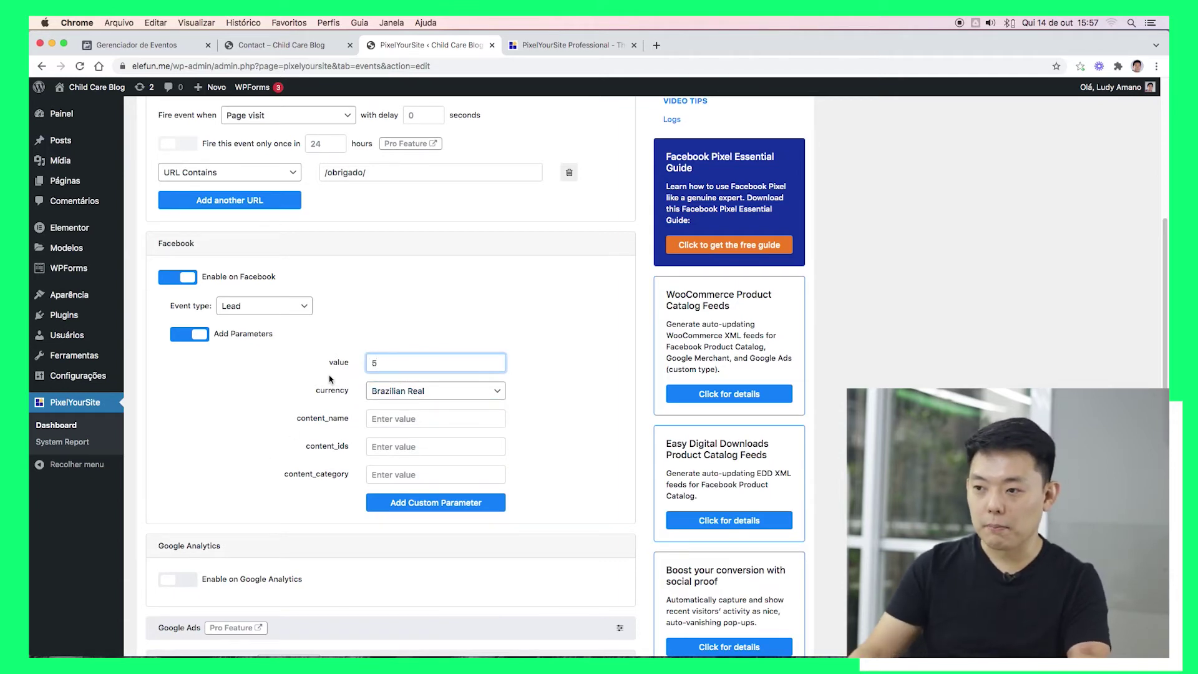
scroll(406, 427, "down", 1)
left_click(407, 413)
left_click(421, 443)
scroll(410, 472, "down", 1)
left_click(422, 463)
left_click(223, 435)
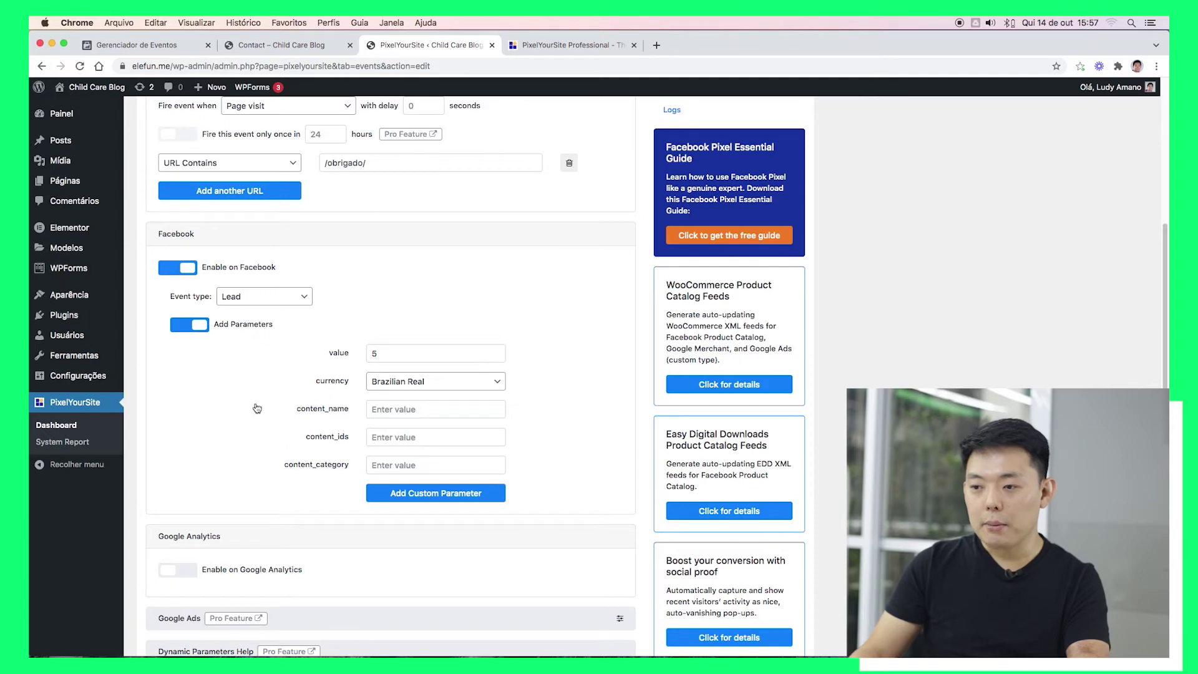
Set the Facebook Lead event's content_name parameter to form_contato and save the event
scroll(256, 409, "down", 5)
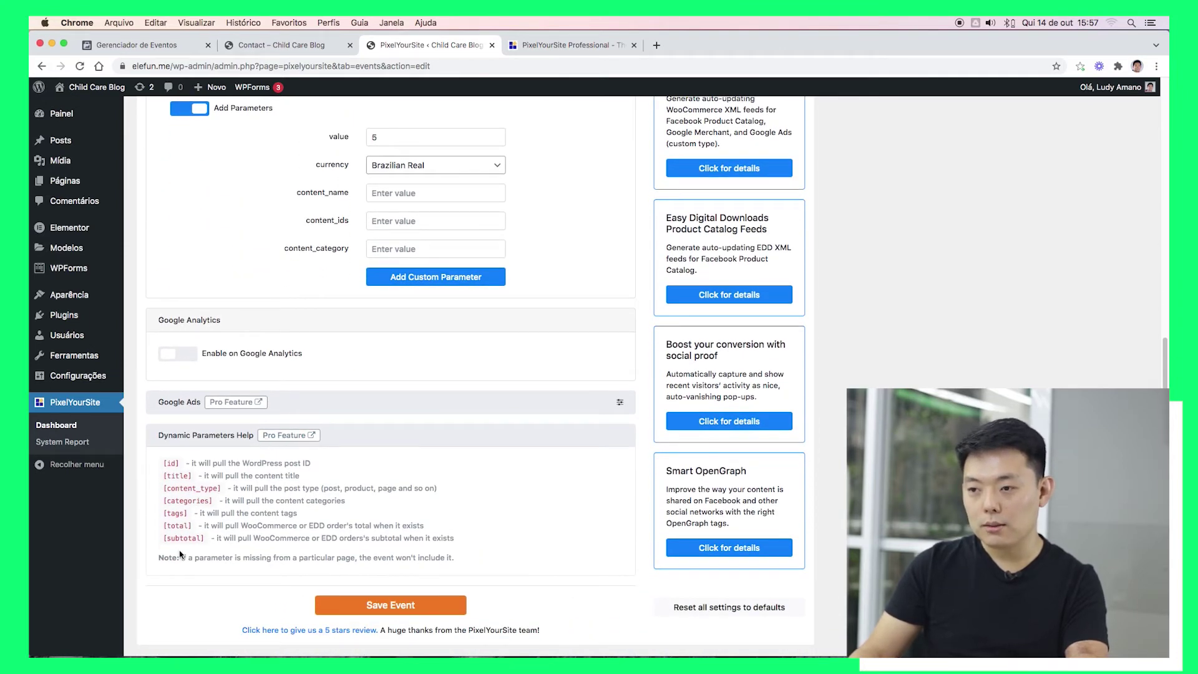
scroll(237, 268, "up", 3)
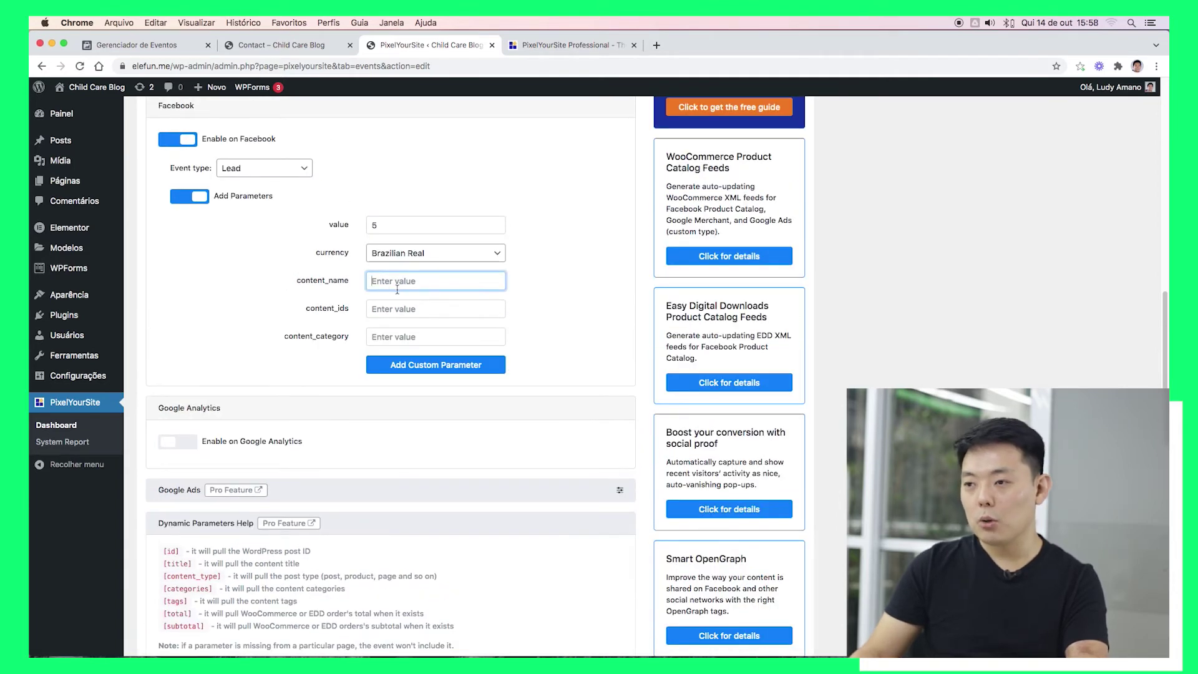
scroll(352, 297, "up", 2)
type("form_contato")
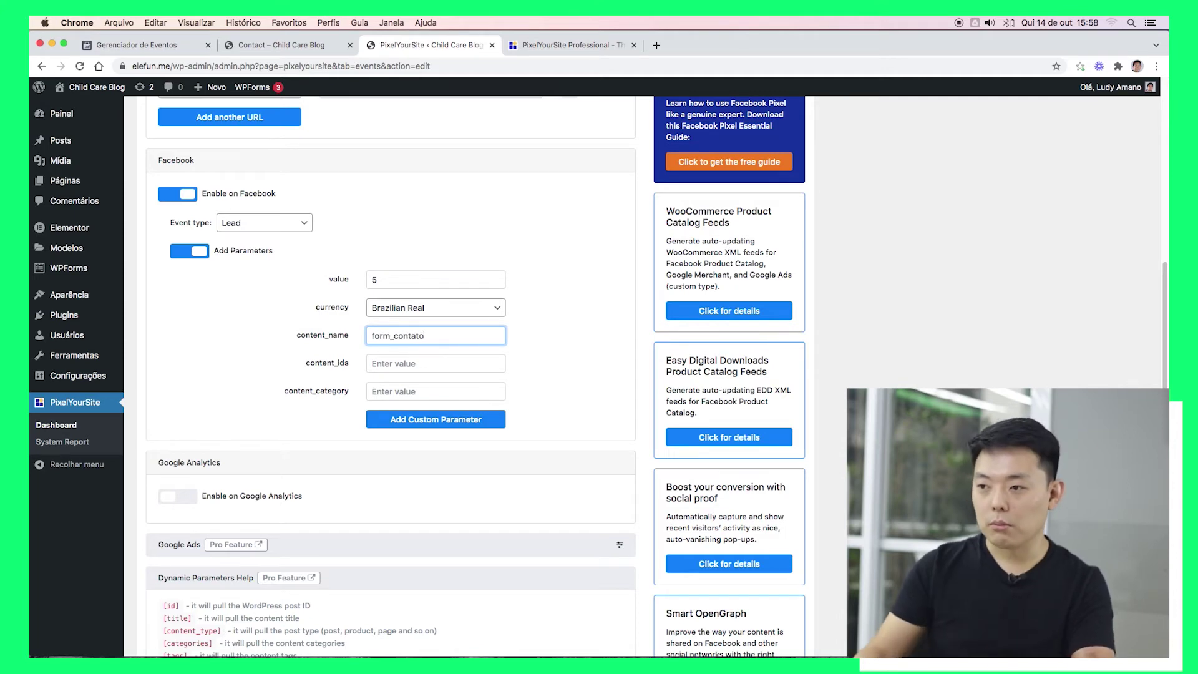
scroll(366, 376, "down", 5)
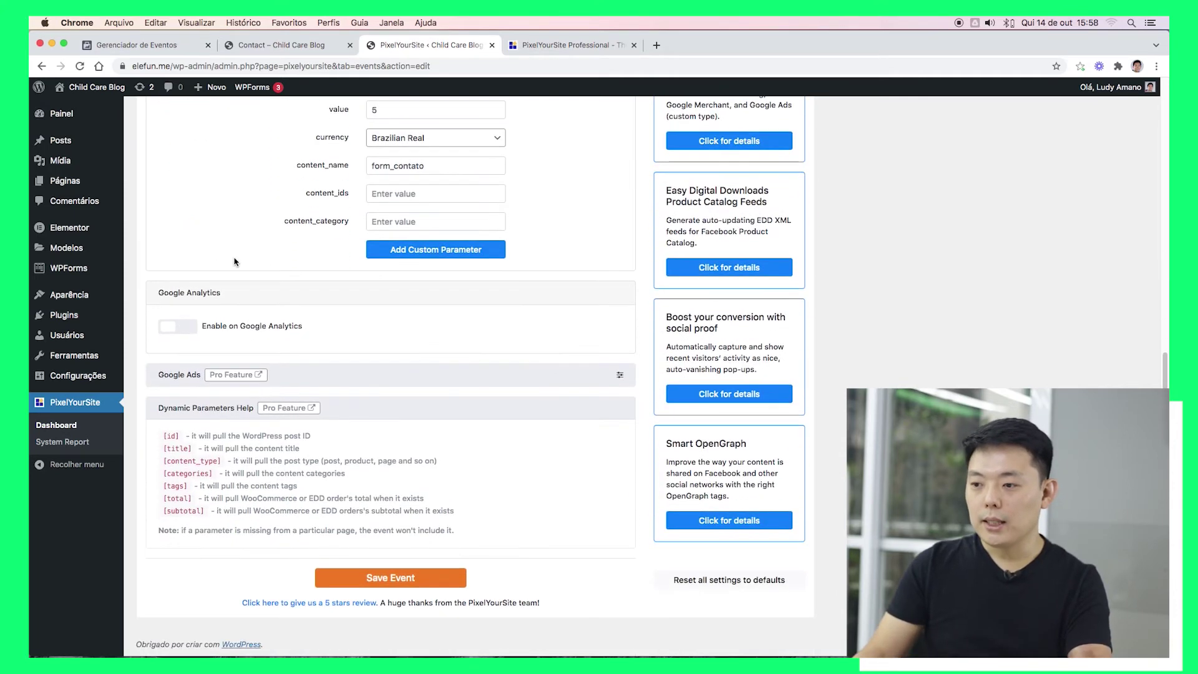
left_click(367, 572)
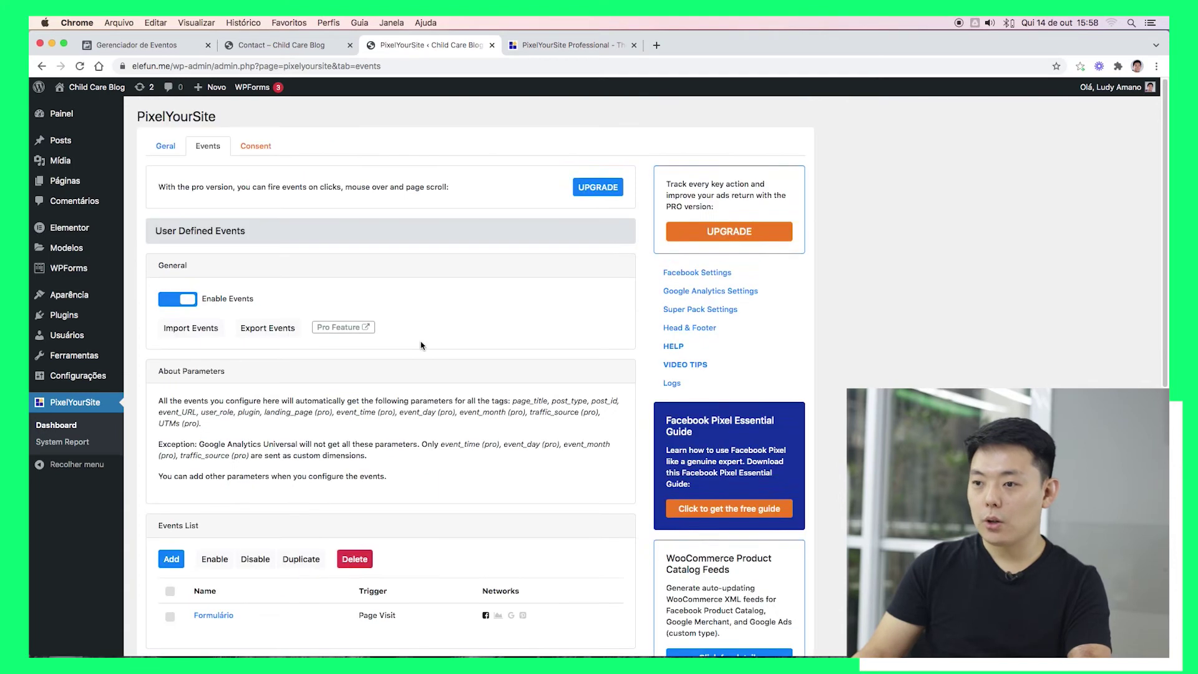
scroll(203, 303, "down", 2)
scroll(187, 303, "down", 1)
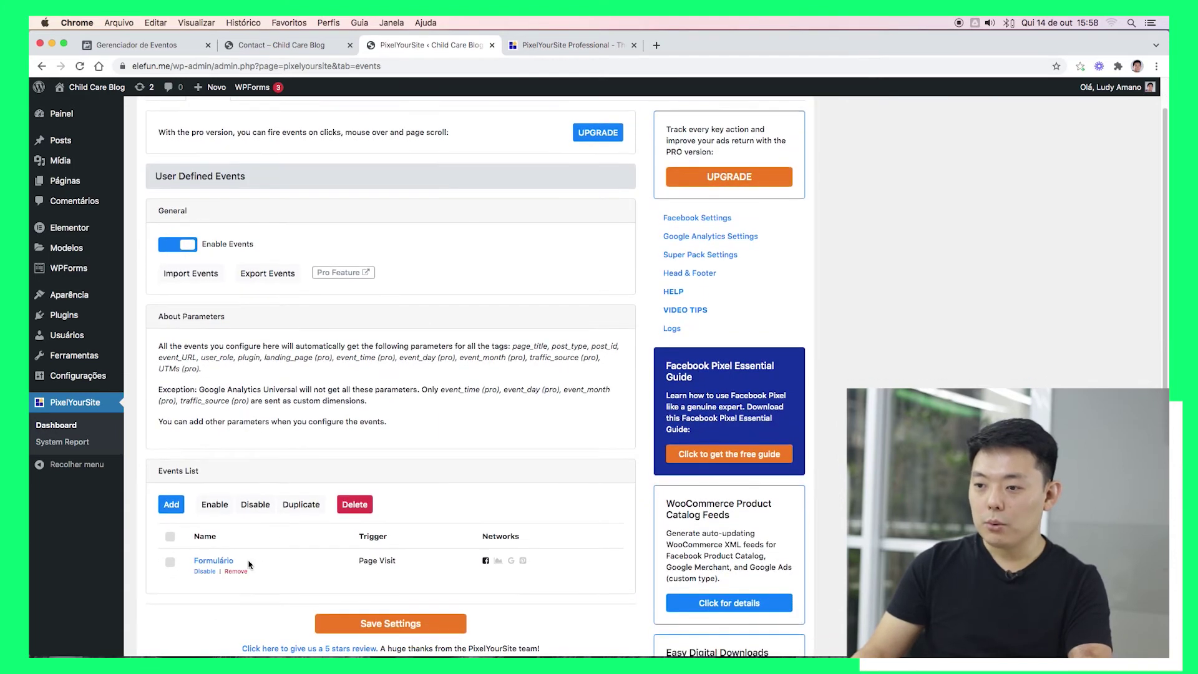
scroll(369, 321, "up", 2)
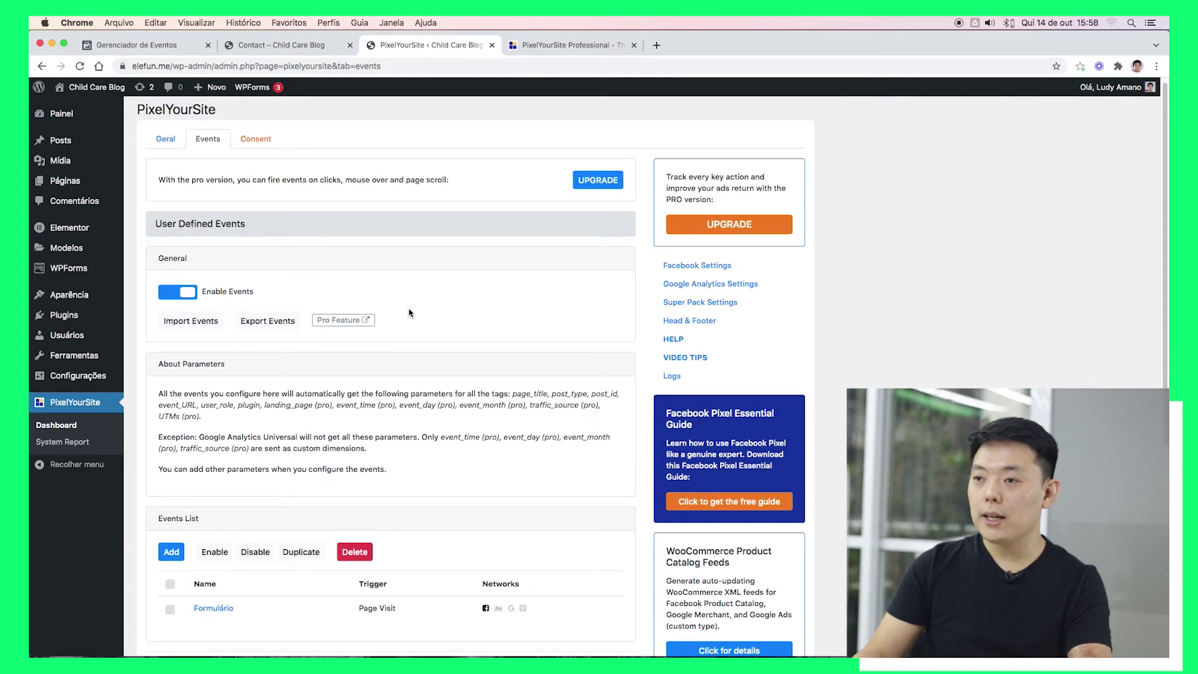
Load the Child Care Blog home page and check its test events in the Facebook Events Manager
key("ctrl+shift+Tab")
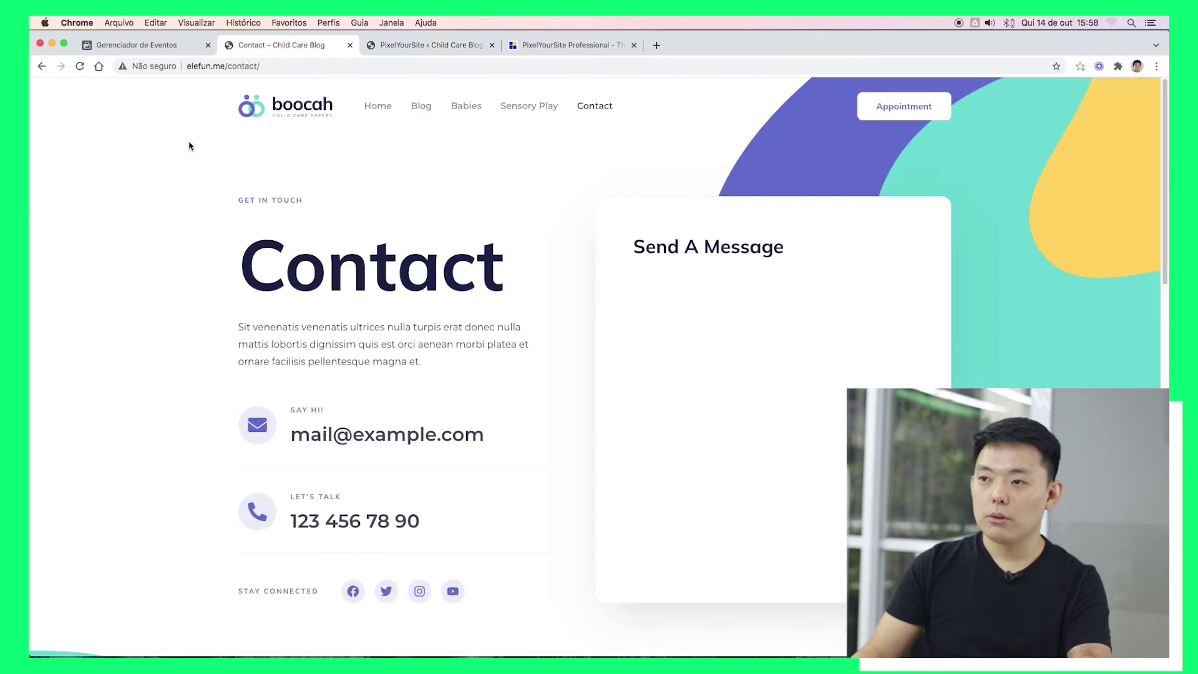
left_click(279, 121)
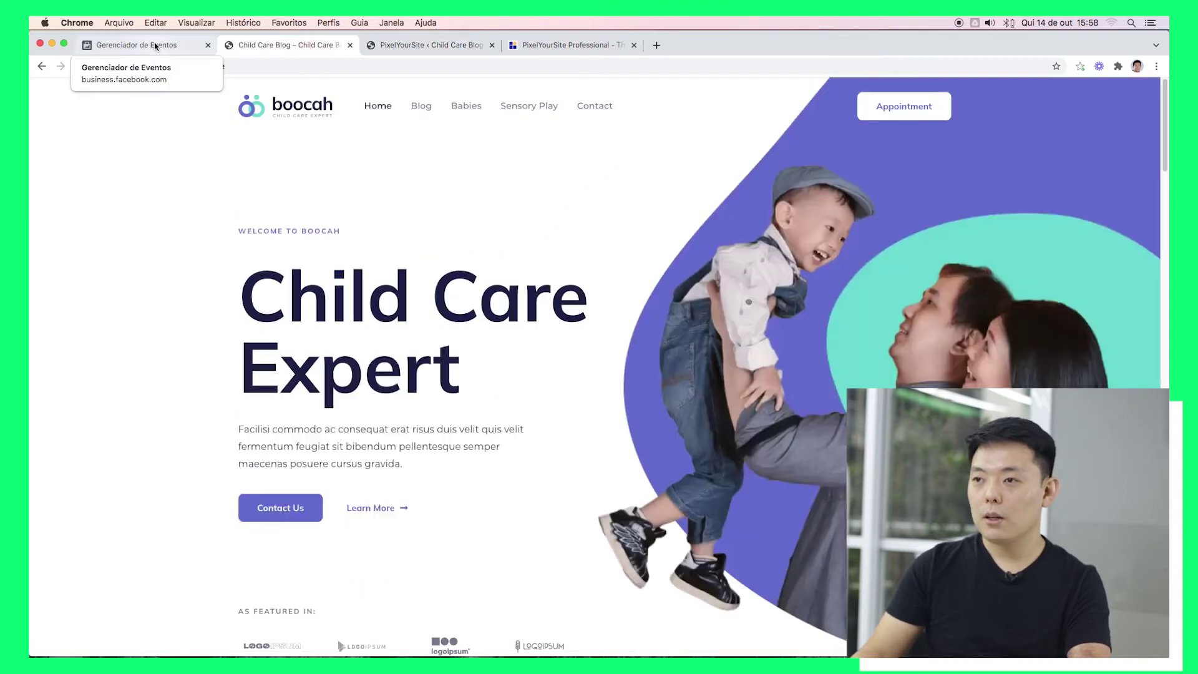
left_click(156, 46)
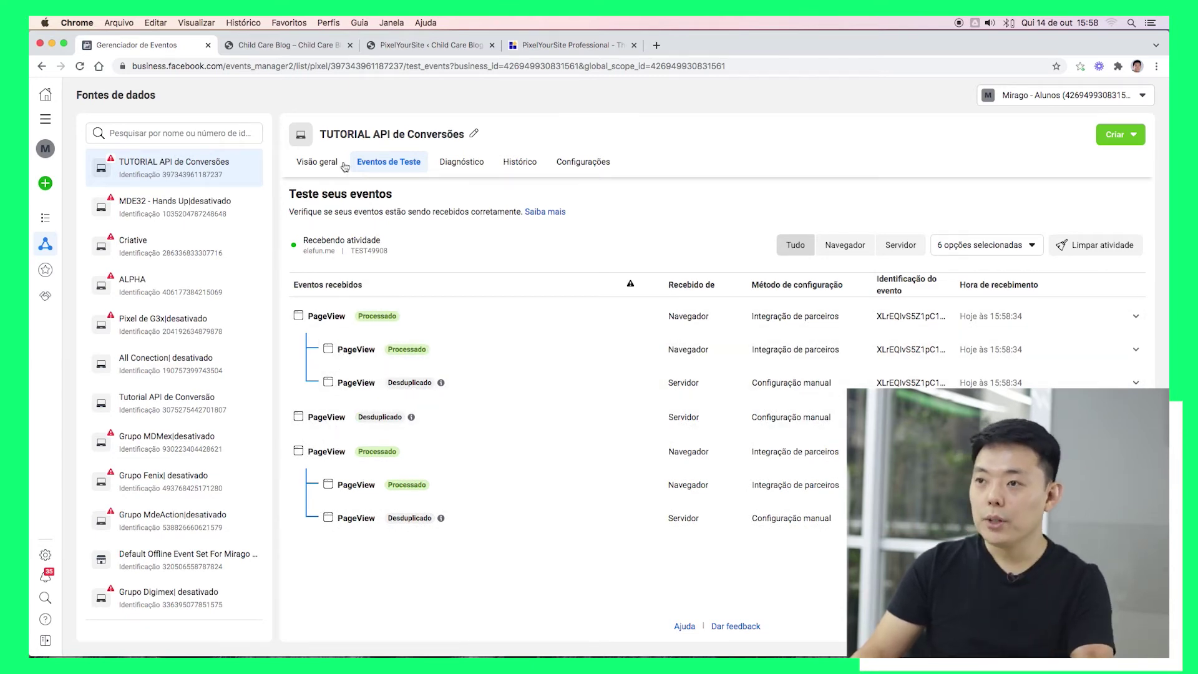
Return to the Child Care Blog site and load elefun.me/obrigado/ to trigger the Lead event
left_click(289, 46)
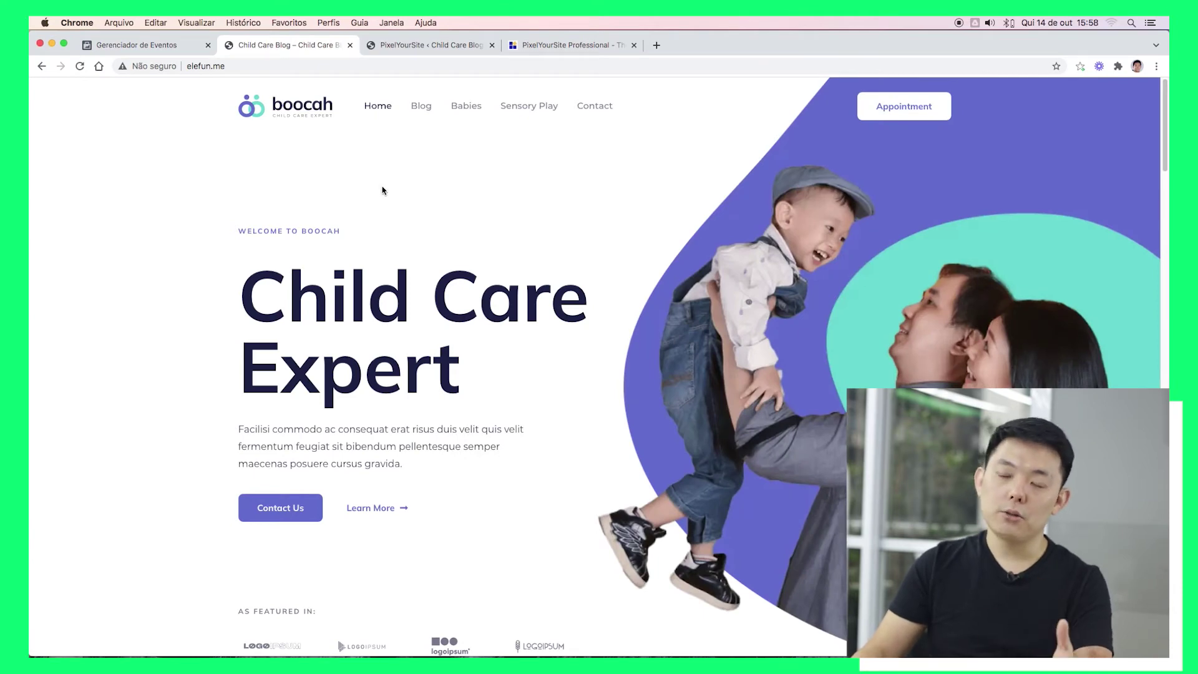
left_click(326, 67)
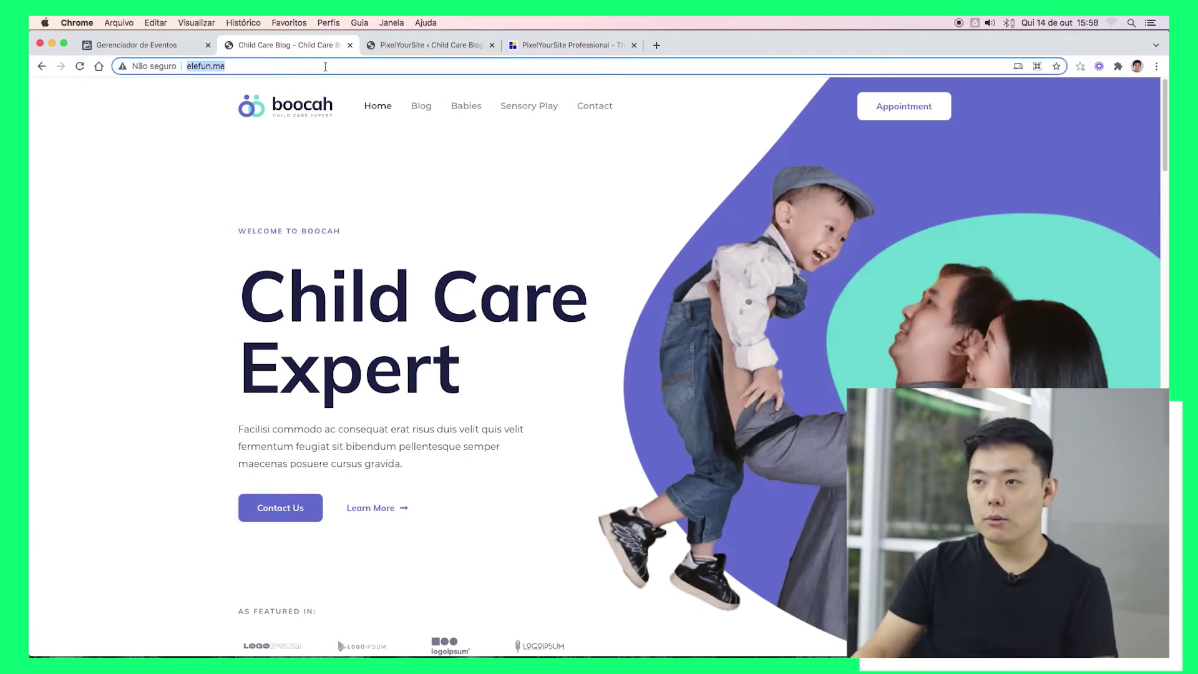
left_click(325, 67)
type("/obrigado/")
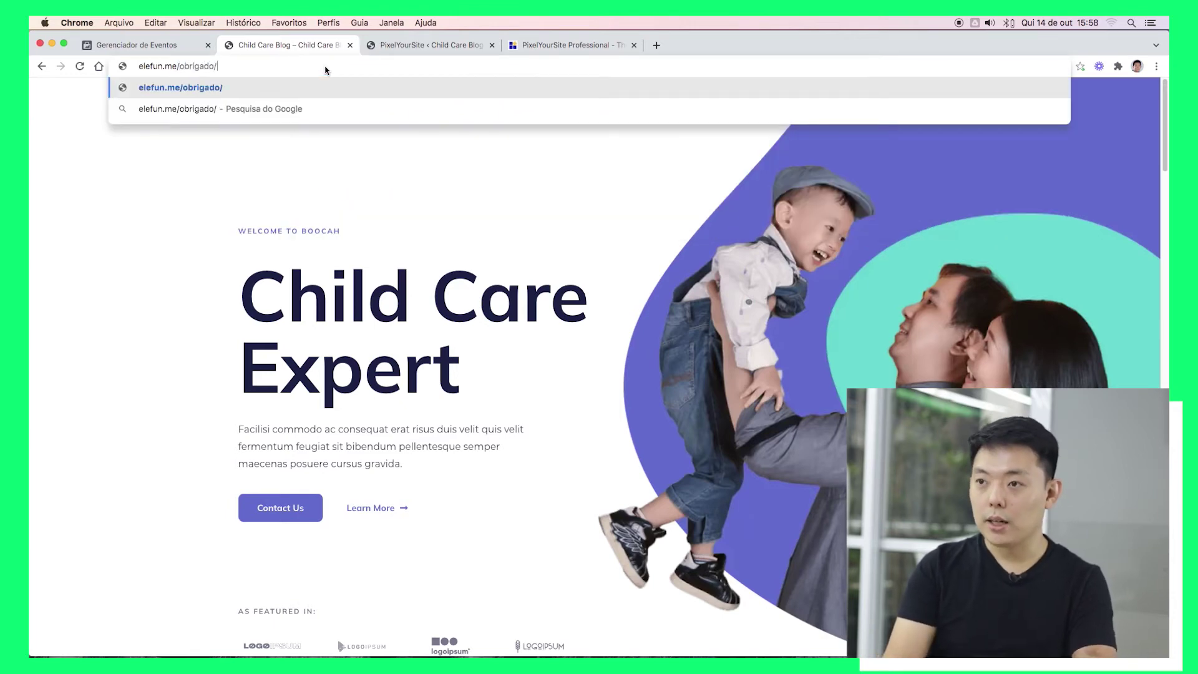
key("Return")
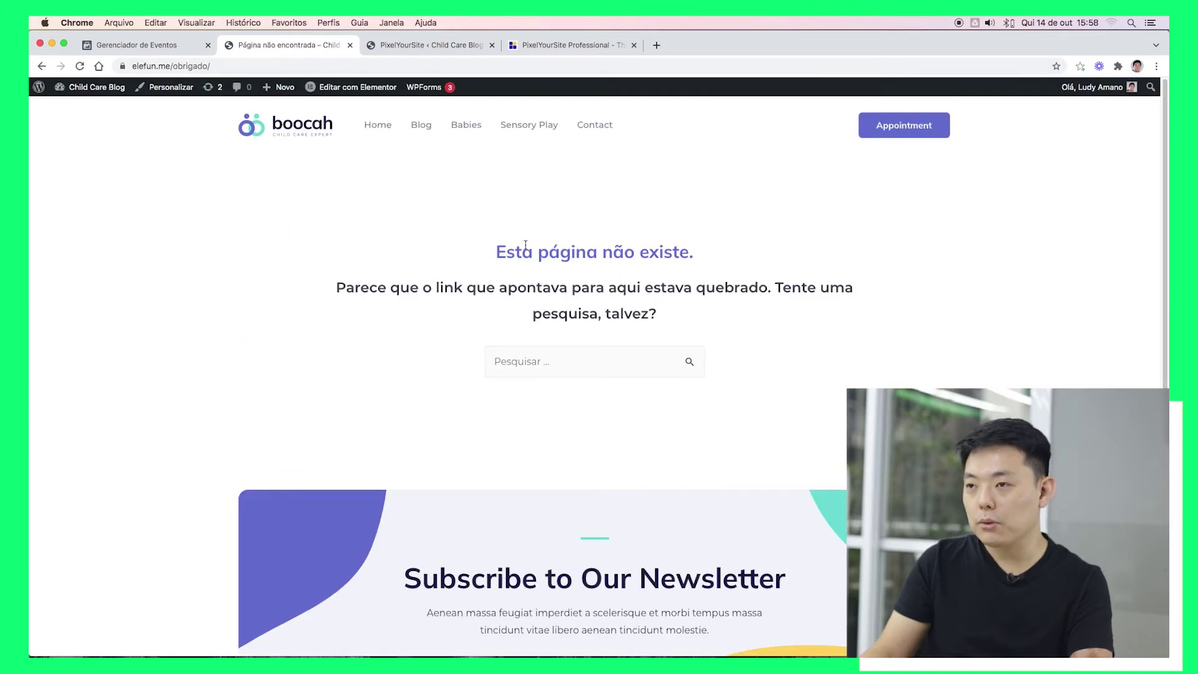
In the Facebook Events Manager, expand the browser Cadastro test event and examine its URL and parameters
left_click(131, 45)
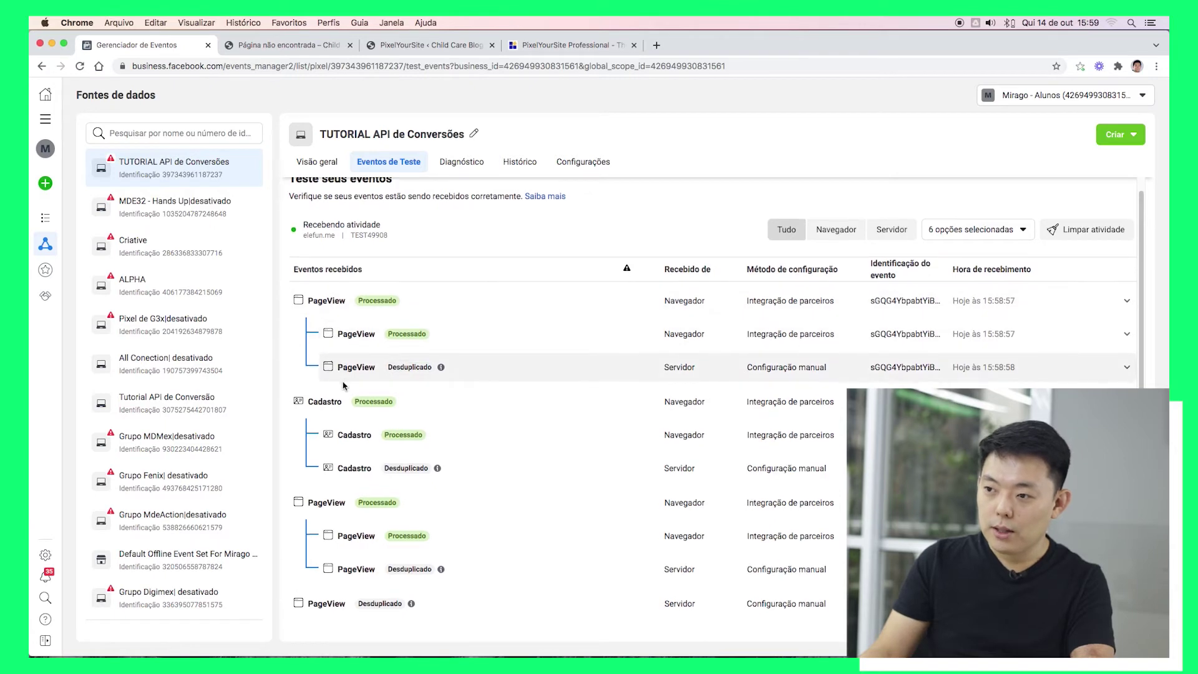
scroll(342, 385, "down", 1)
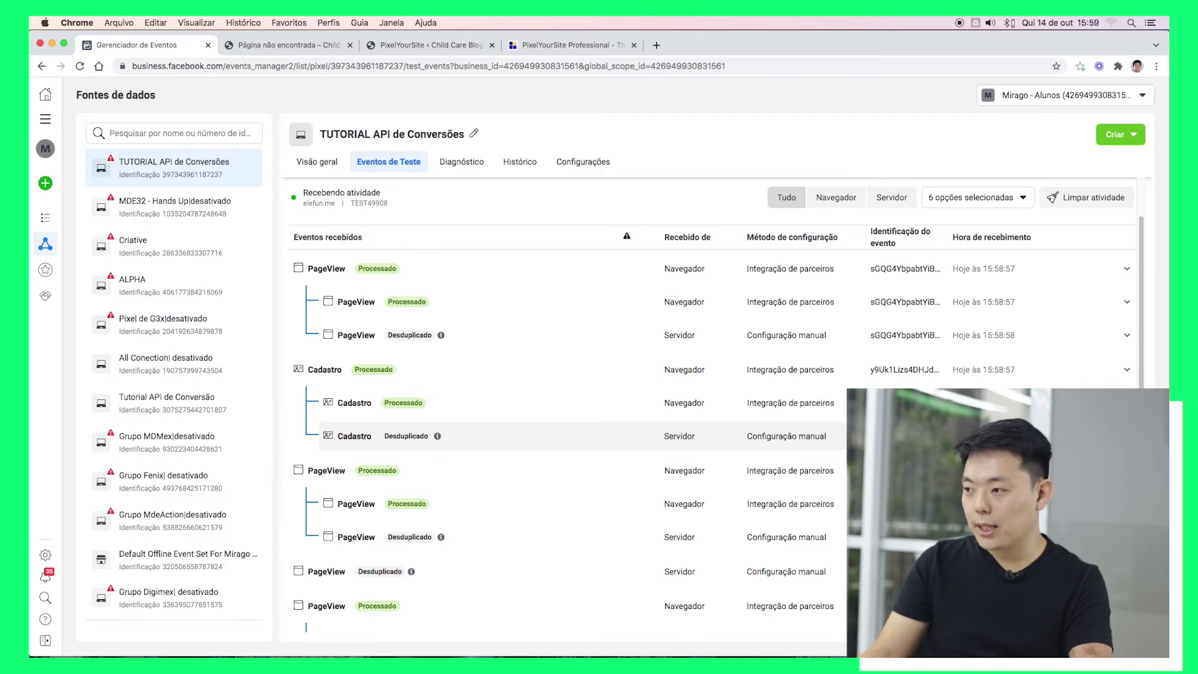
left_click(667, 405)
left_click(667, 405)
left_click(667, 405)
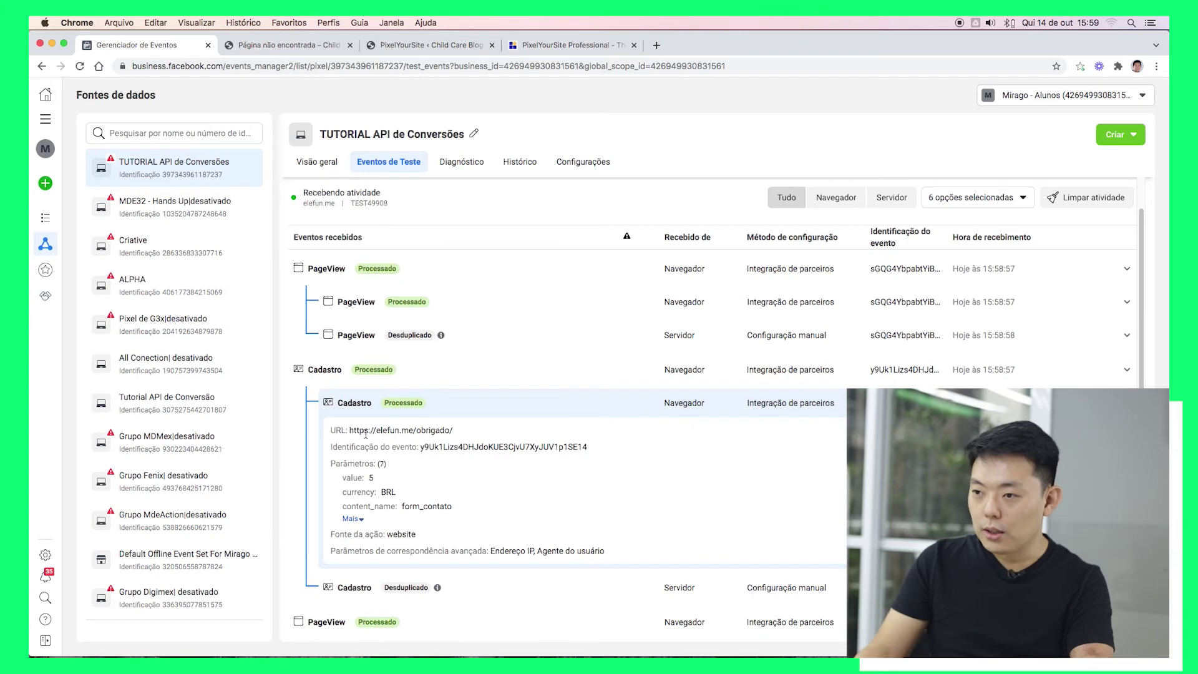
left_click_drag(350, 430, 455, 431)
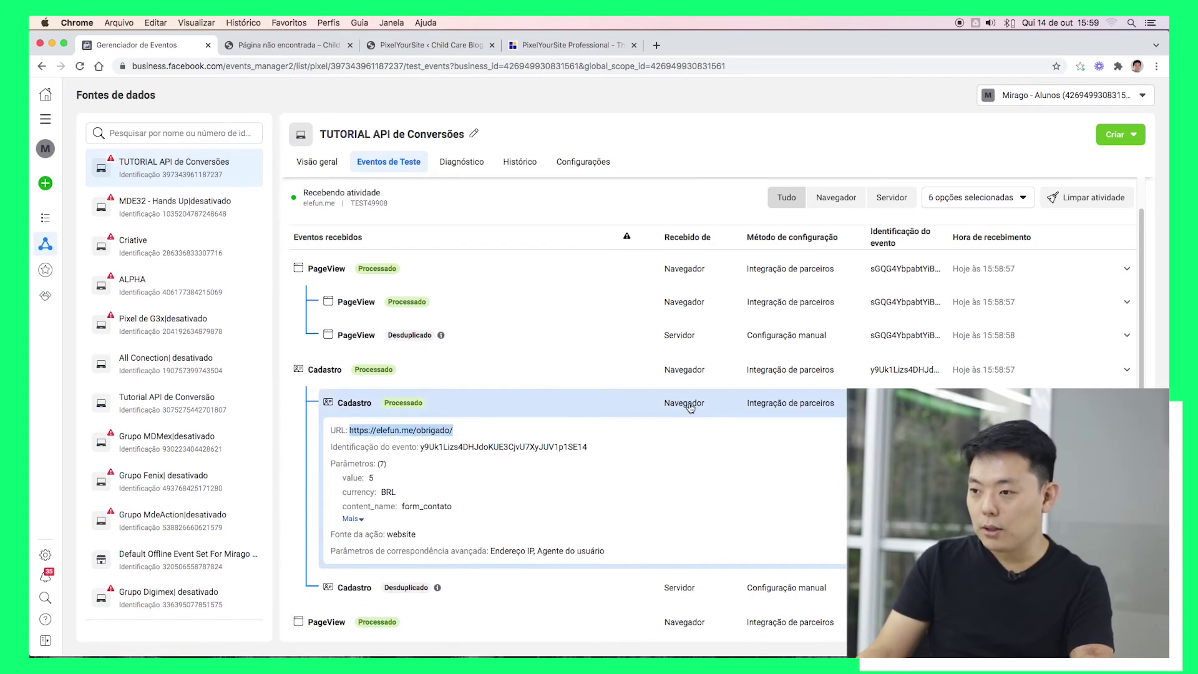
Expand the server Cadastro test event and examine its URL, value, currency and content_name parameters
scroll(518, 499, "down", 2)
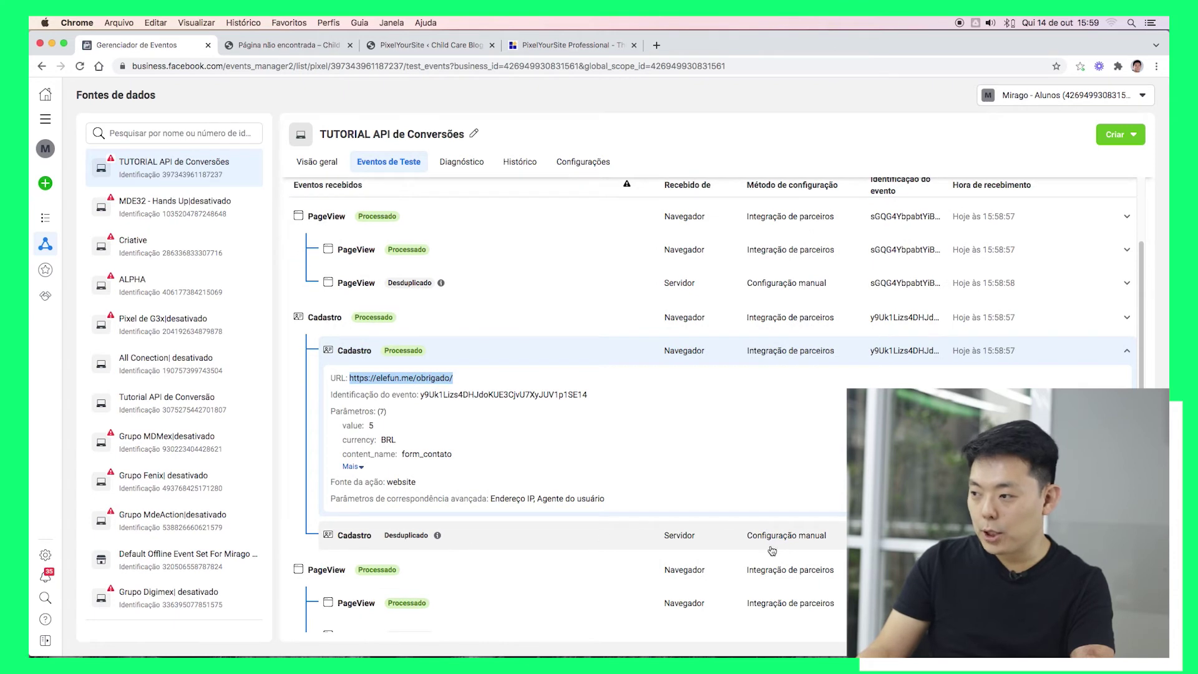
left_click(389, 535)
scroll(389, 465, "down", 4)
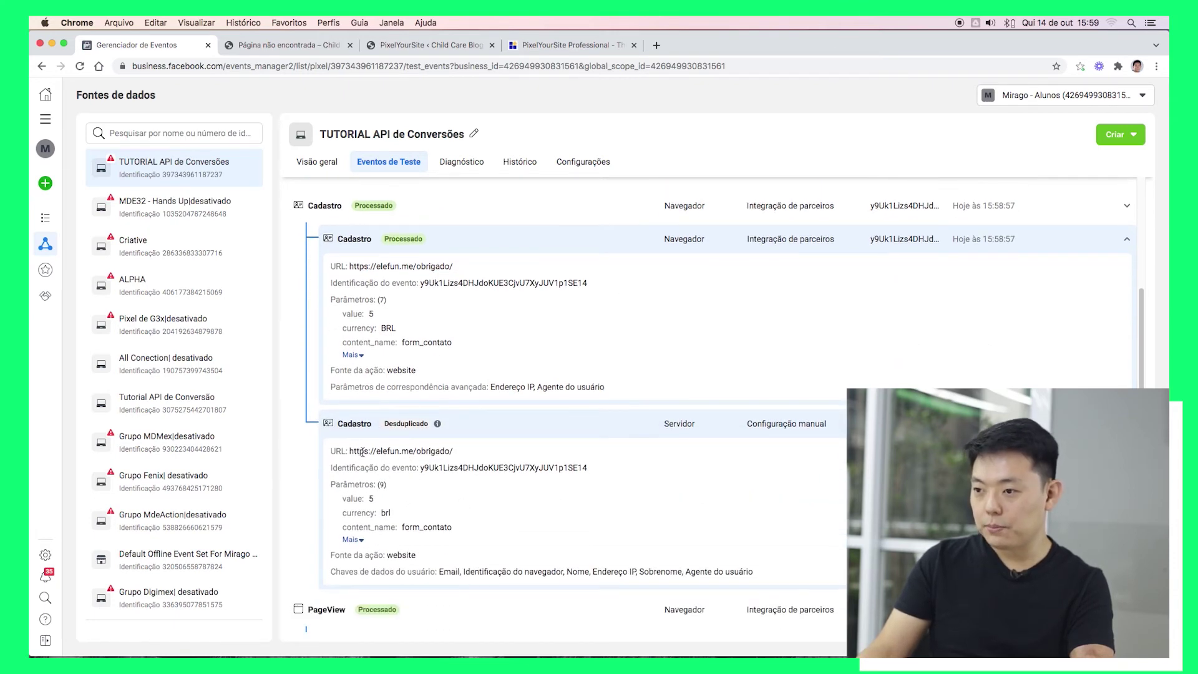
left_click_drag(365, 453, 504, 457)
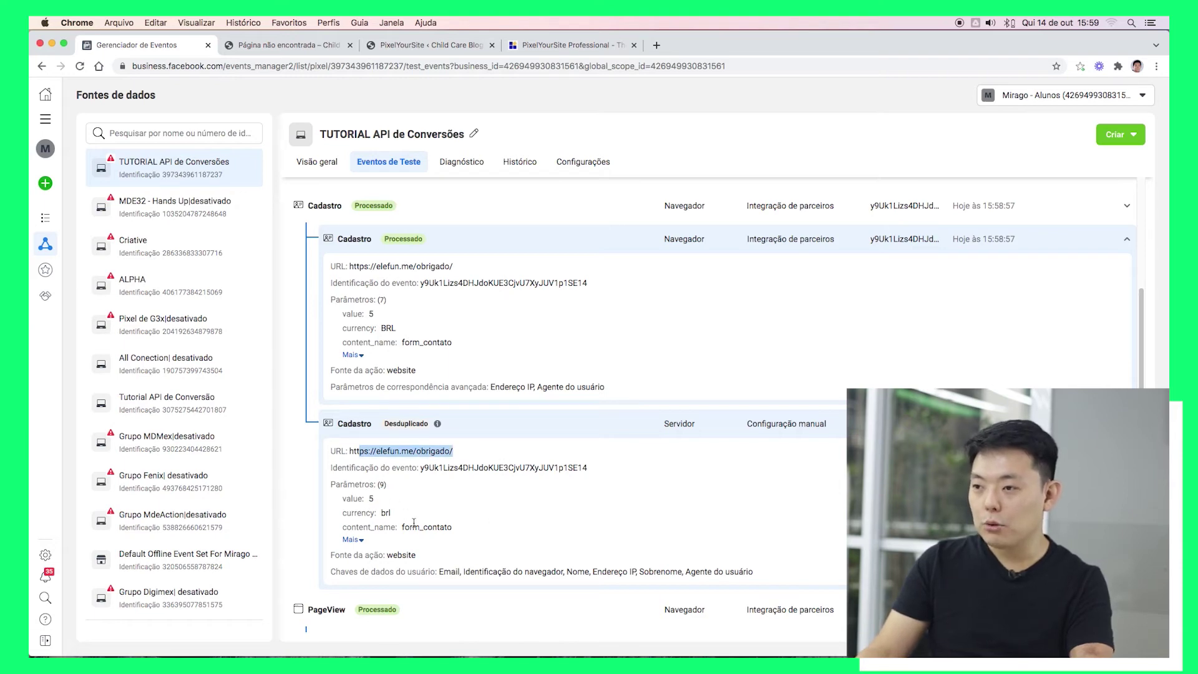
left_click(383, 513)
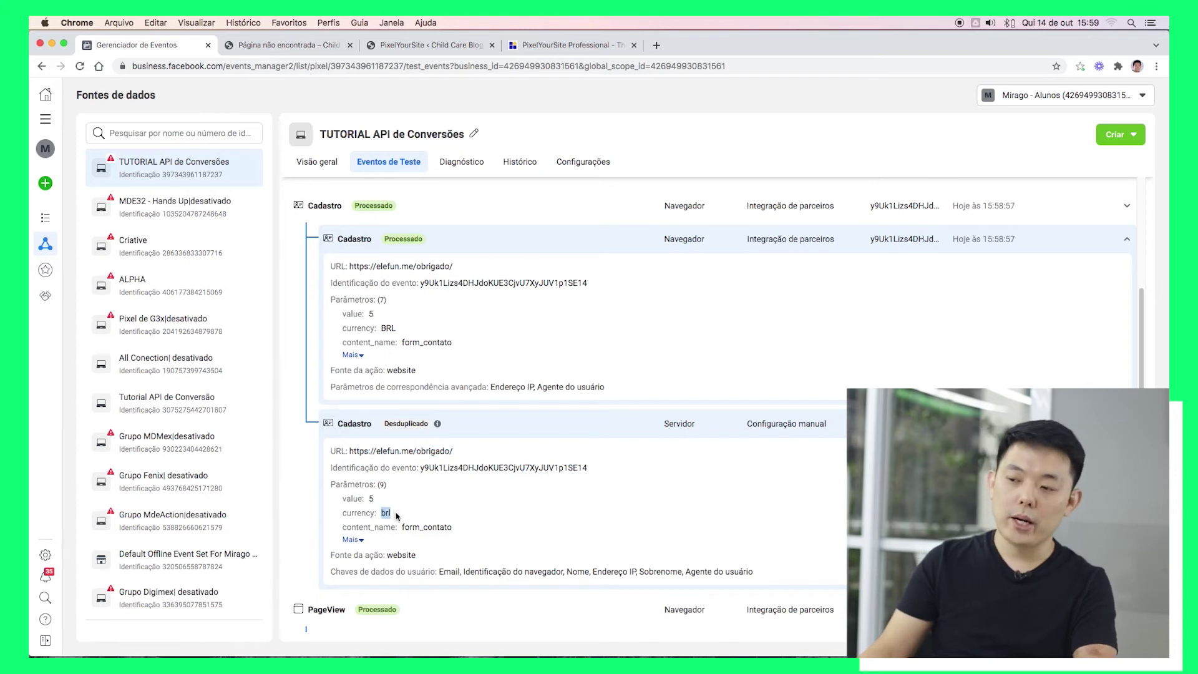
left_click_drag(370, 498, 387, 501)
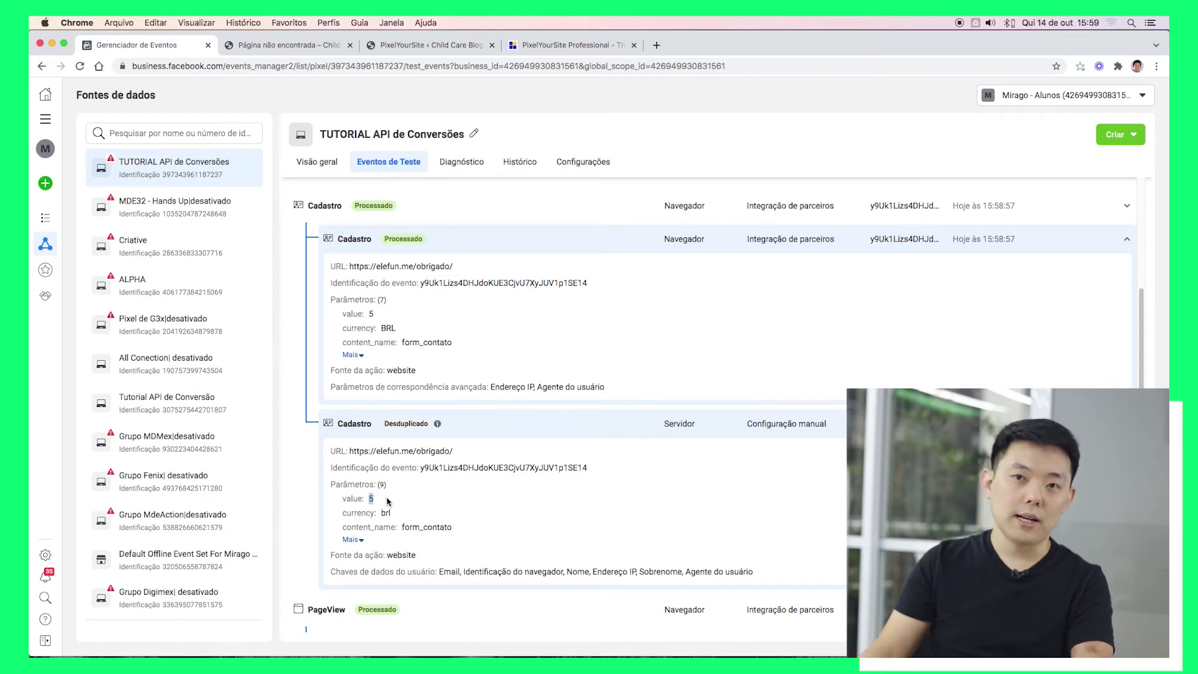
left_click_drag(404, 530, 459, 538)
left_click(439, 536)
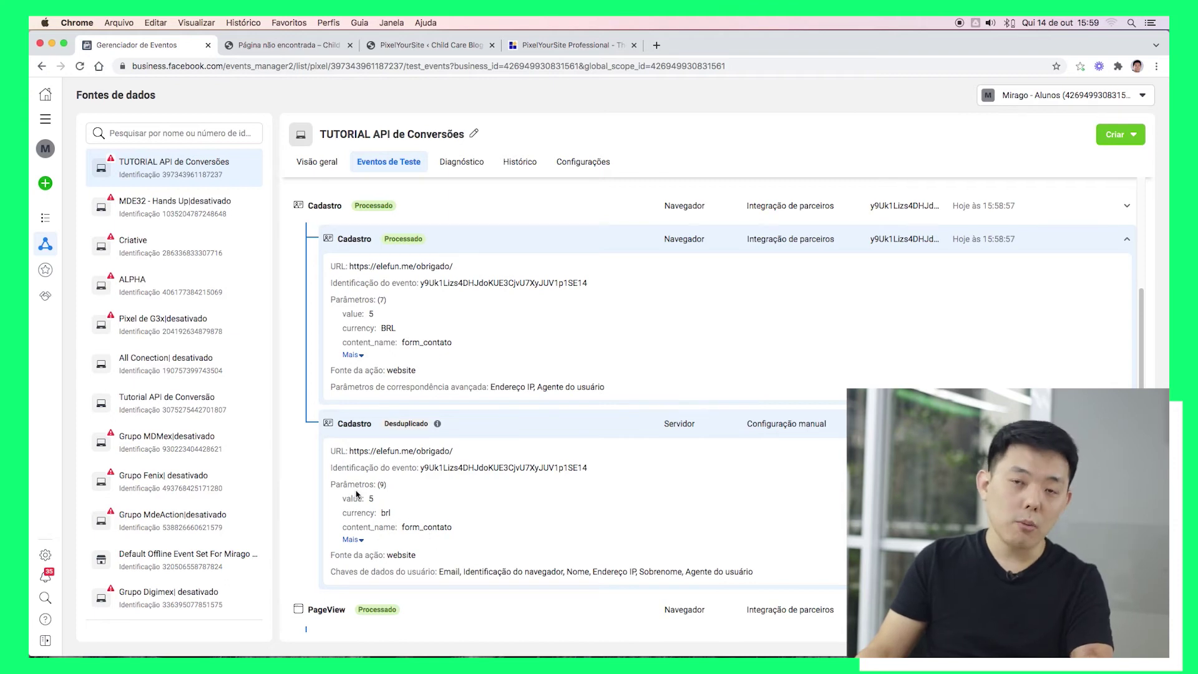
scroll(404, 522, "up", 2)
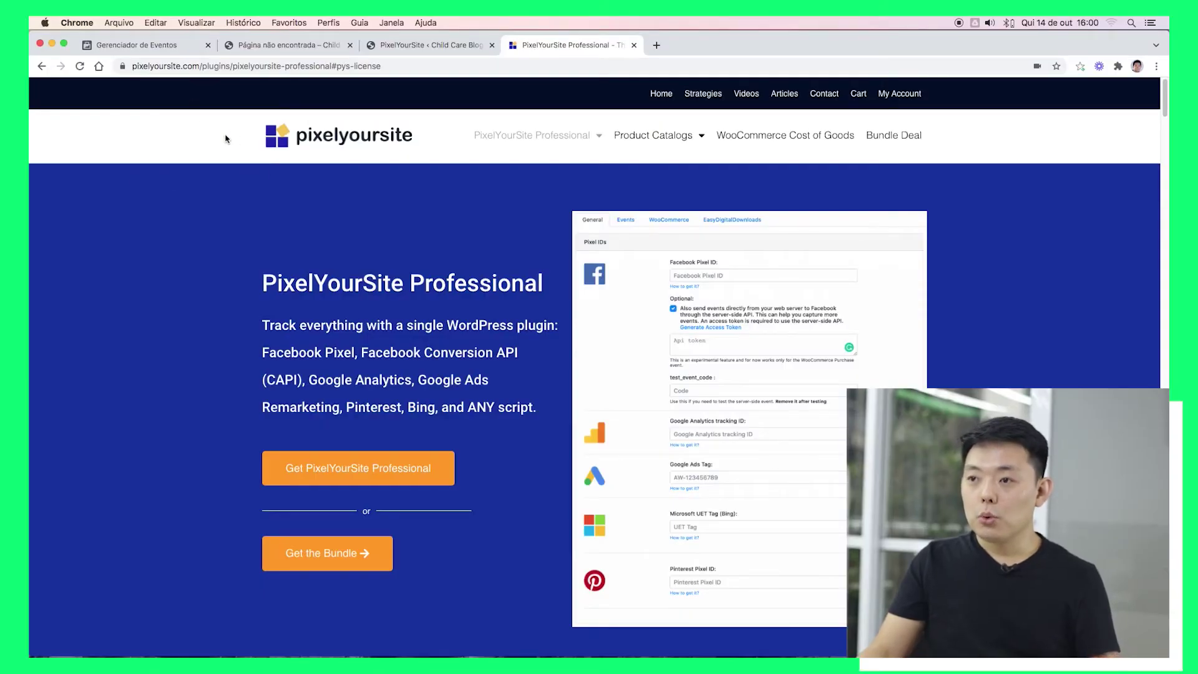
Review the license plans and Super Pack features on the PixelYourSite Professional web page
mouse_move(557, 149)
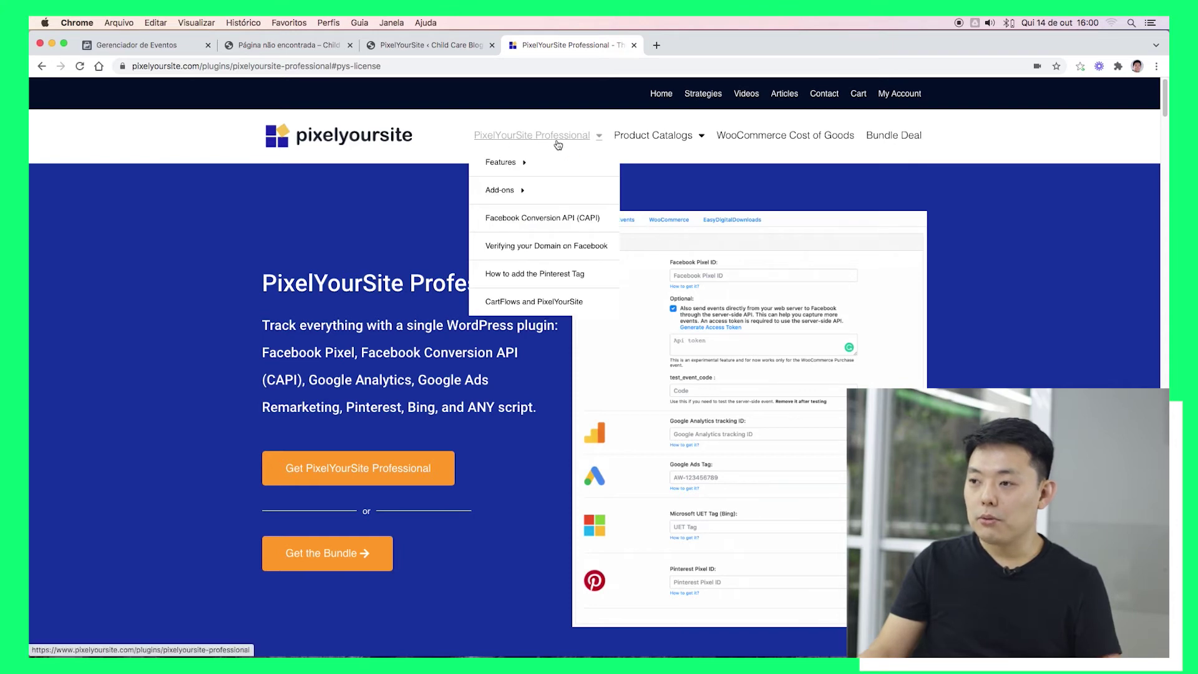
mouse_move(517, 165)
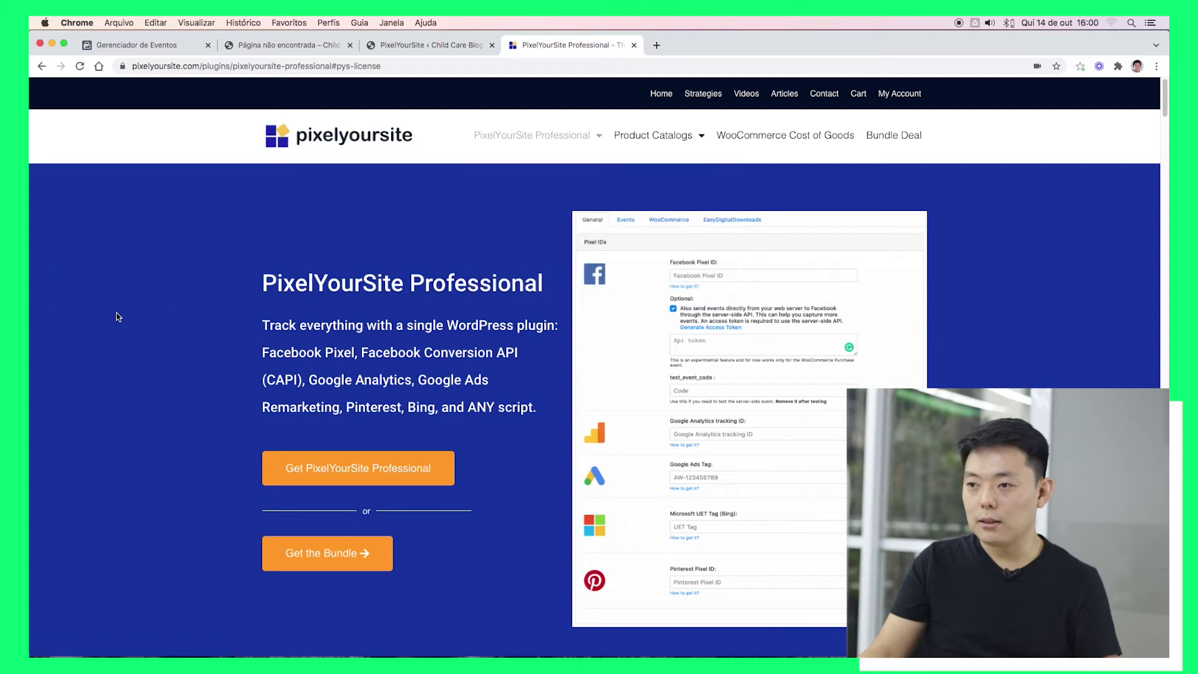
scroll(166, 308, "down", 5)
scroll(166, 308, "up", 1)
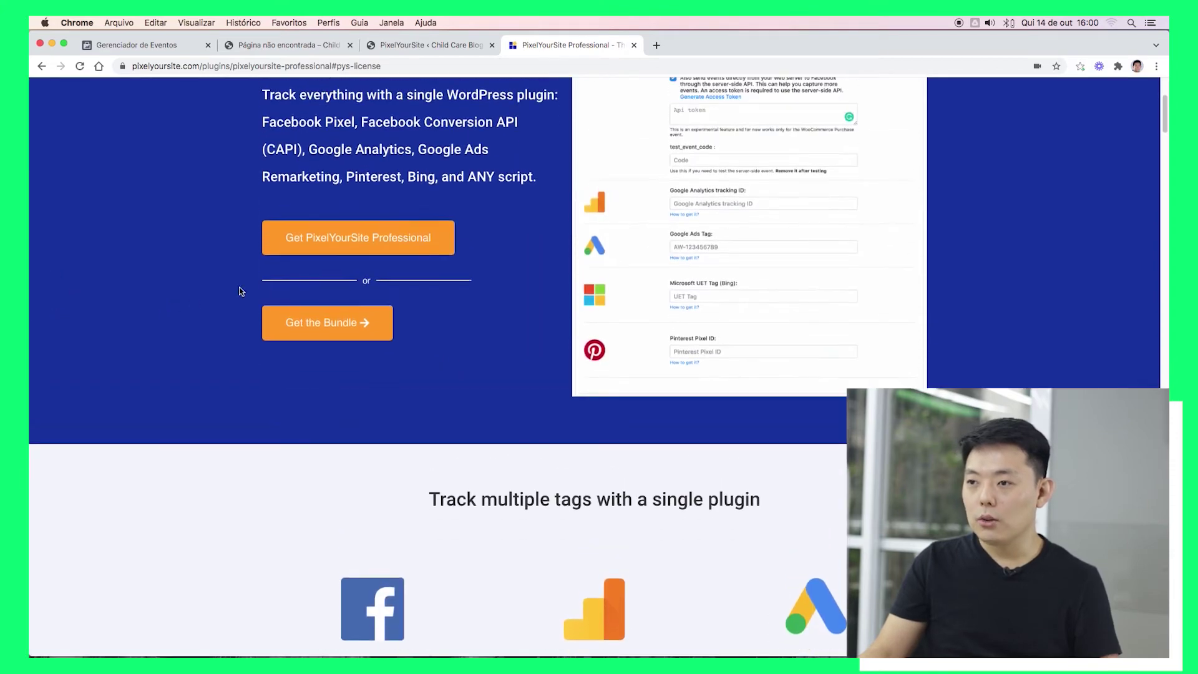
left_click(348, 246)
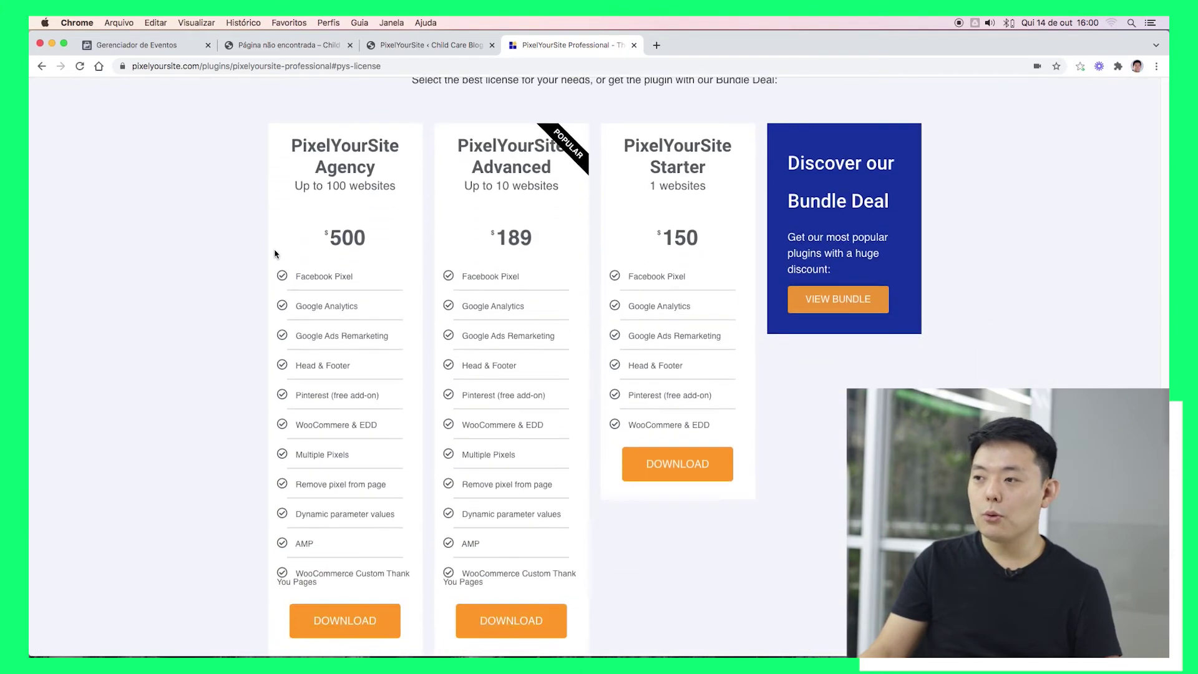
scroll(675, 138, "down", 1)
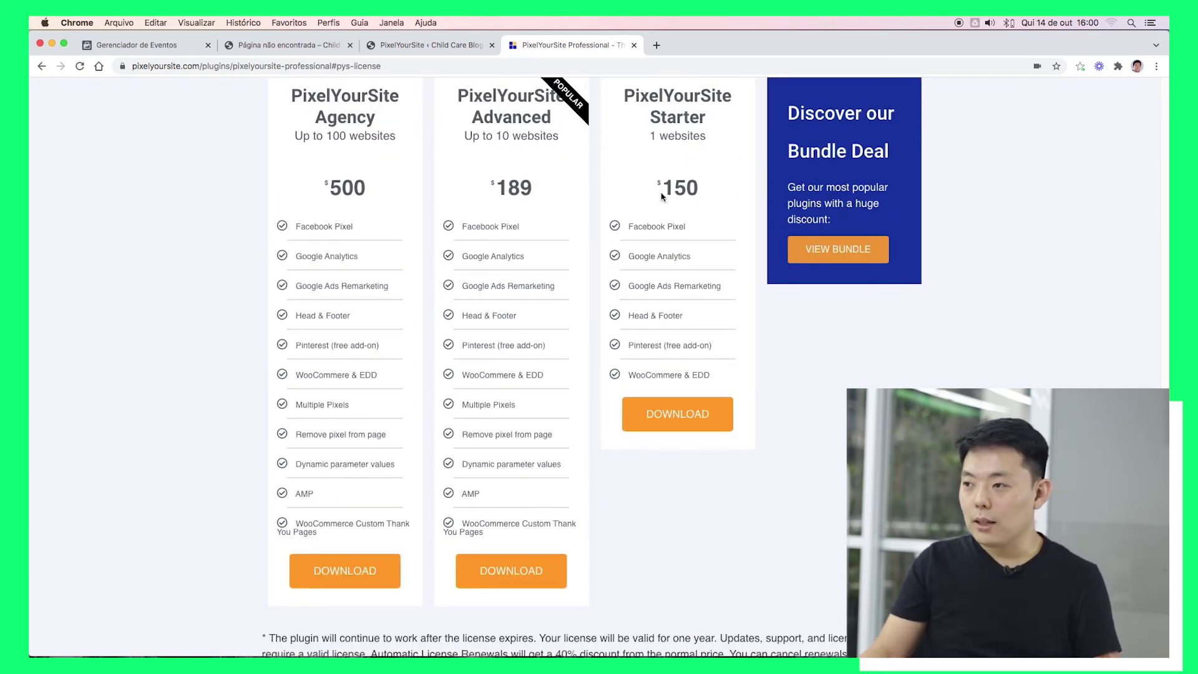
scroll(711, 198, "up", 1)
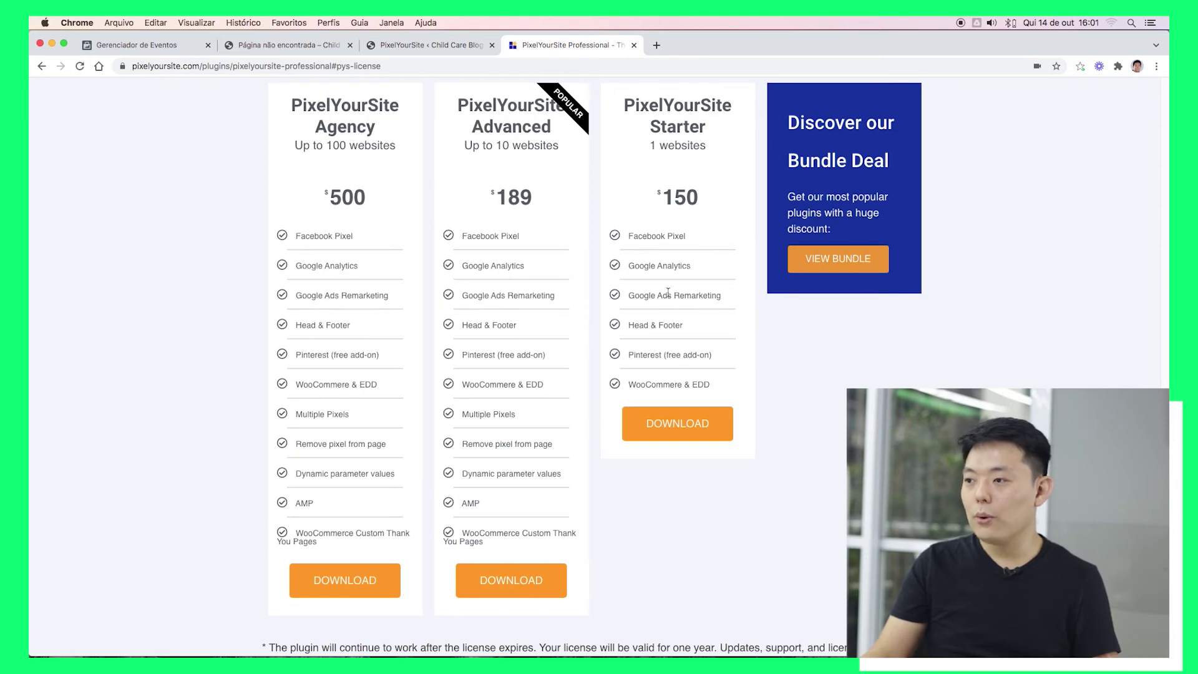
scroll(804, 404, "up", 7)
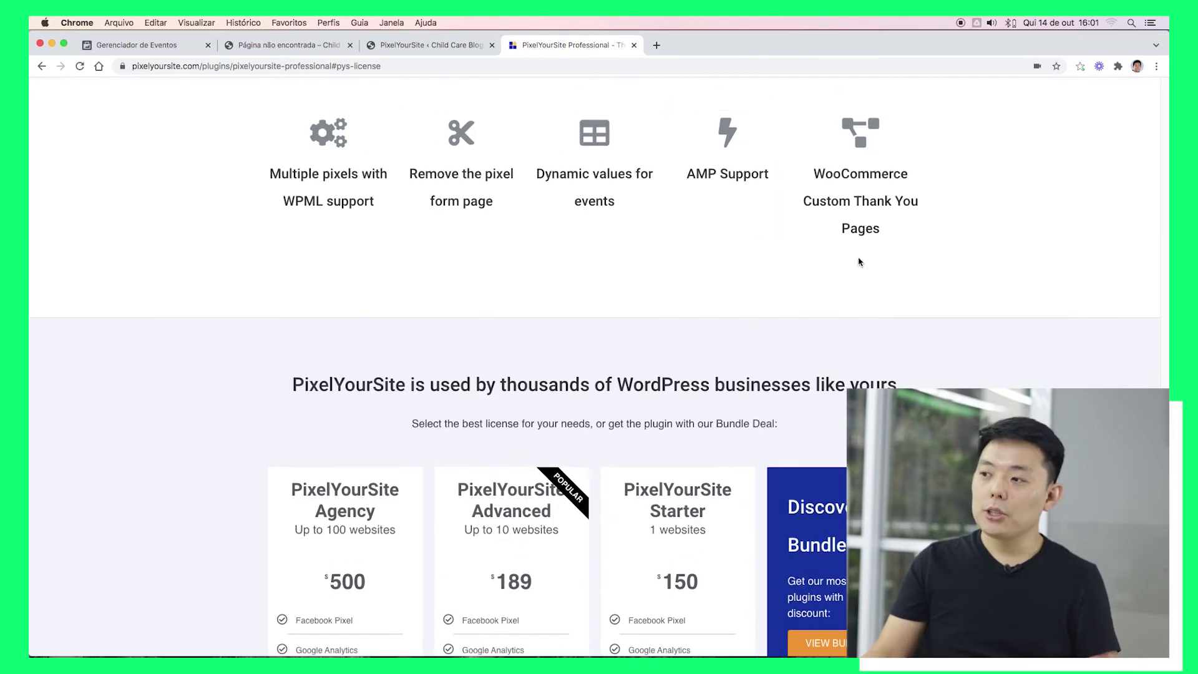
scroll(1069, 280, "up", 2)
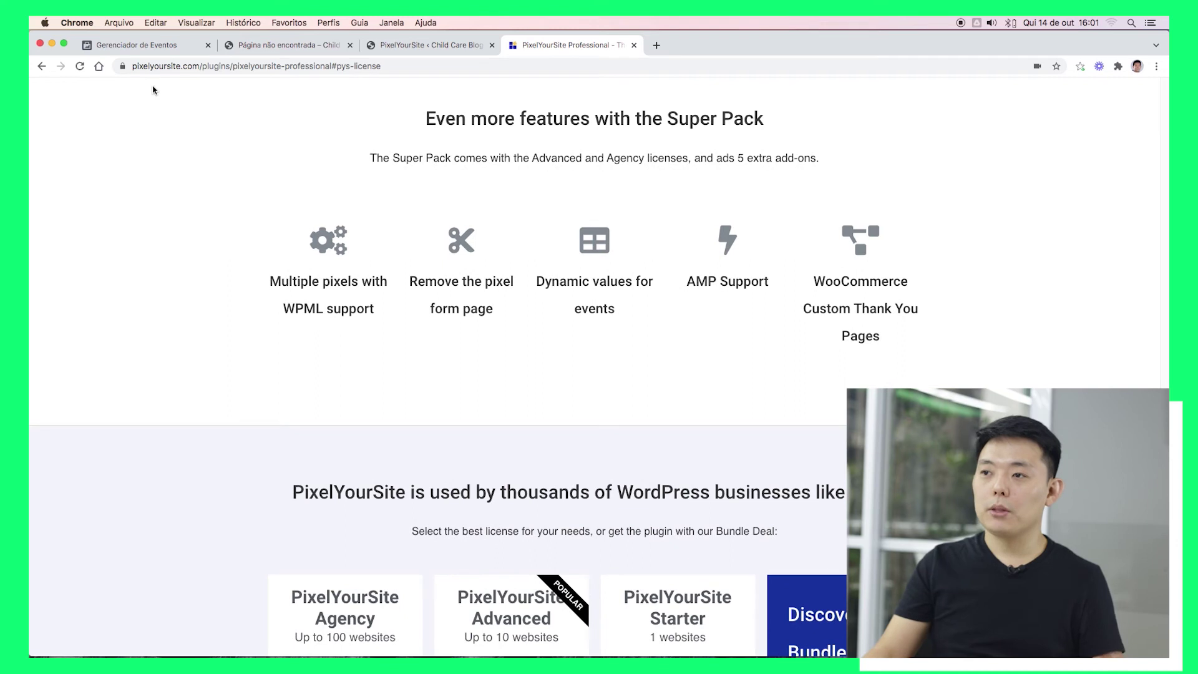
Return to the WordPress admin and activate the PixelYourSite PRO plugin from the installed plugins
left_click(406, 47)
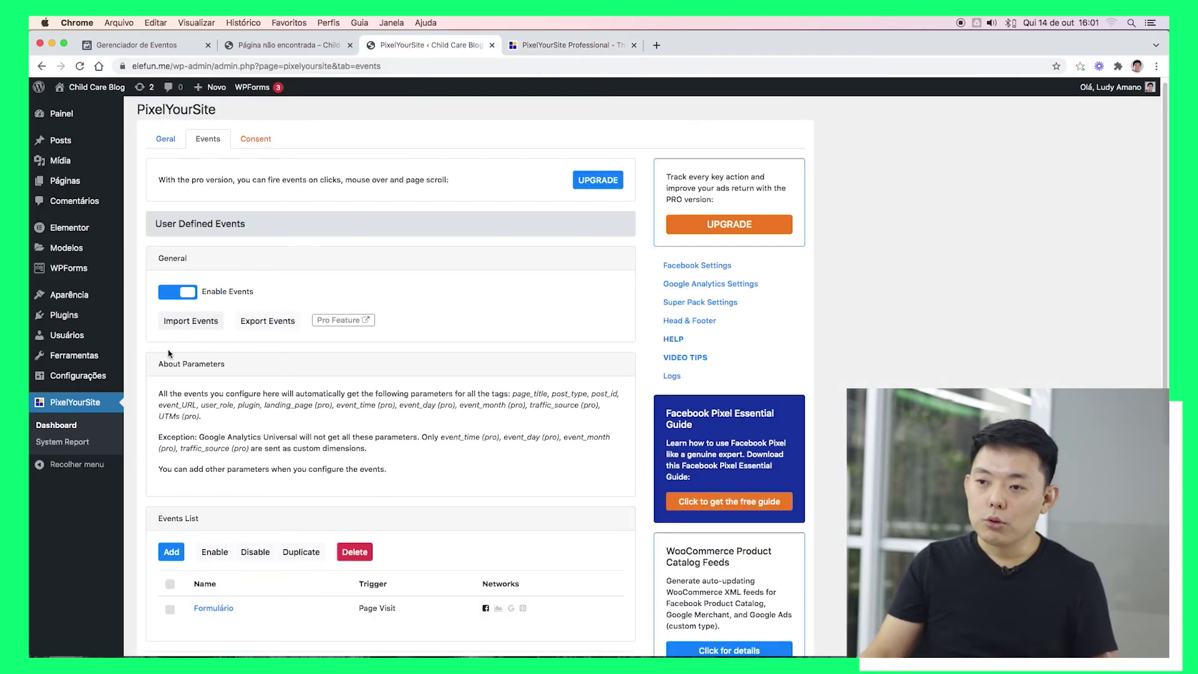
left_click(79, 316)
scroll(189, 472, "down", 1)
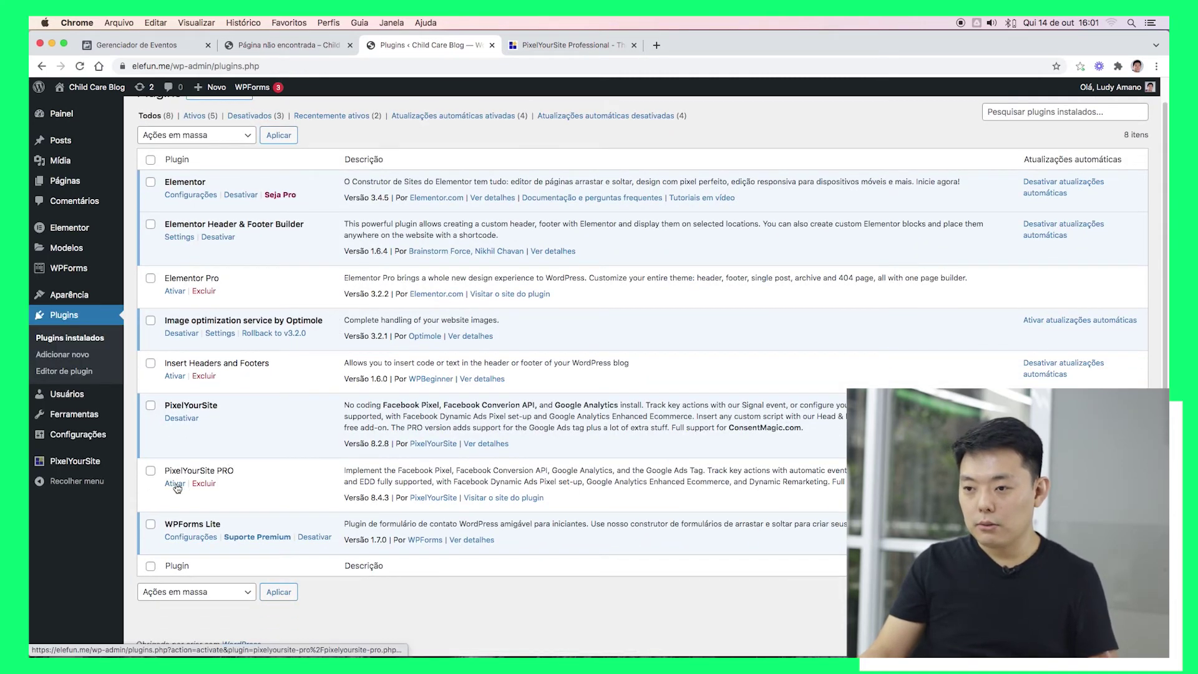
left_click(177, 482)
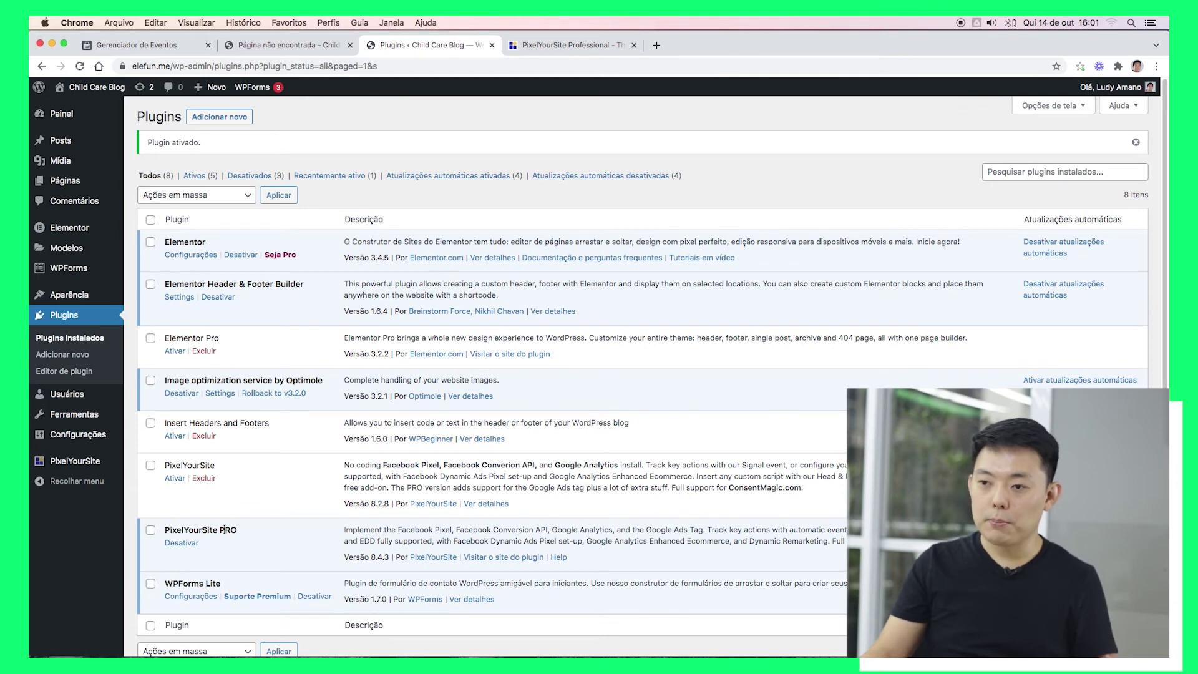
Open the PixelYourSite Pro dashboard and show its user-defined events list
mouse_move(76, 470)
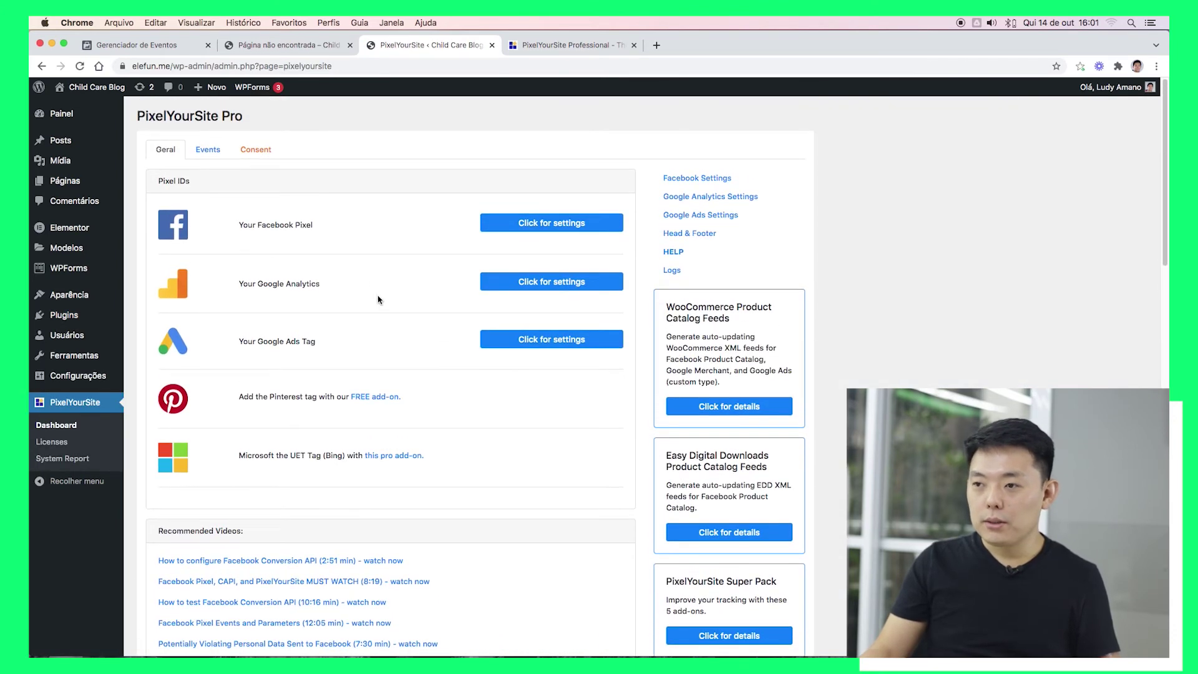
left_click(213, 156)
scroll(208, 444, "down", 1)
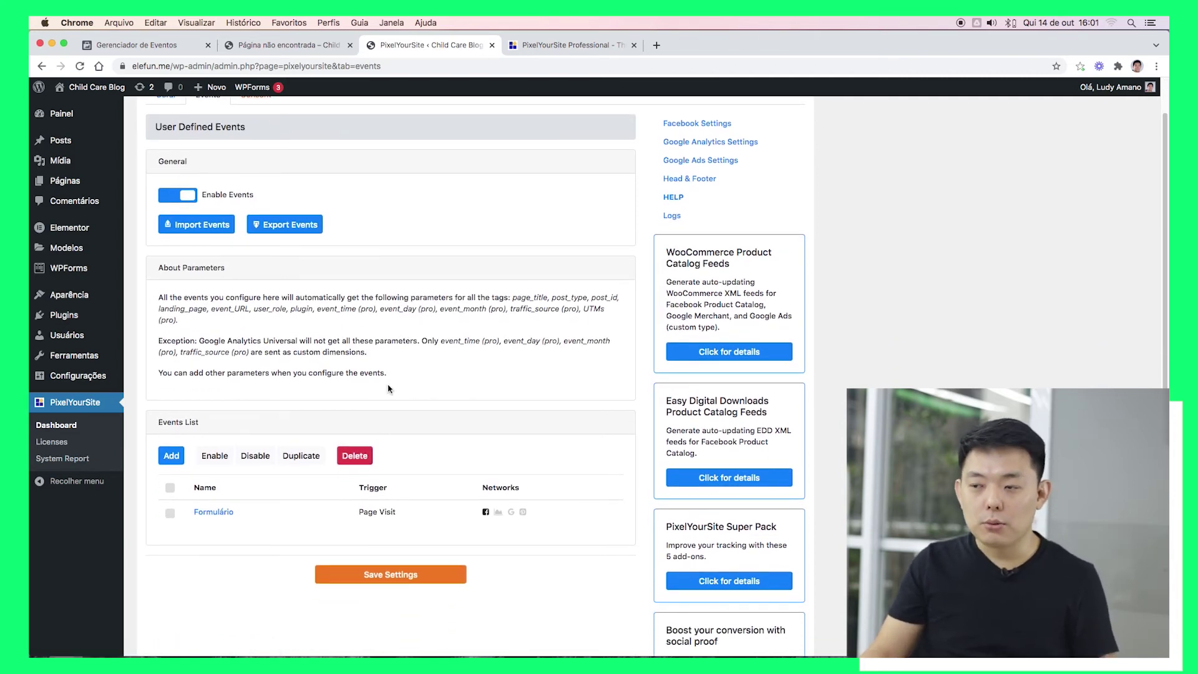
Load the Child Care Blog home page and locate the floating WhatsApp button near its footer to view its link
left_click(285, 49)
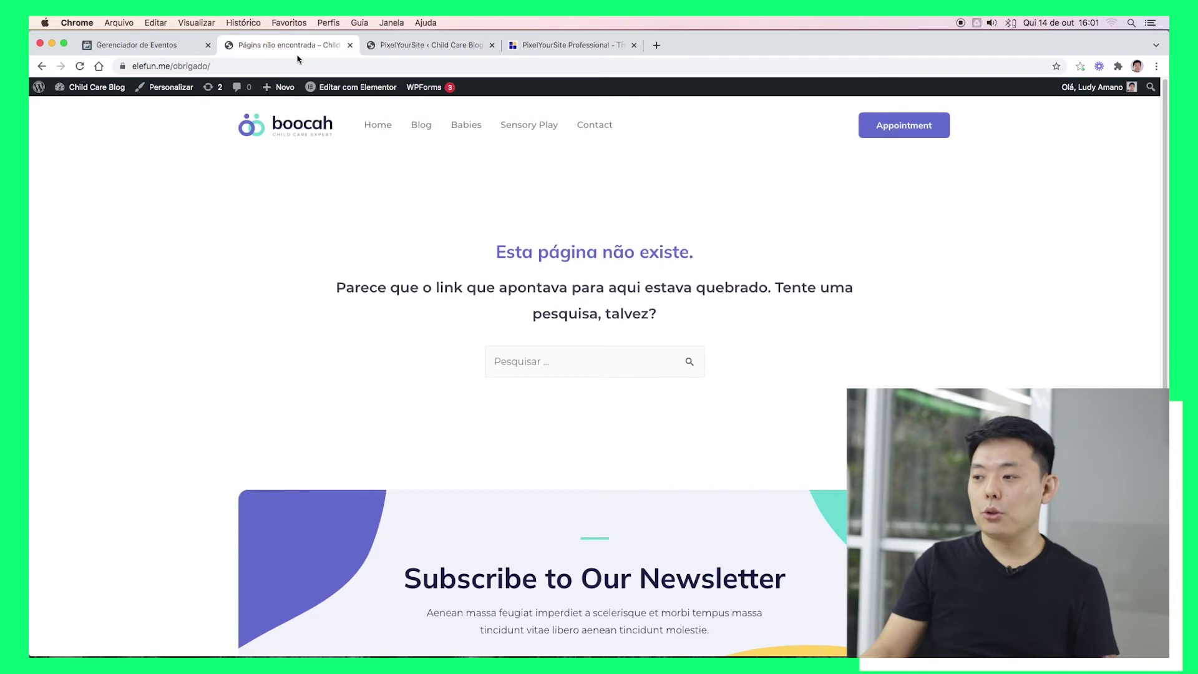
left_click(285, 125)
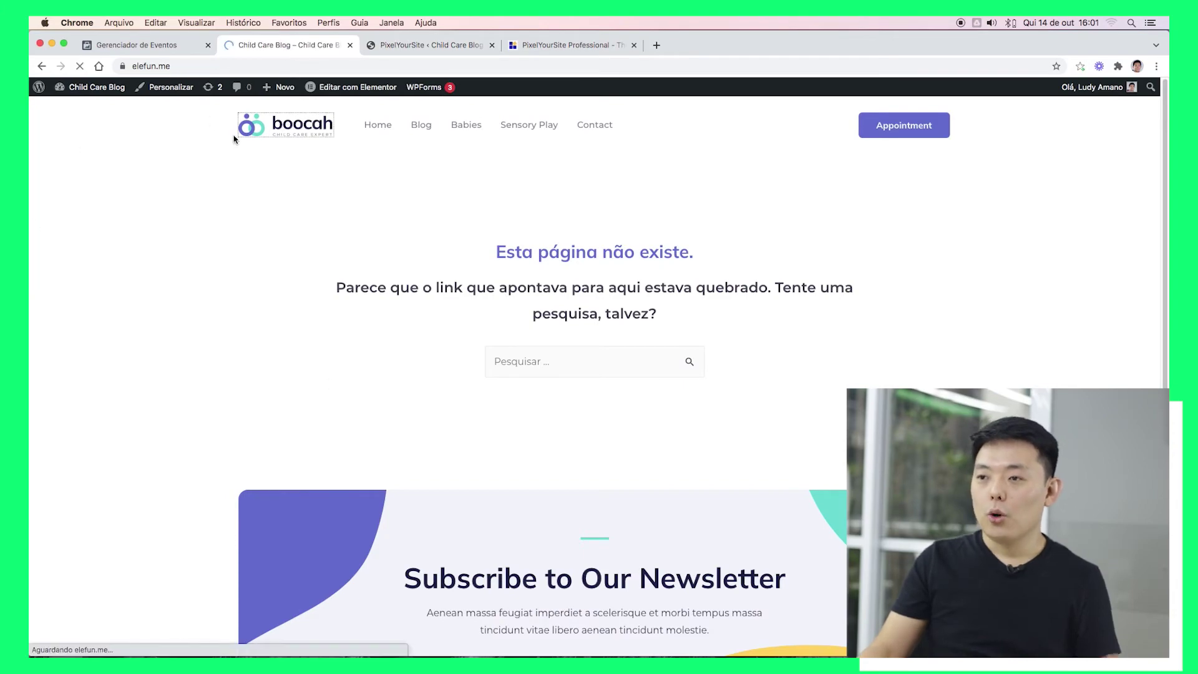
scroll(988, 342, "down", 20)
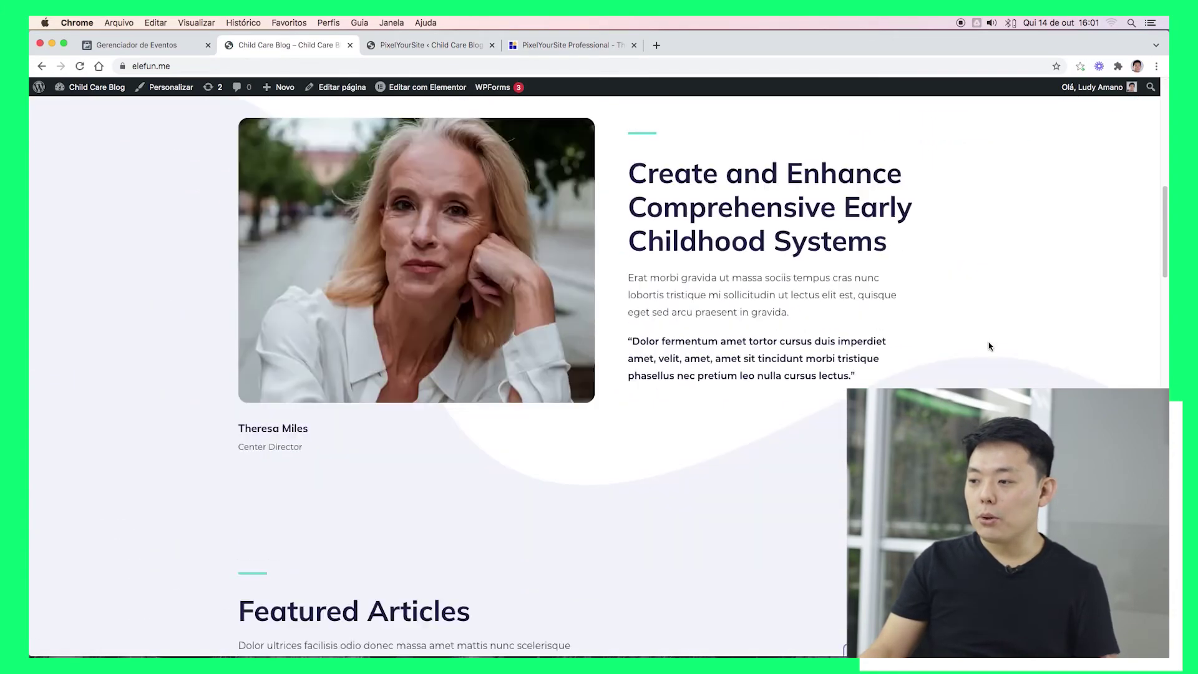
scroll(988, 348, "down", 15)
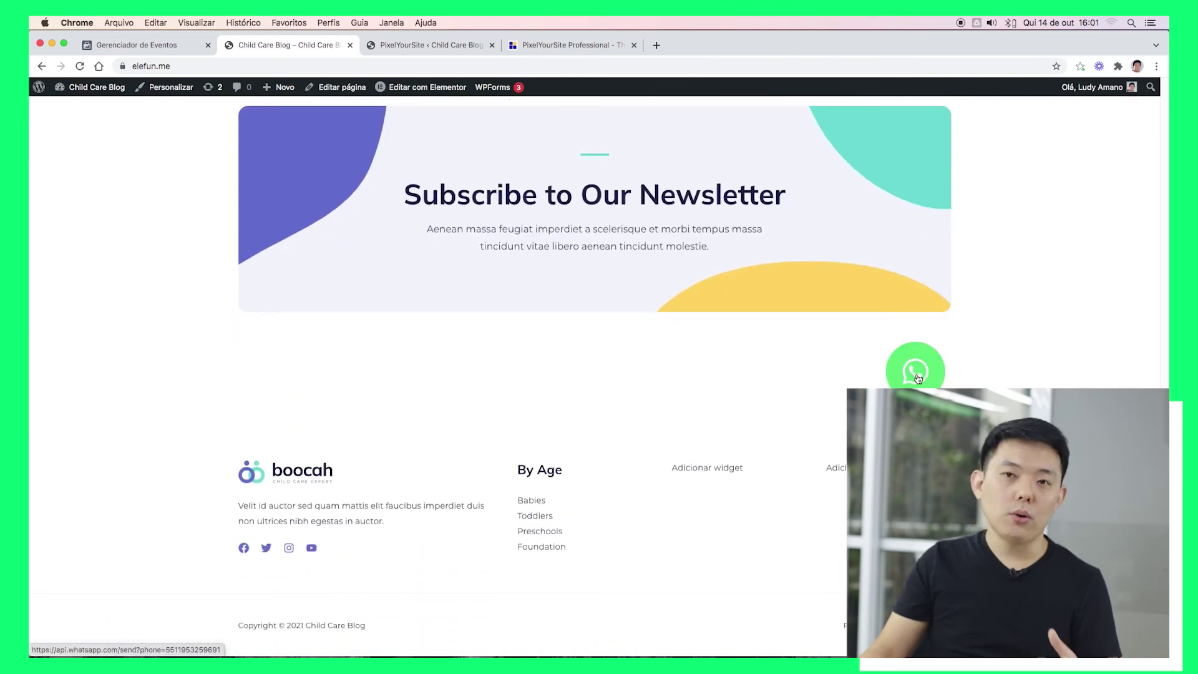
Return to the PixelYourSite Pro events list and add a new event named WhatsApp
left_click(431, 46)
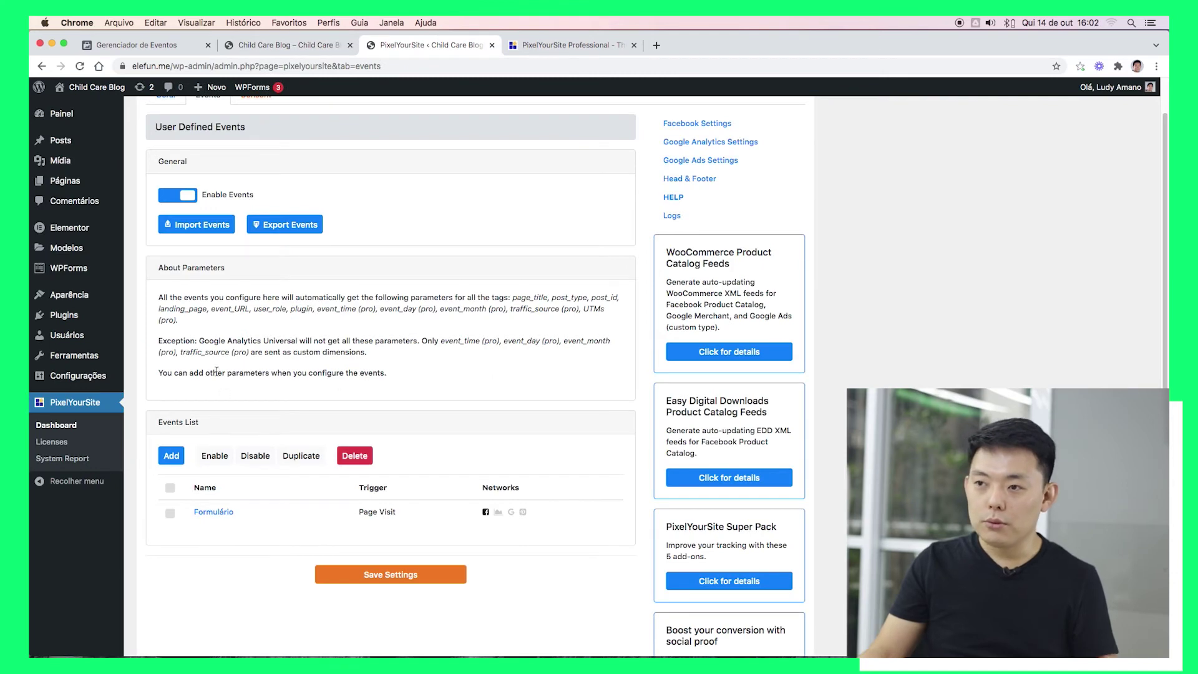
scroll(222, 393, "up", 2)
scroll(365, 476, "down", 1)
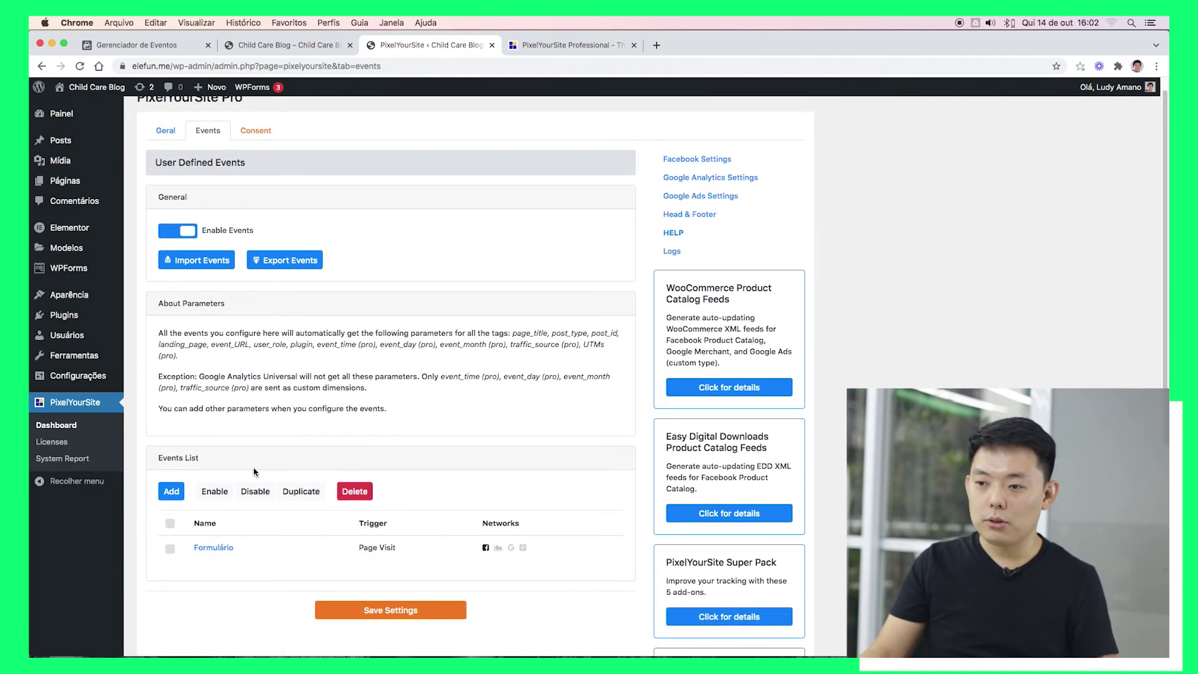
left_click(171, 493)
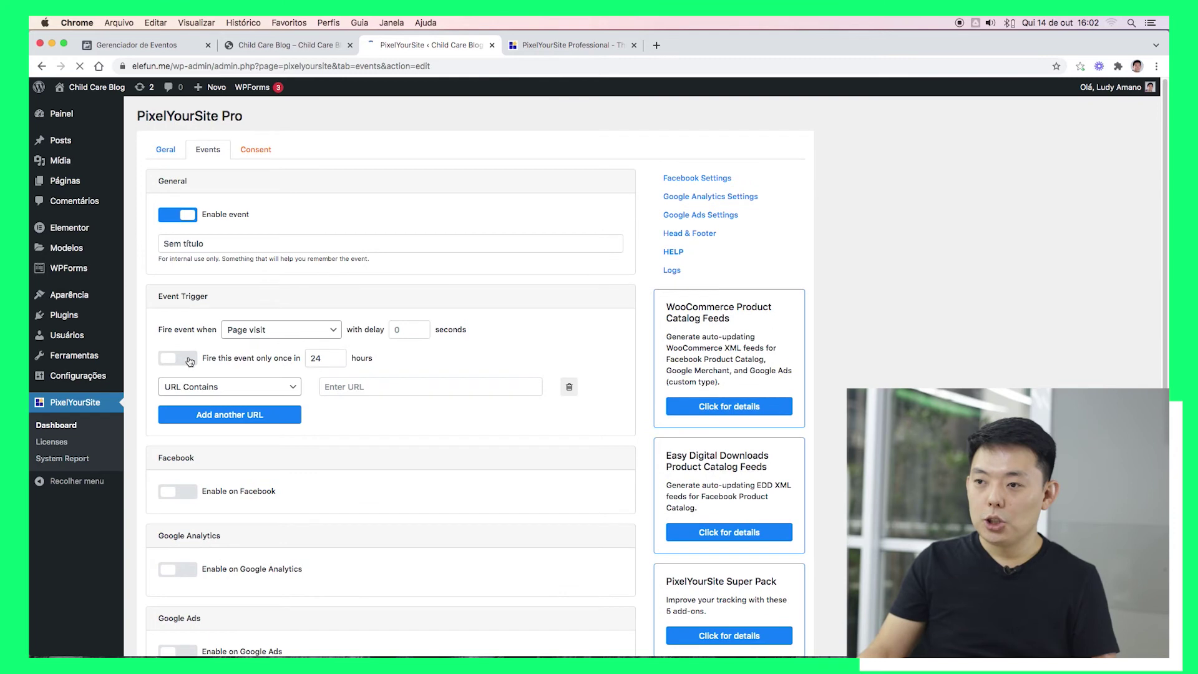
left_click_drag(205, 243, 108, 239)
type("WhatsApp")
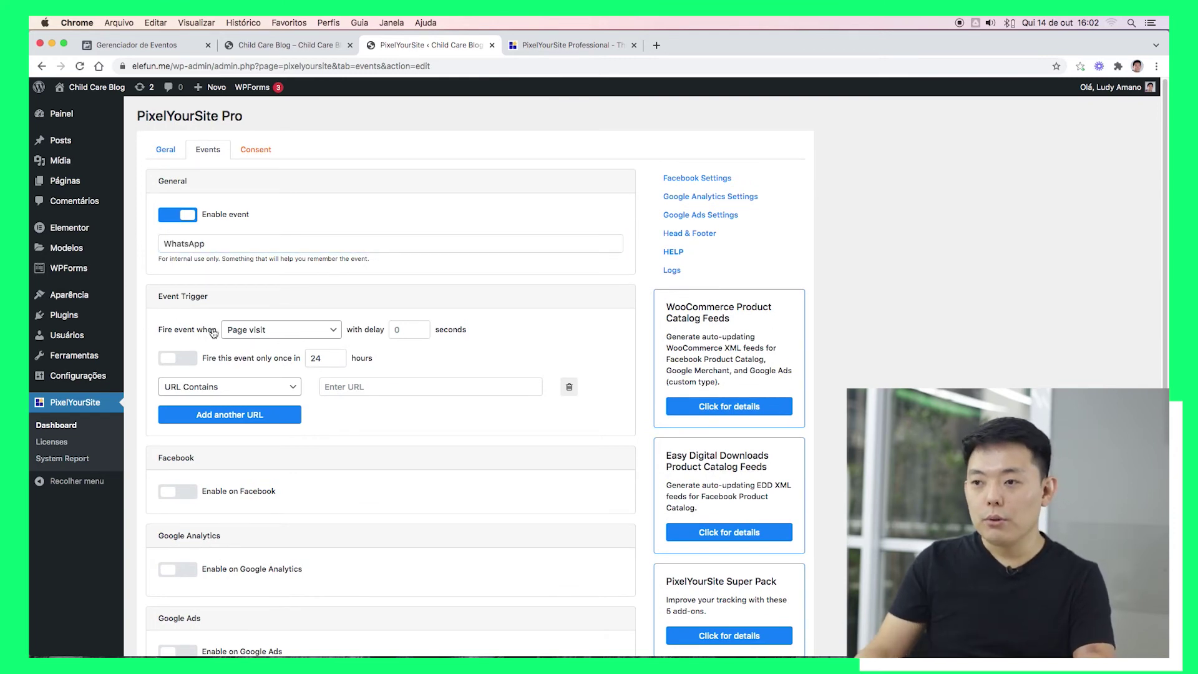
left_click(279, 335)
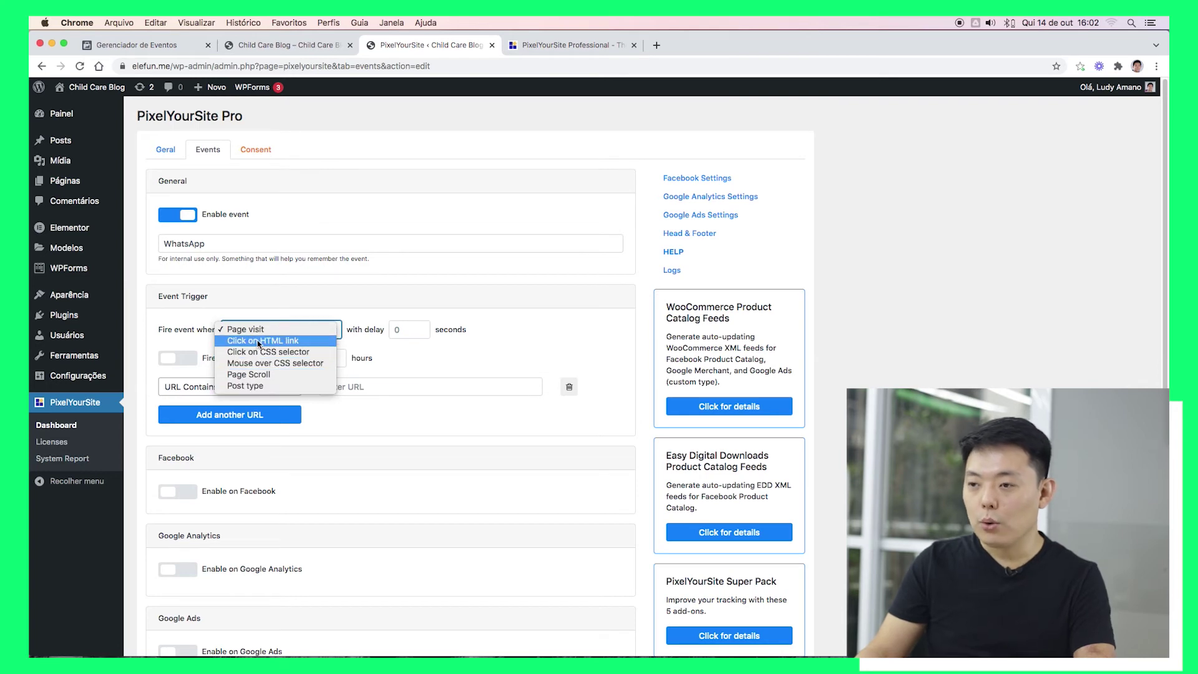
left_click(279, 341)
scroll(189, 385, "down", 1)
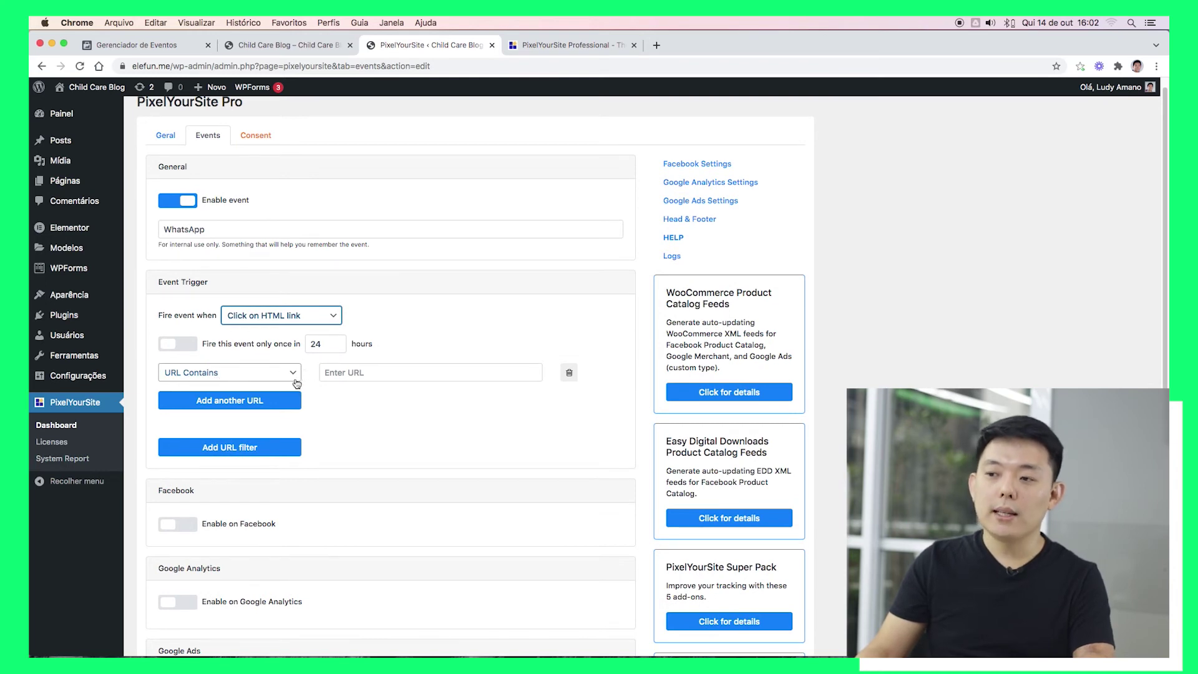
left_click(359, 373)
type("https://api.")
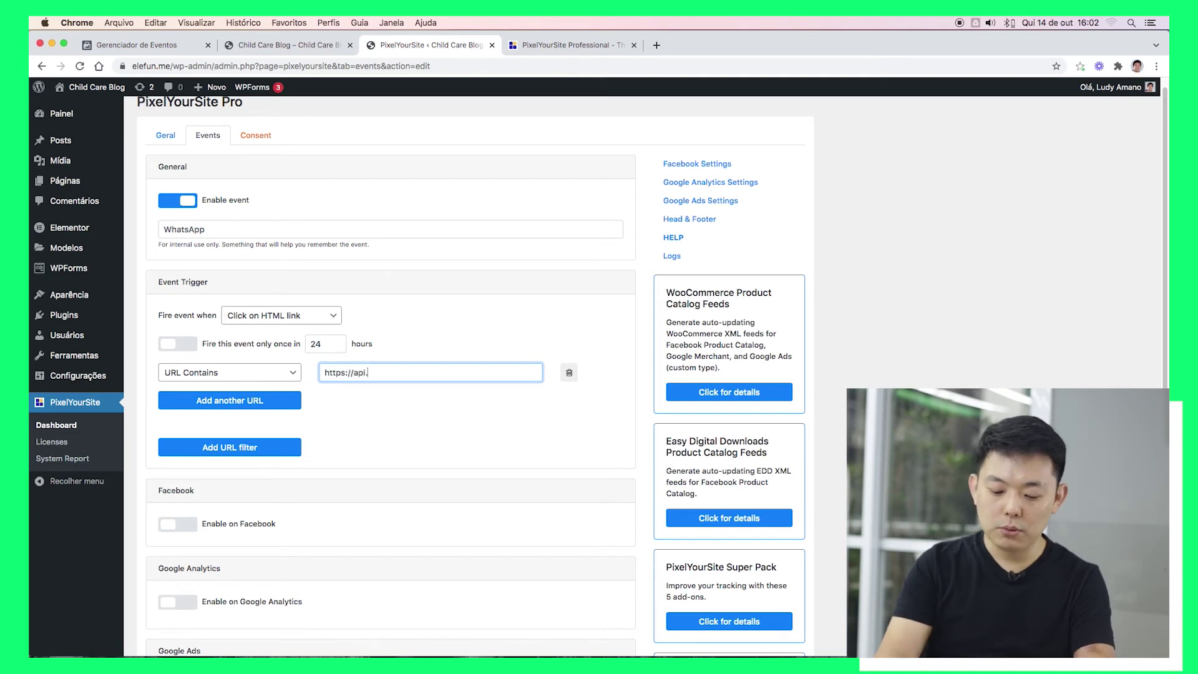
type("whatsapp.com")
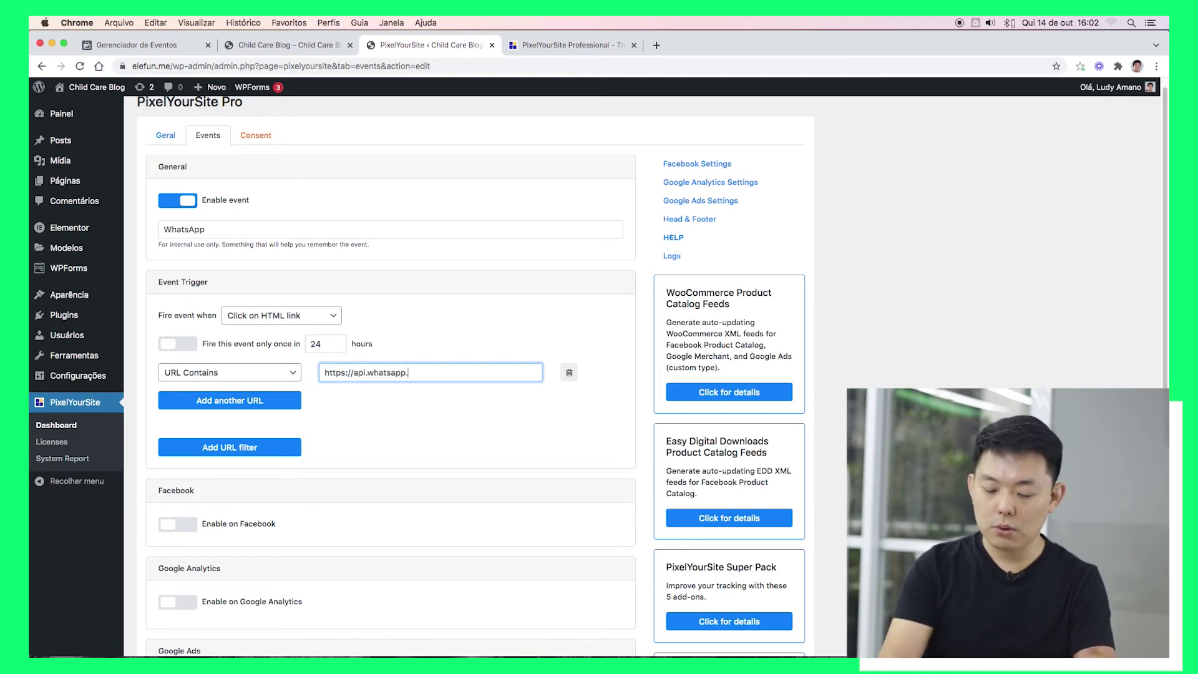
Follow the site's WhatsApp button and compare the base URL of its destination with the event's trigger URL
left_click(257, 47)
left_click(914, 373)
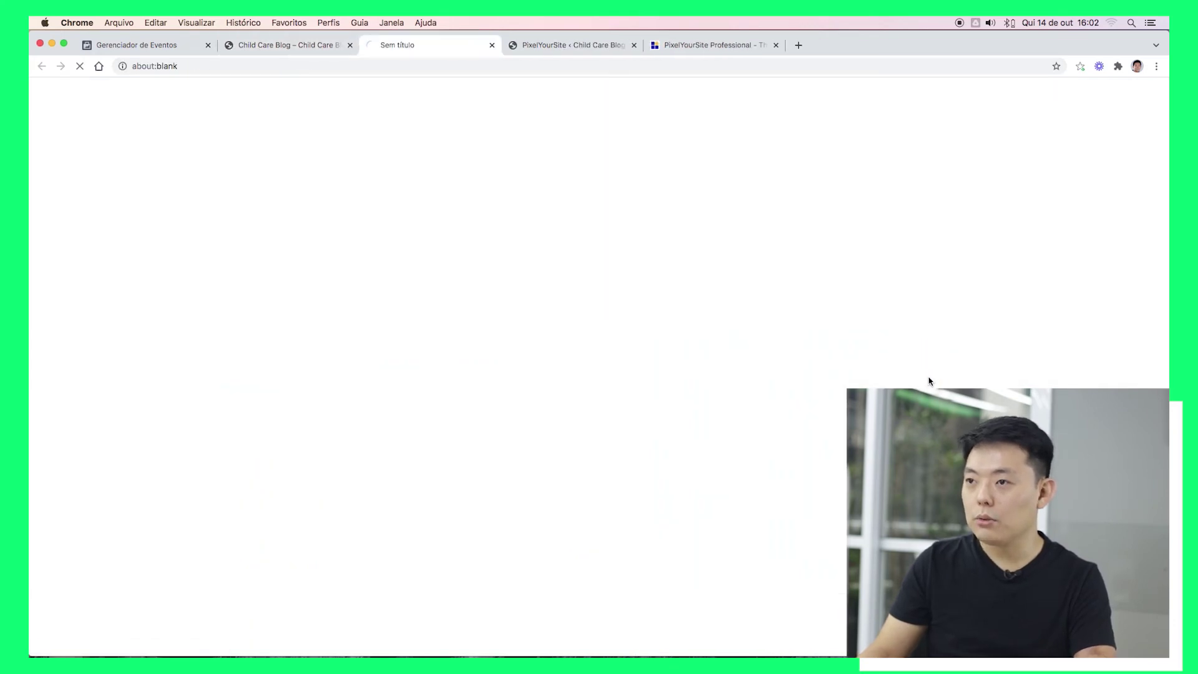
left_click(150, 66)
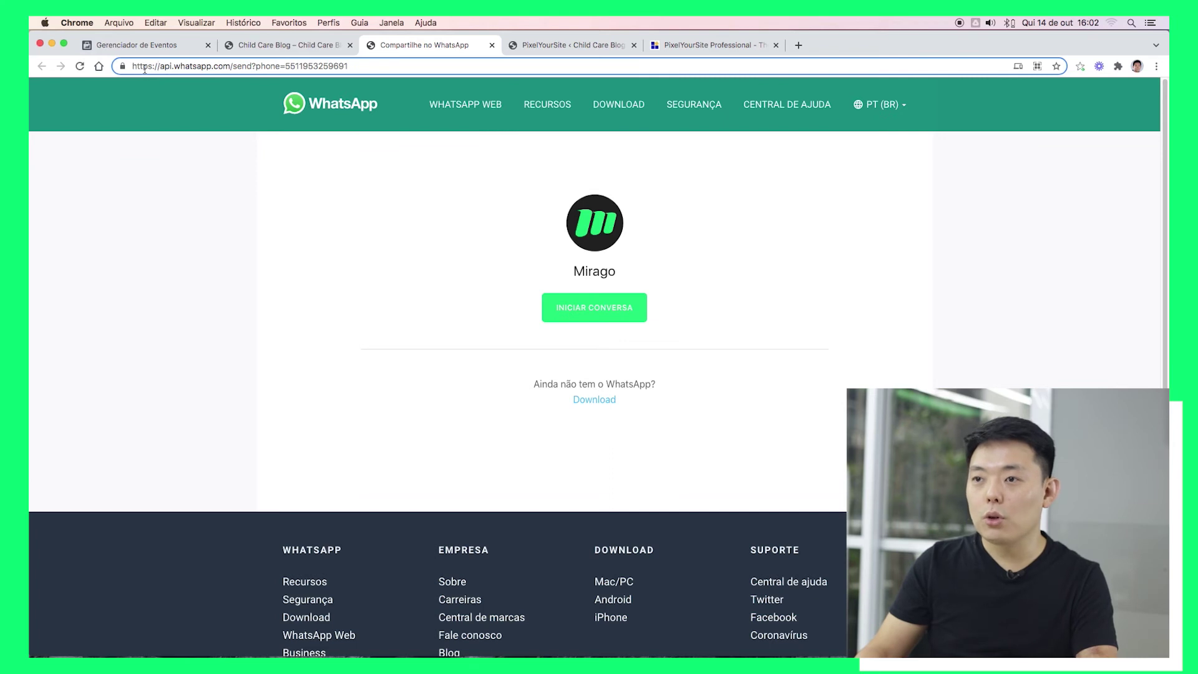
left_click_drag(152, 70, 234, 64)
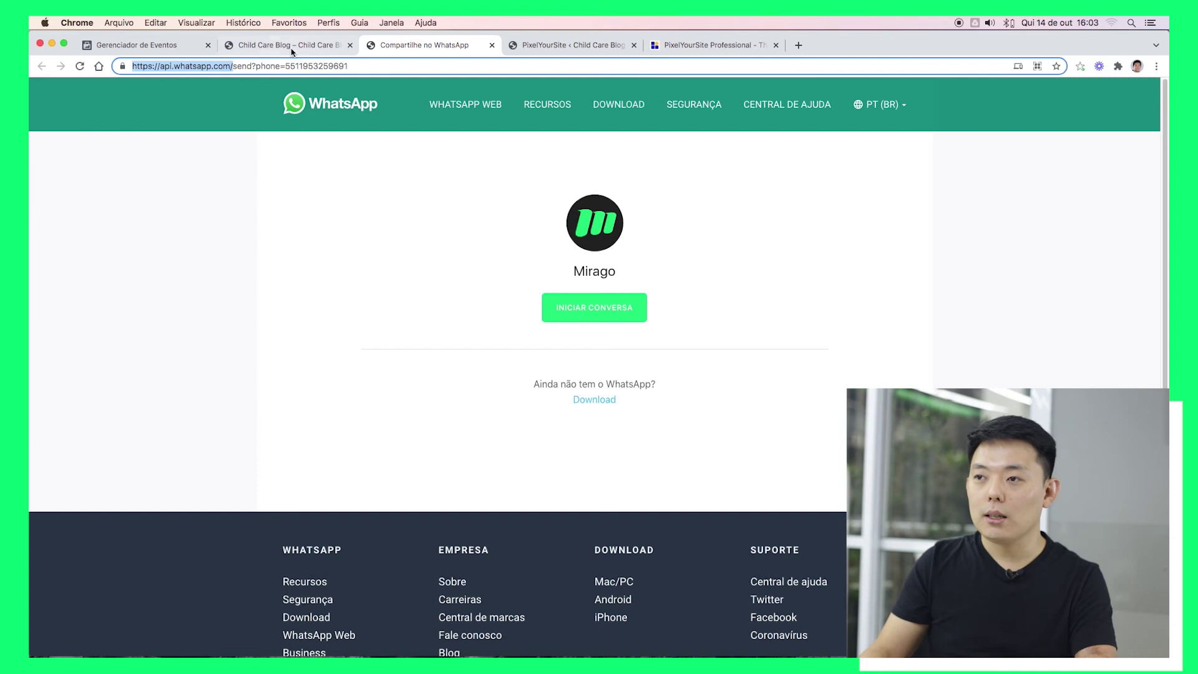
left_click(561, 46)
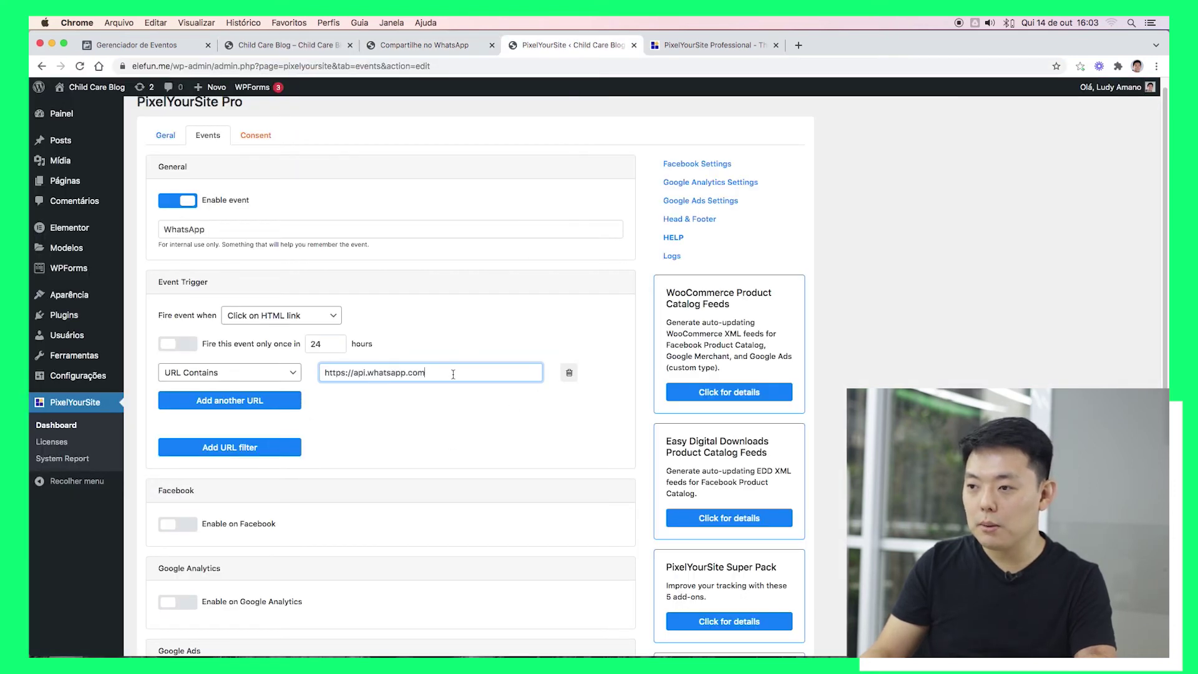
left_click(478, 408)
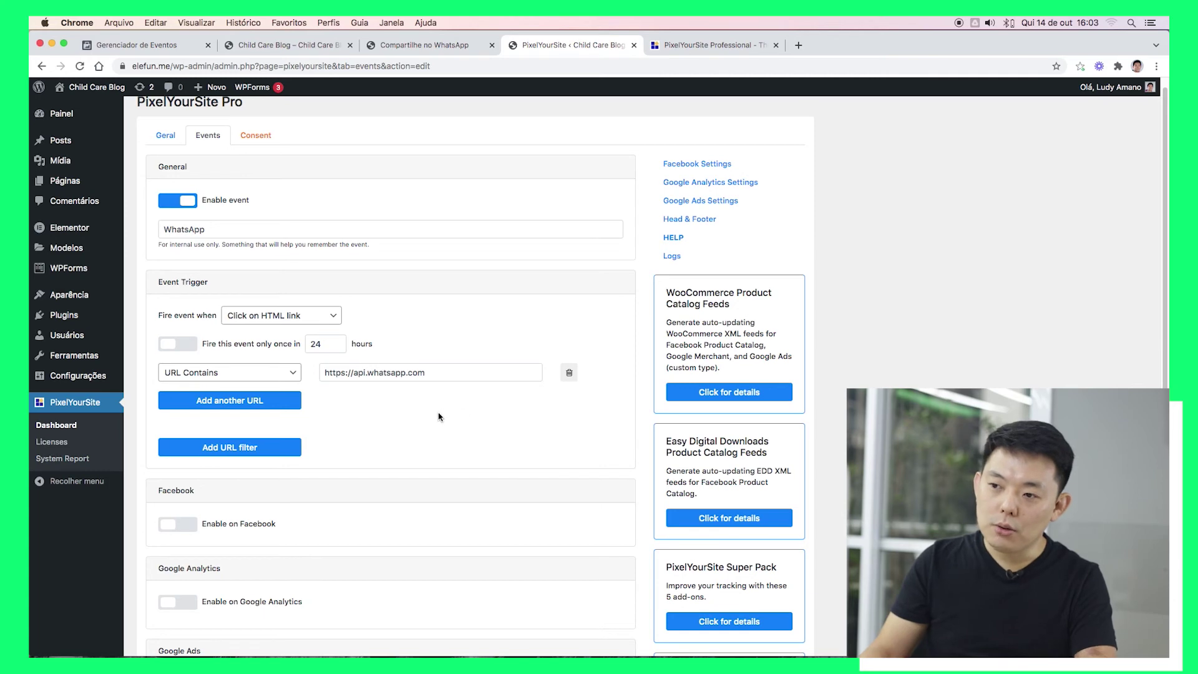
Enable the WhatsApp event on Facebook and set its event type to Contact
scroll(235, 378, "down", 3)
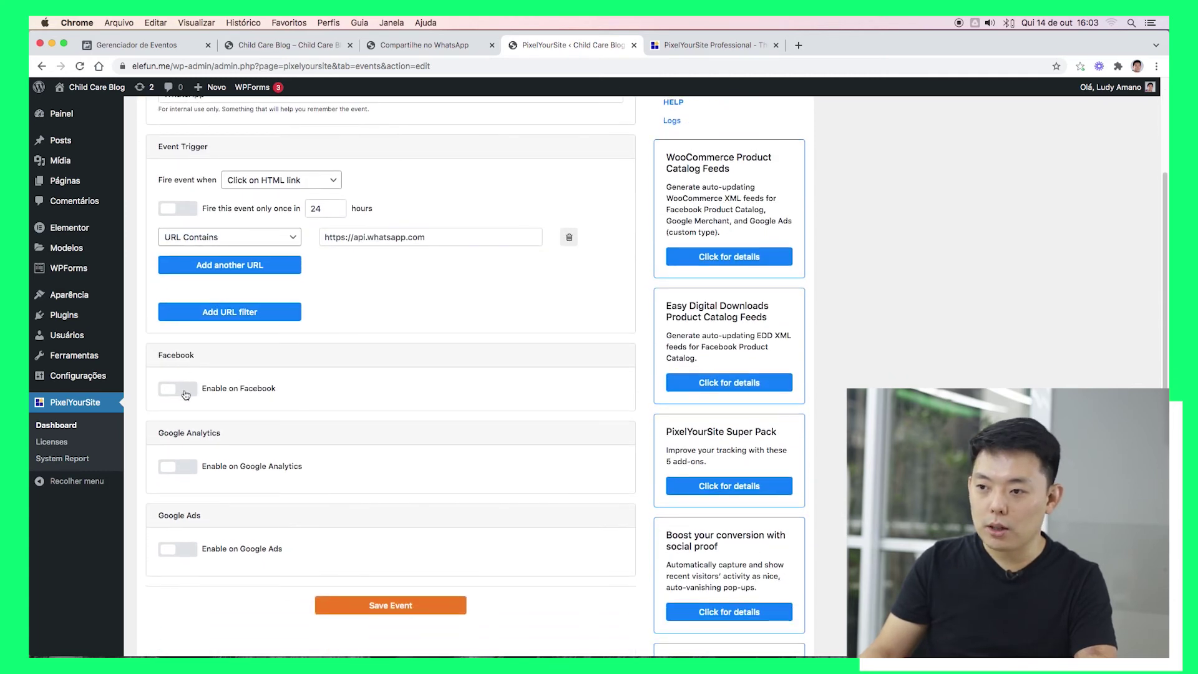
left_click(188, 393)
scroll(166, 397, "down", 1)
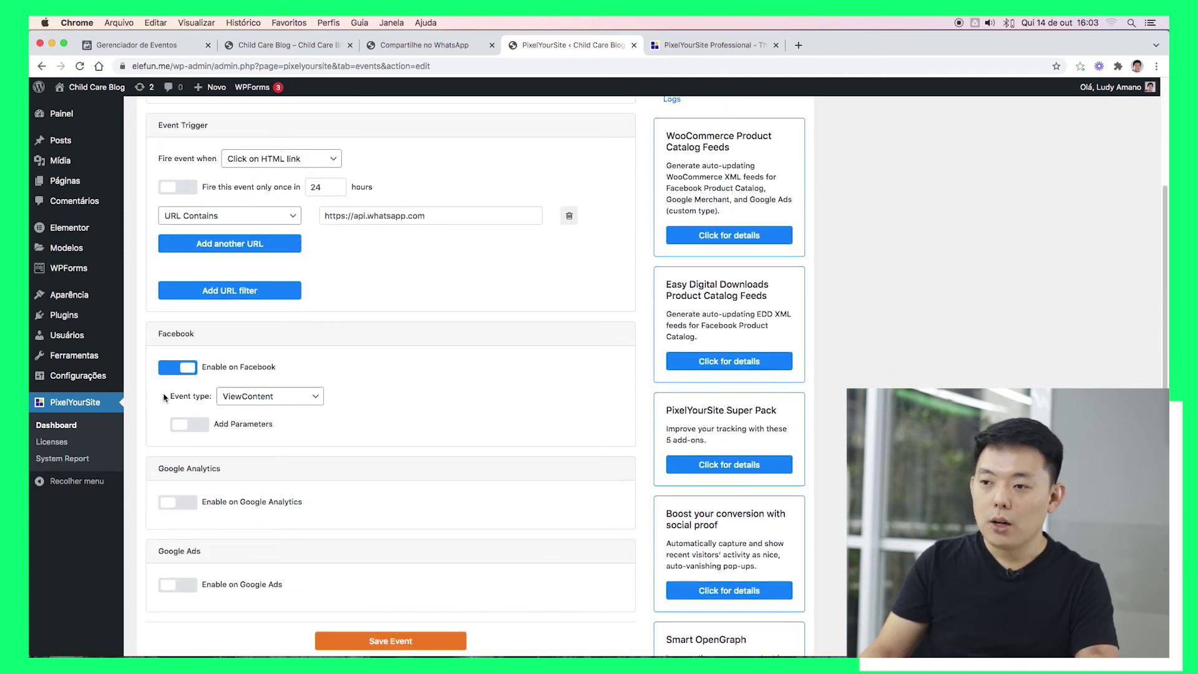
left_click(222, 397)
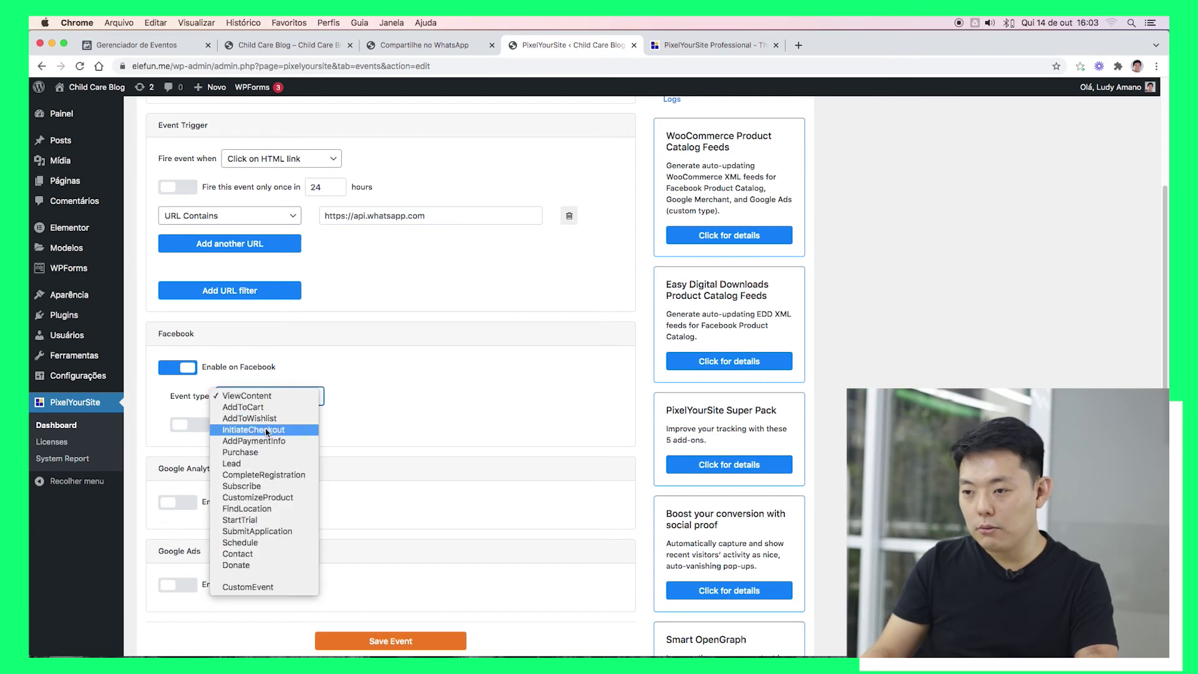
left_click(278, 554)
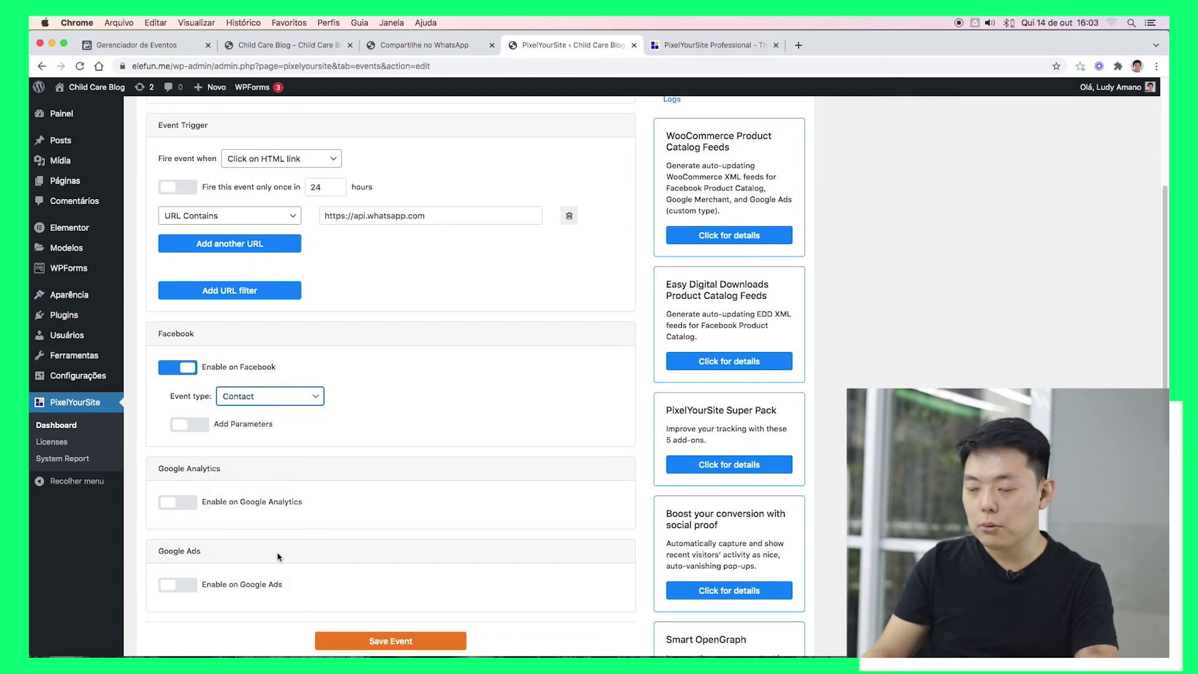
scroll(287, 432, "down", 1)
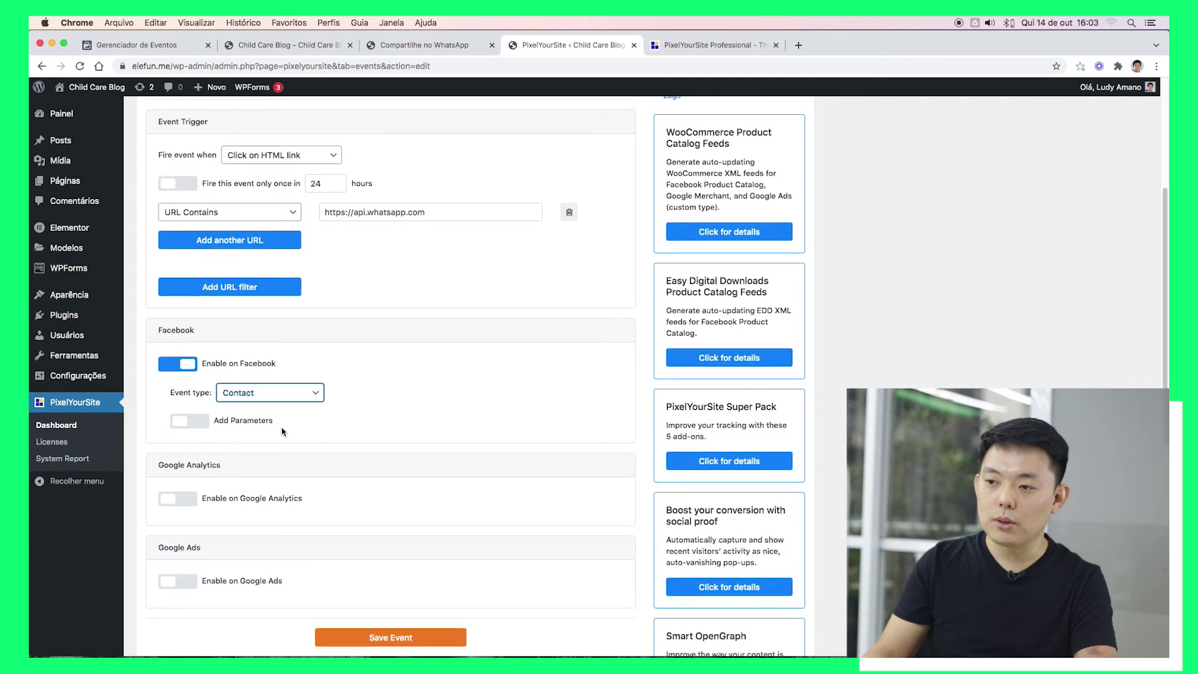
left_click(260, 385)
left_click(362, 383)
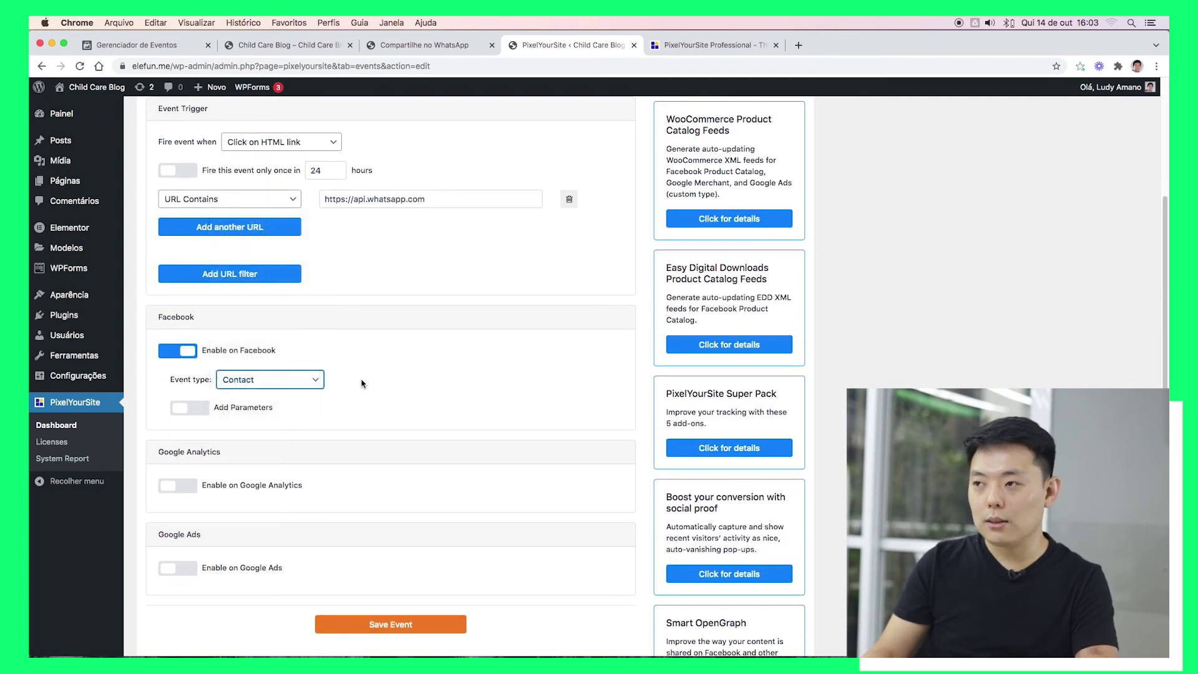
Search Google in a new browser tab for "facebook eventos padrao"
left_click(799, 46)
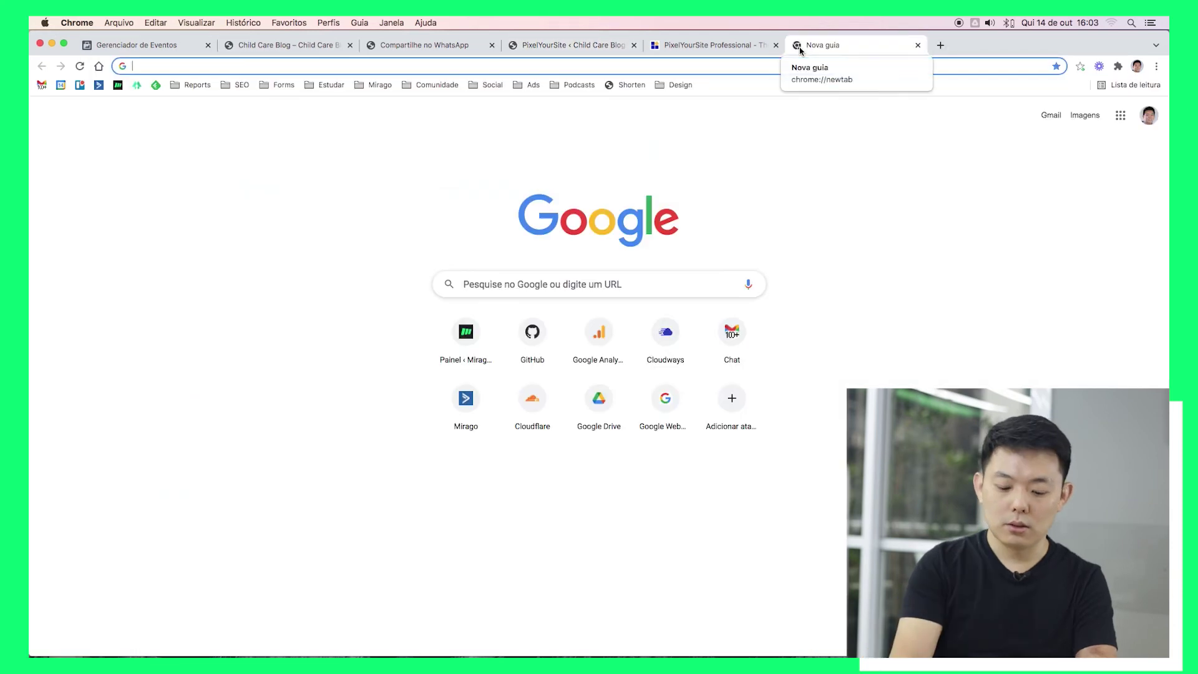
type("facebook ev")
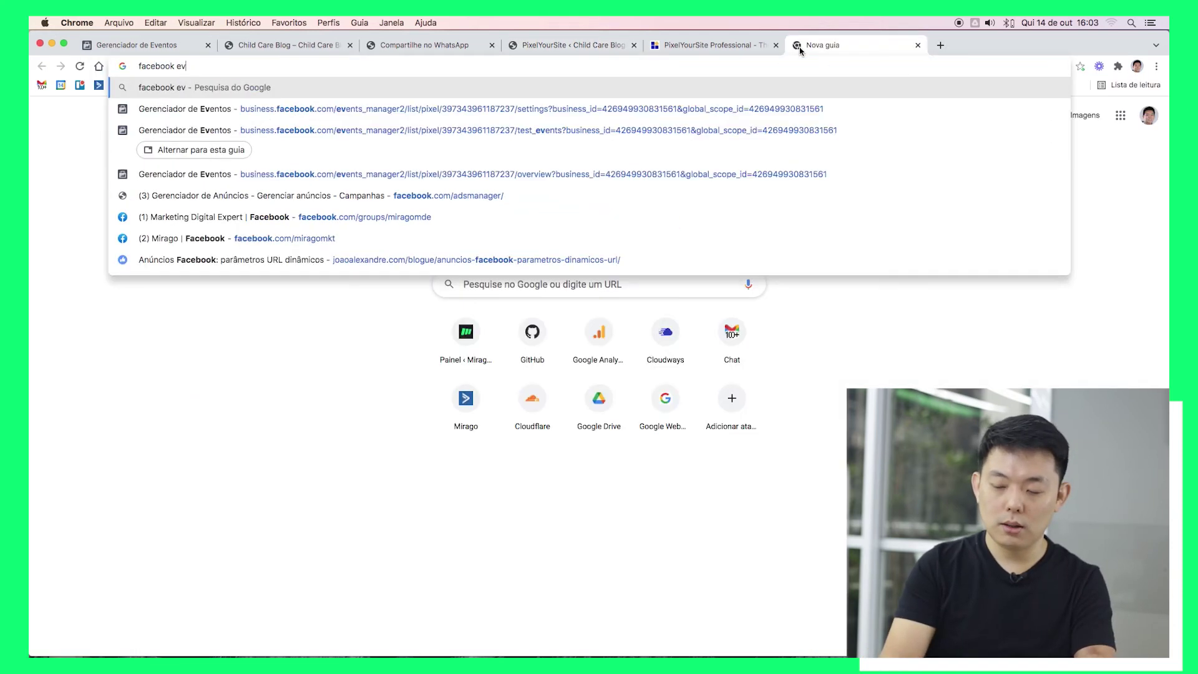
type("entos")
key("Return")
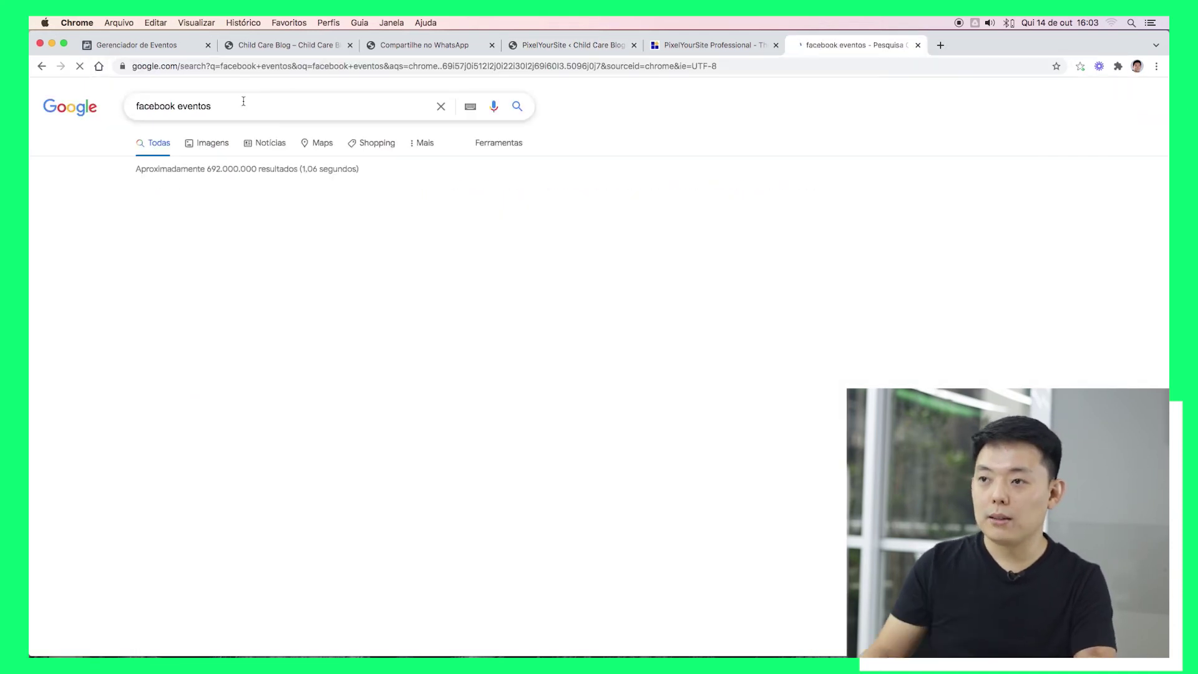
left_click(251, 104)
type("padrao")
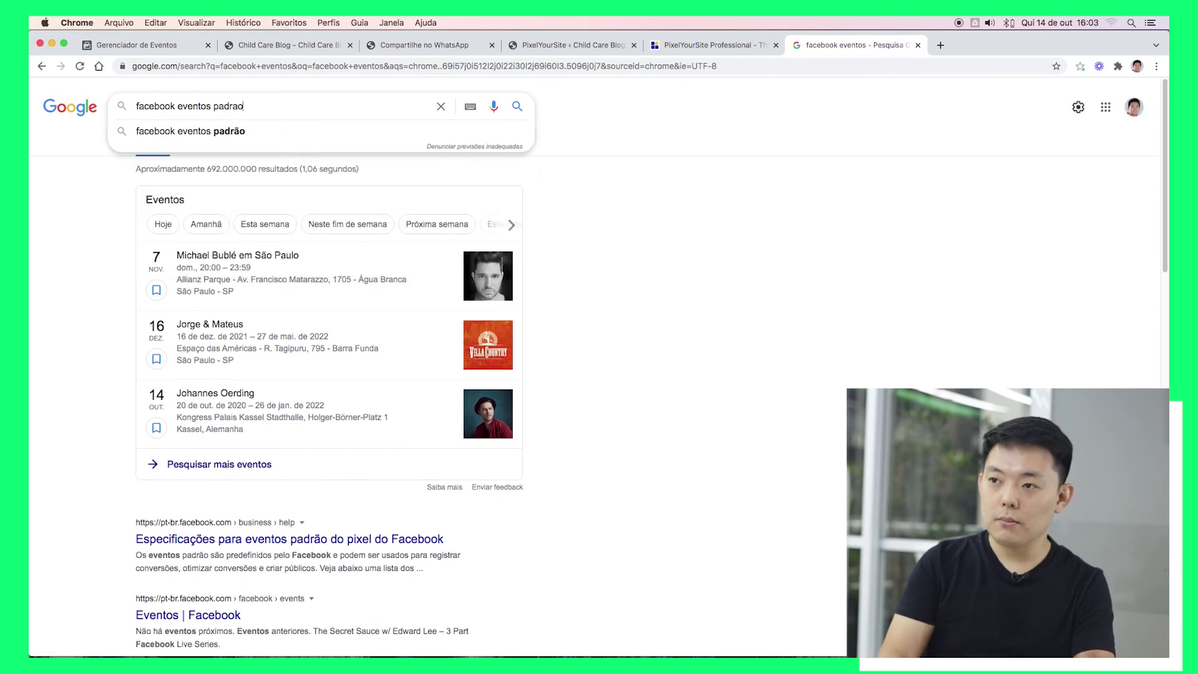
key("Return")
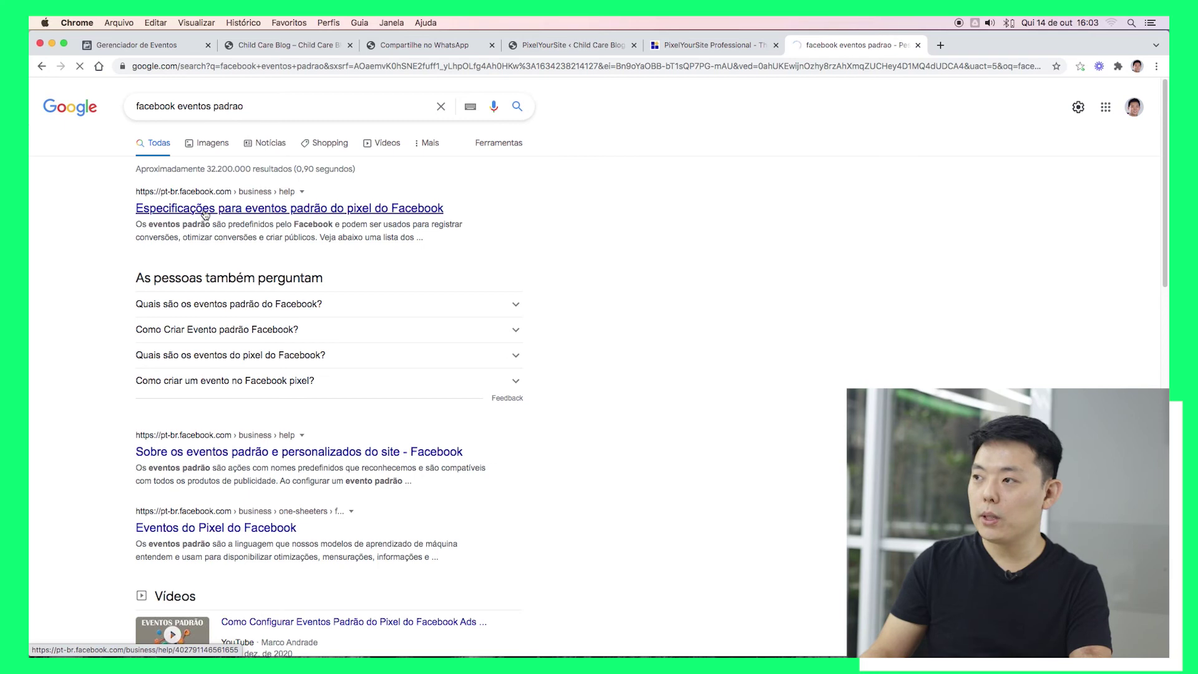
Examine the Contact and Donate event codes in Facebook's table of standard pixel event specifications
scroll(640, 213, "down", 6)
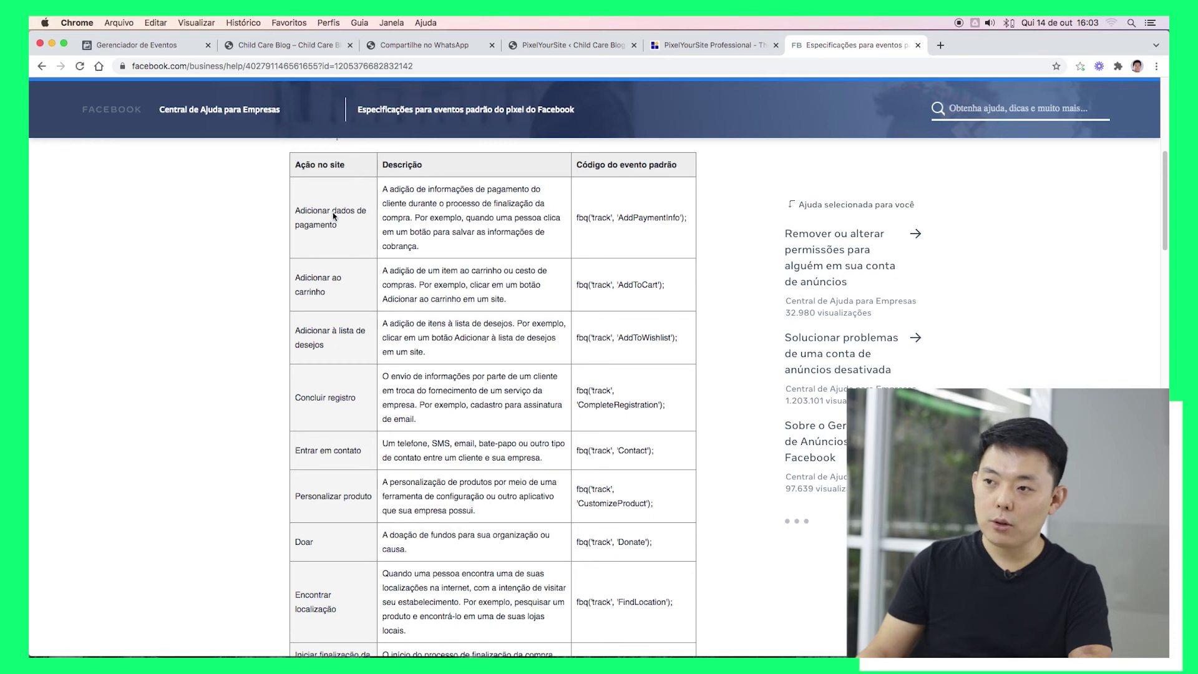
left_click_drag(619, 450, 648, 450)
left_click_drag(618, 541, 686, 556)
scroll(610, 534, "down", 2)
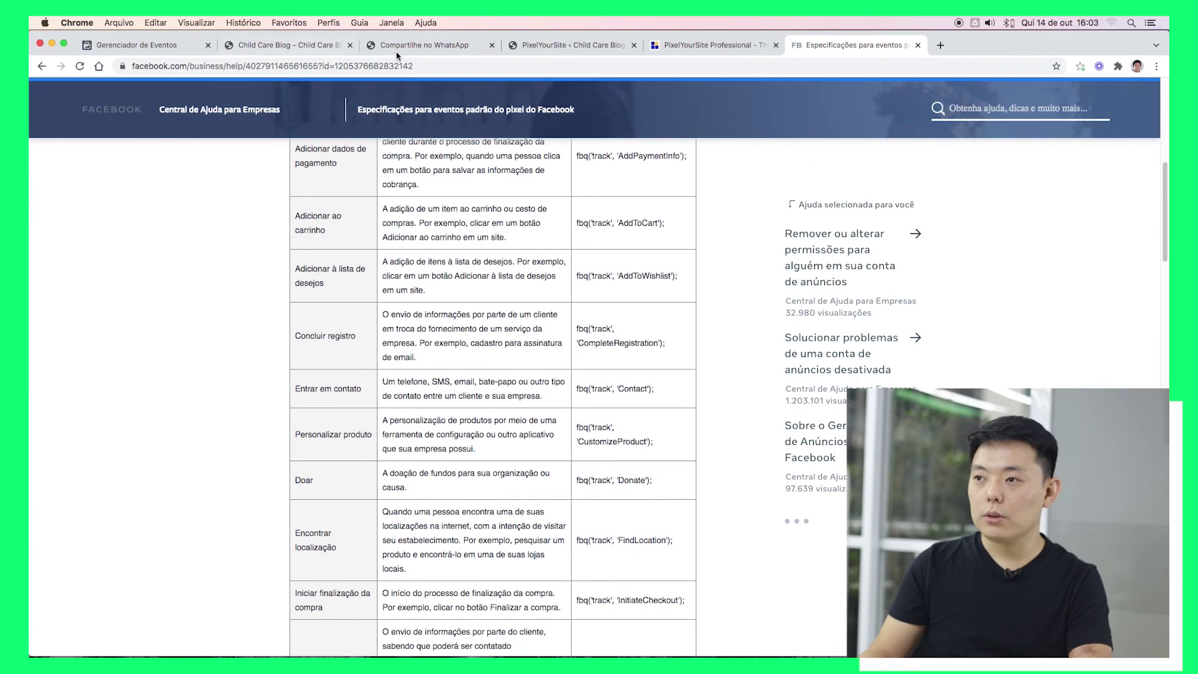
Return to the WhatsApp event in PixelYourSite and review its available Facebook event types, keeping Contact
left_click(430, 47)
left_click(585, 48)
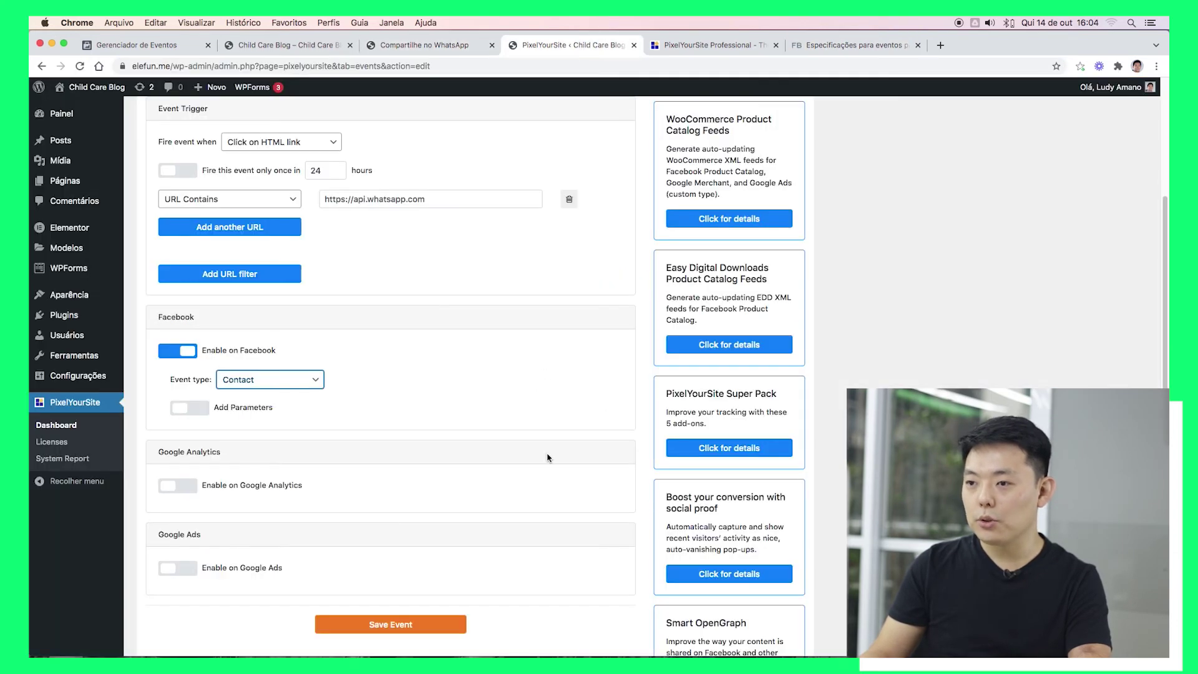
left_click(287, 392)
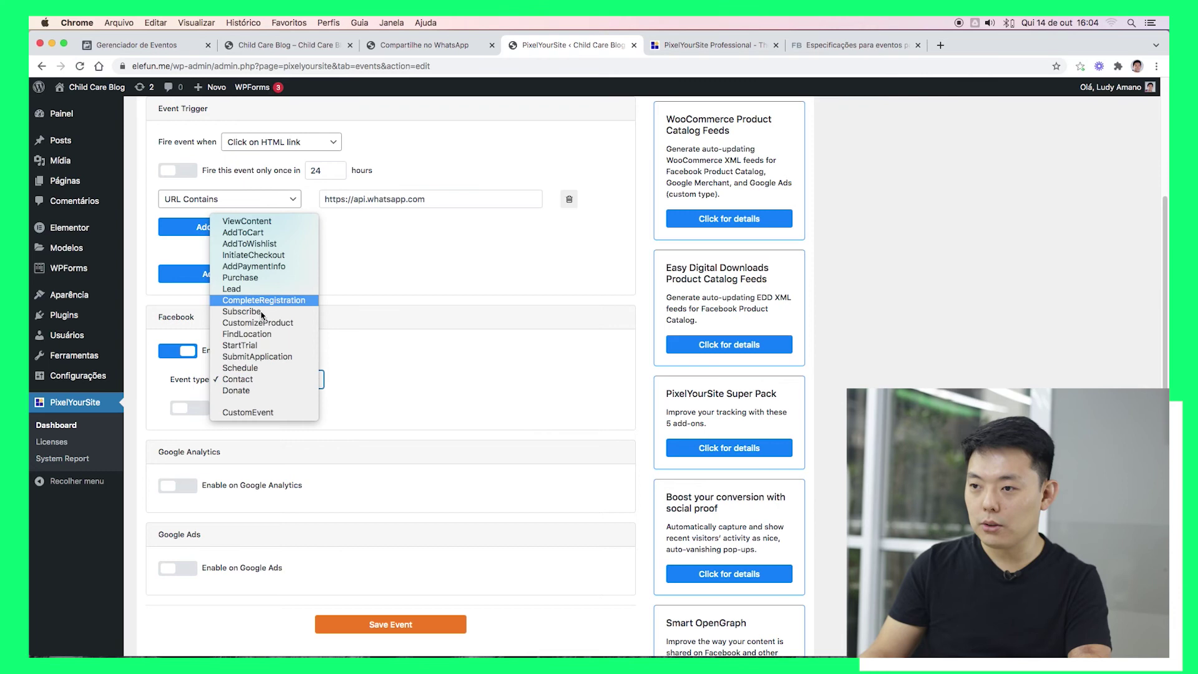
left_click(322, 386)
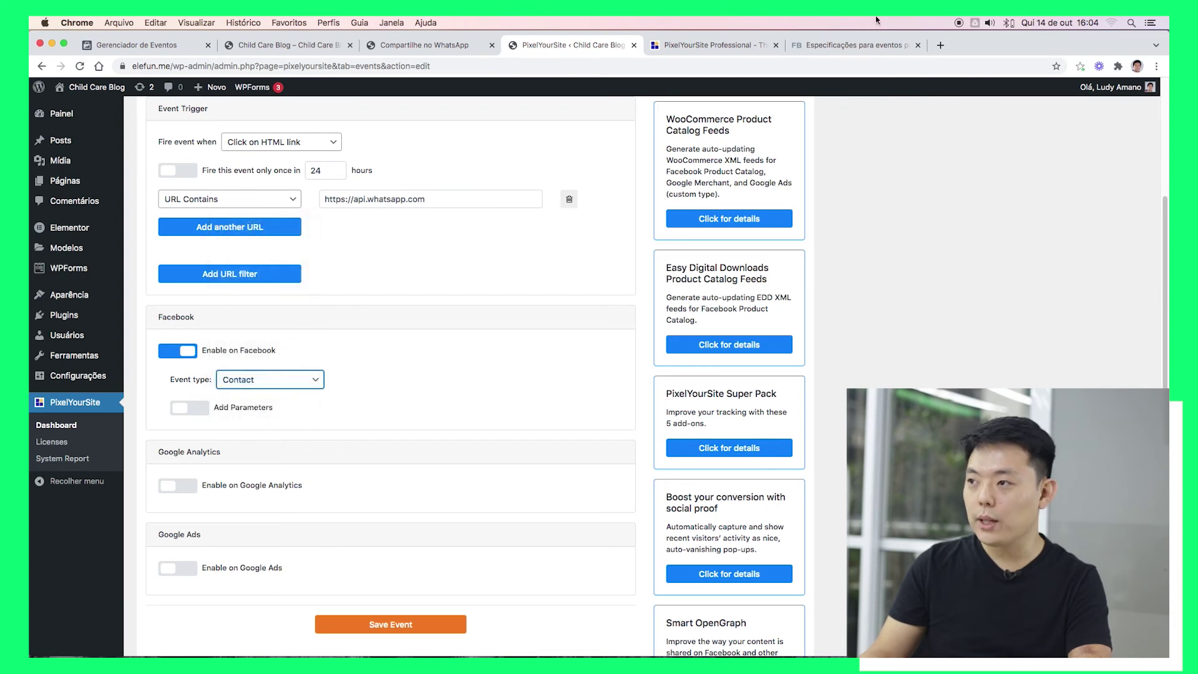
Examine the description and code of the Contact event in Facebook's standard events table, and return to the WhatsApp event's settings
left_click(855, 44)
scroll(618, 418, "up", 1)
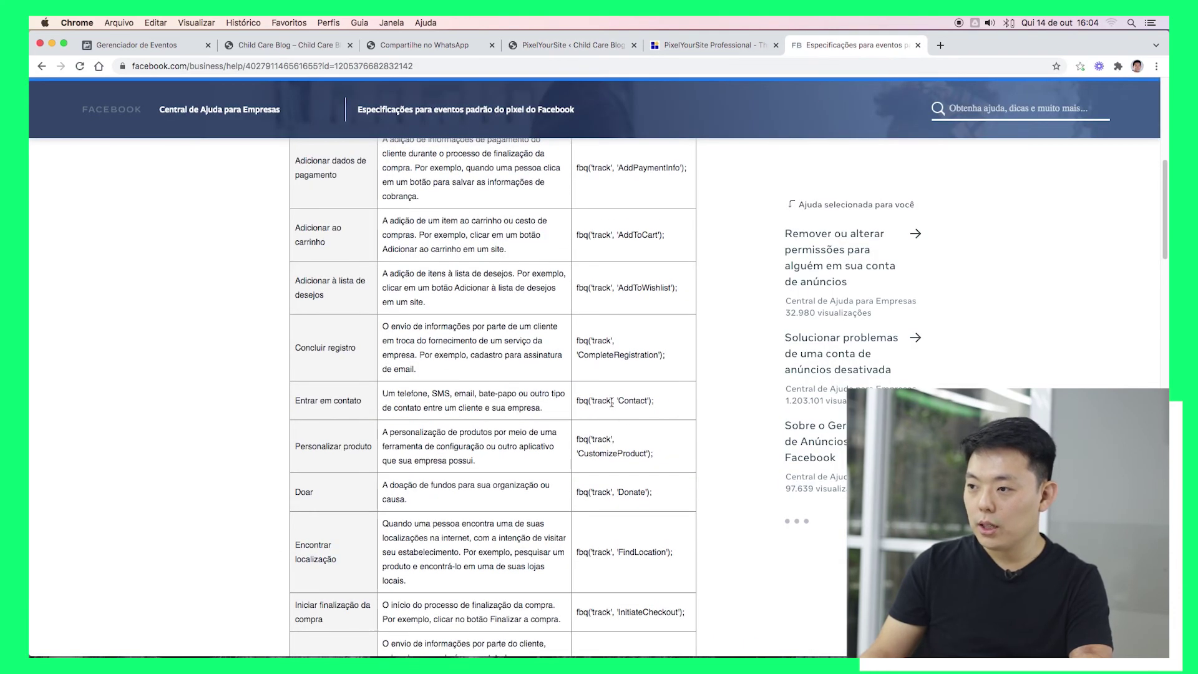
double_click(624, 400)
left_click_drag(293, 407, 513, 398)
double_click(442, 395)
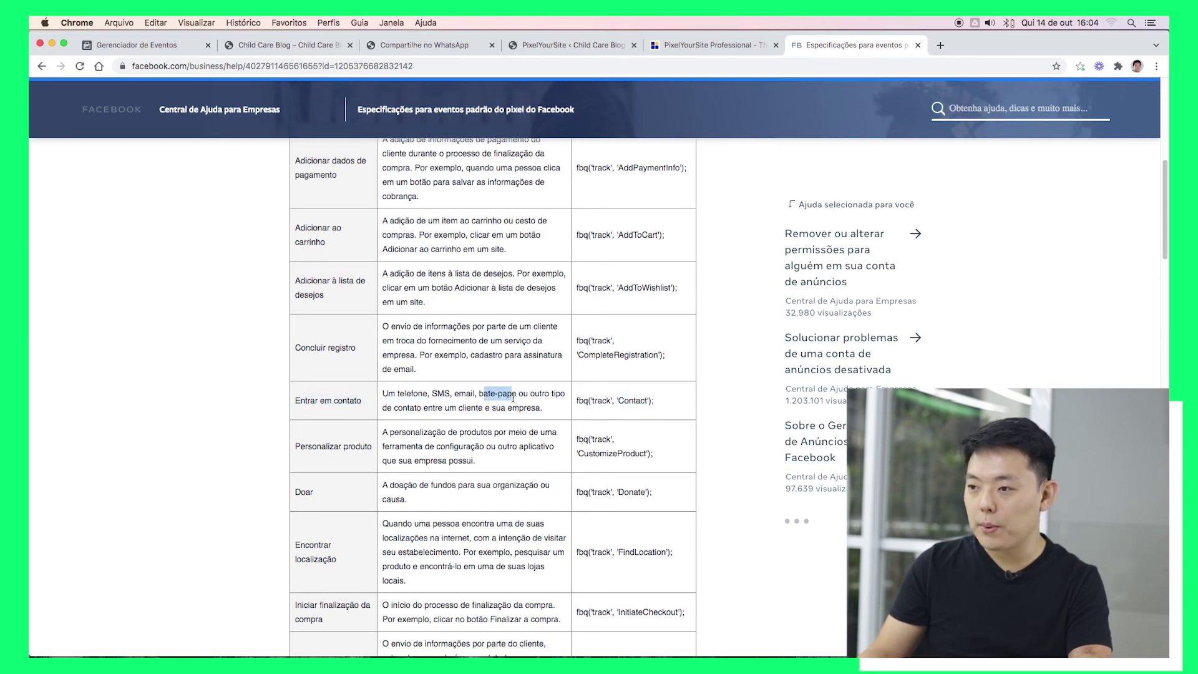
left_click_drag(435, 408, 454, 408)
left_click(464, 410)
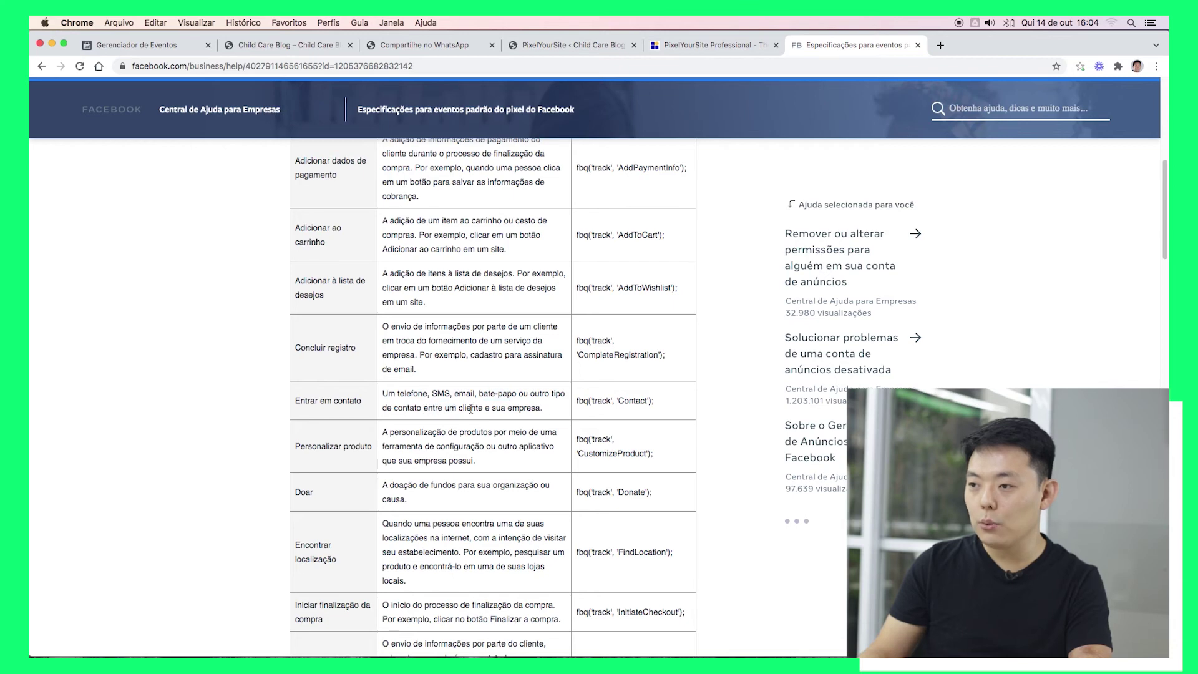
triple_click(523, 409)
left_click(284, 45)
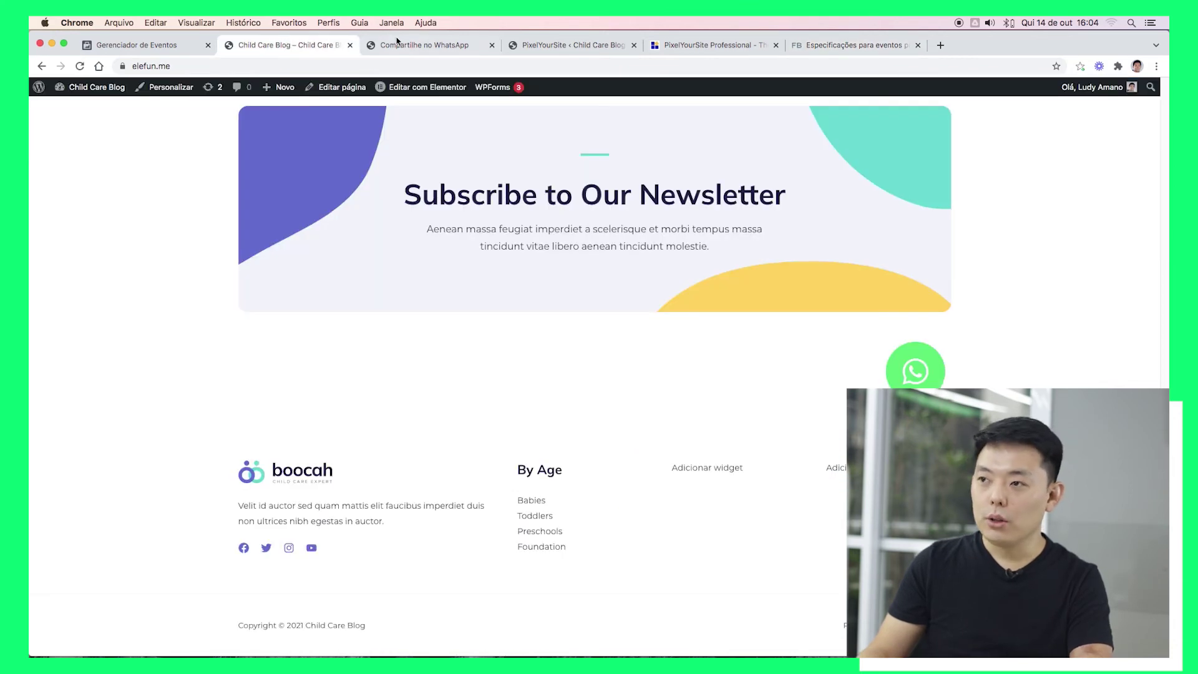
left_click(593, 49)
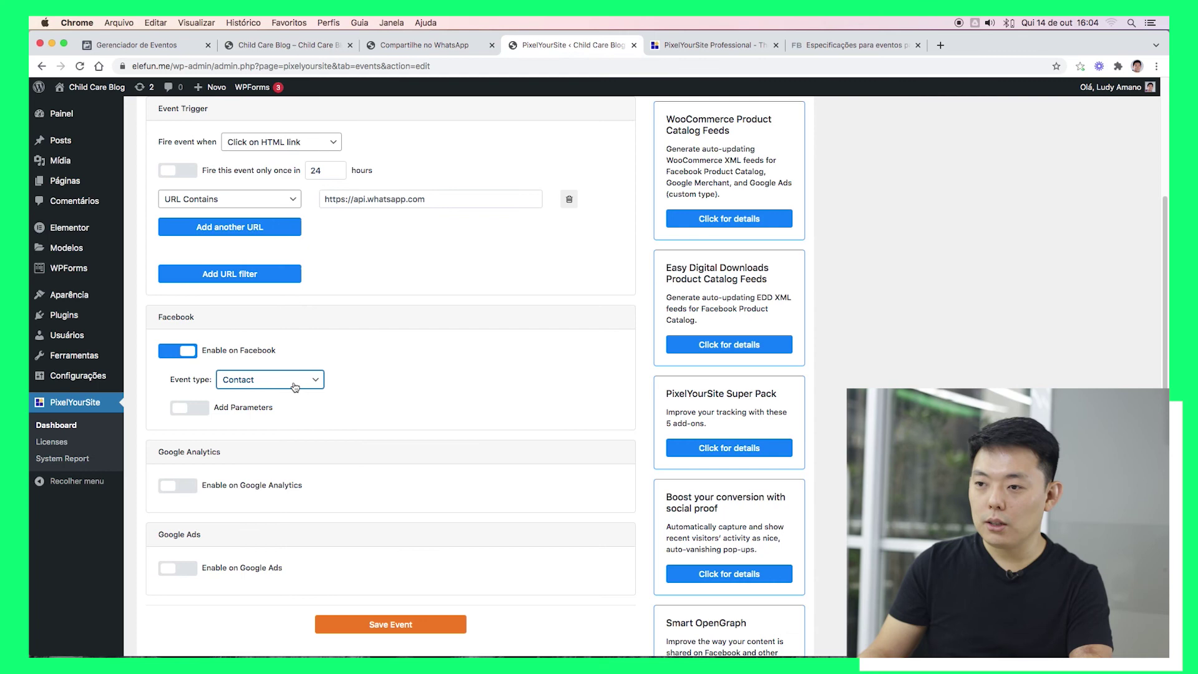
left_click(198, 409)
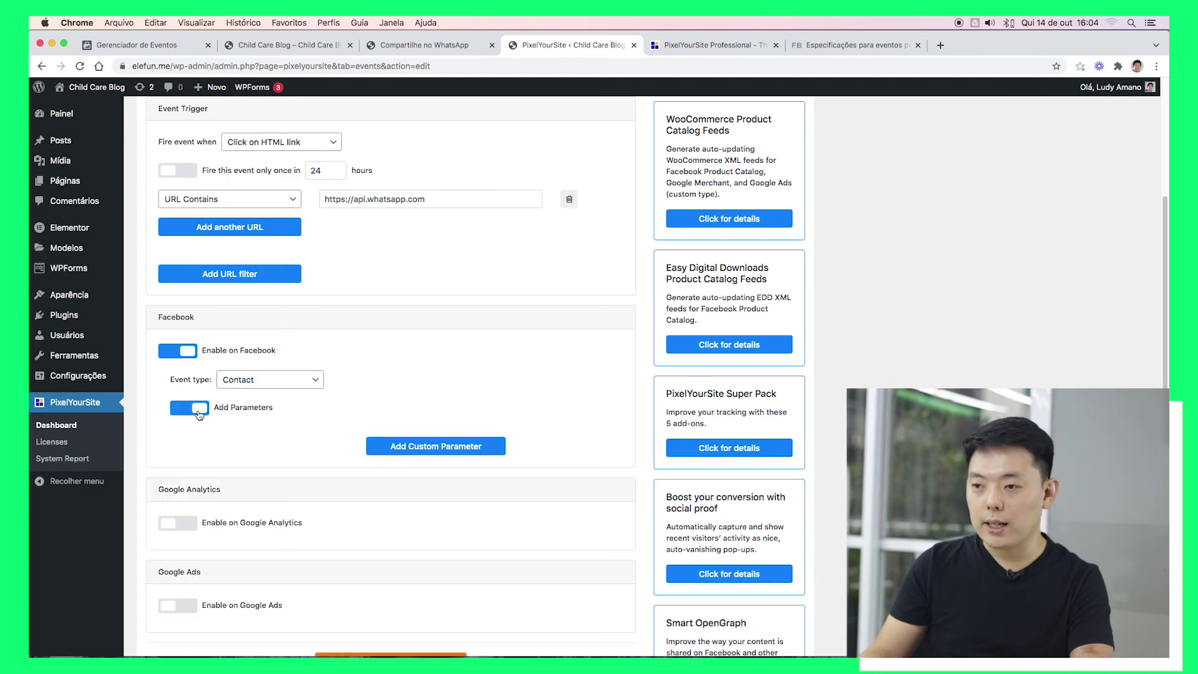
left_click(420, 447)
scroll(538, 356, "down", 1)
scroll(538, 356, "down", 4)
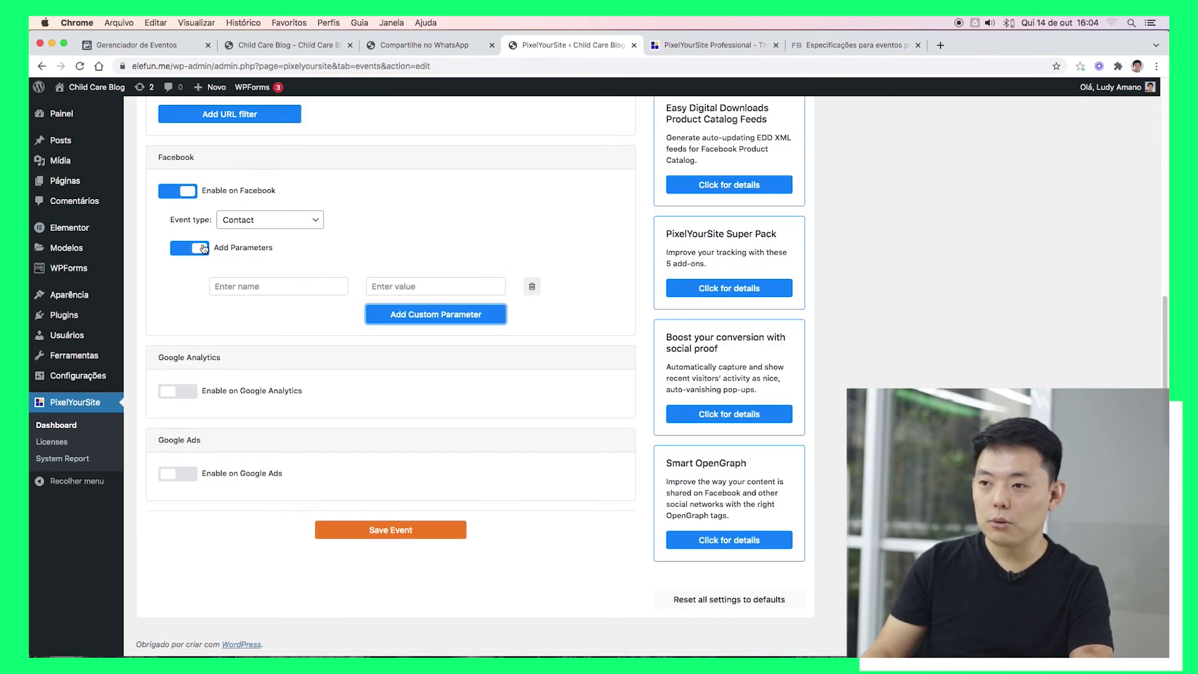
left_click(202, 248)
Save the WhatsApp event and reload the site's home page
left_click(399, 465)
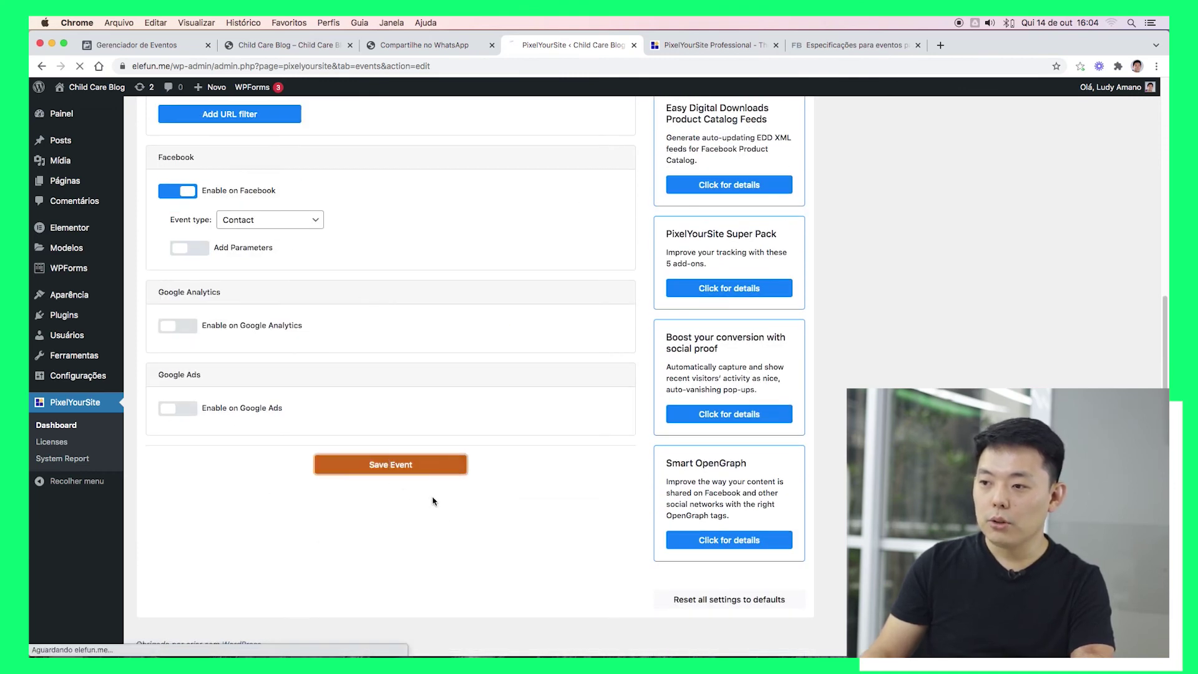
scroll(417, 312, "down", 2)
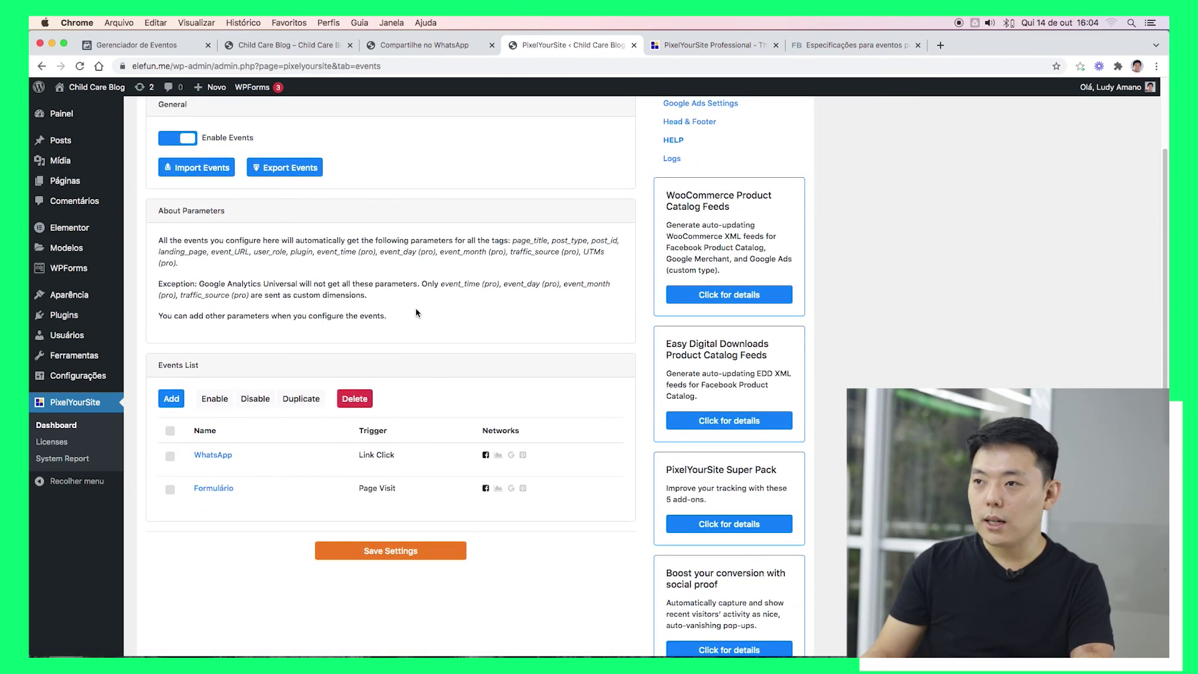
left_click(290, 48)
scroll(179, 361, "up", 15)
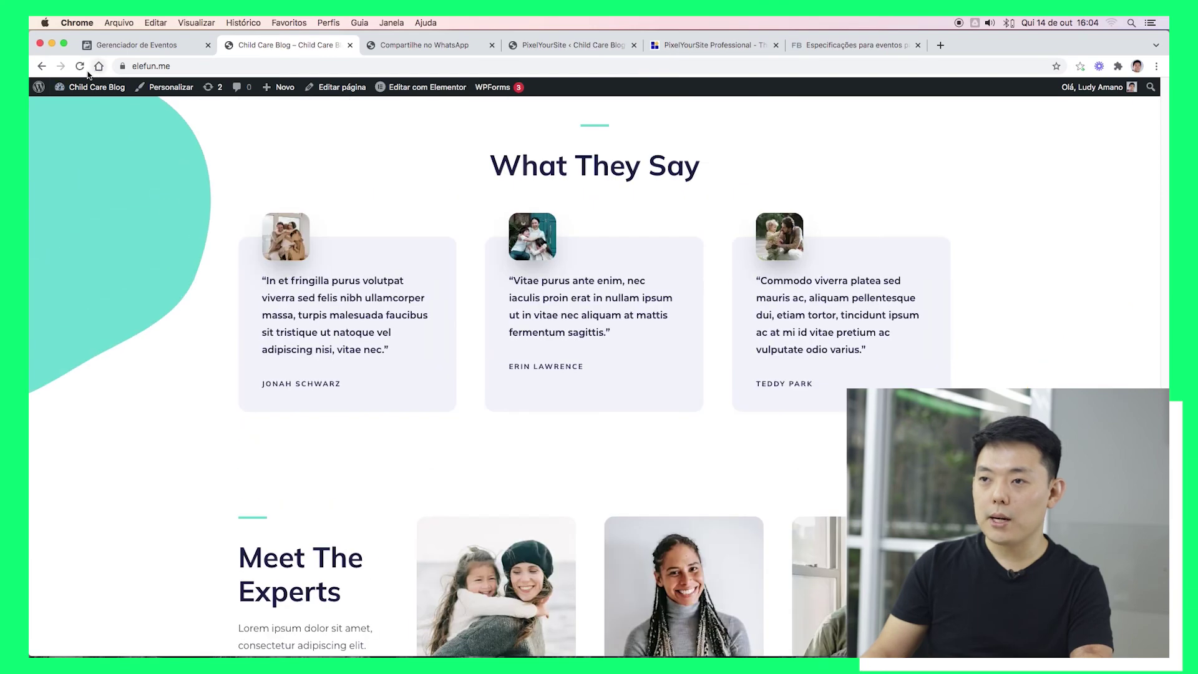
left_click(79, 66)
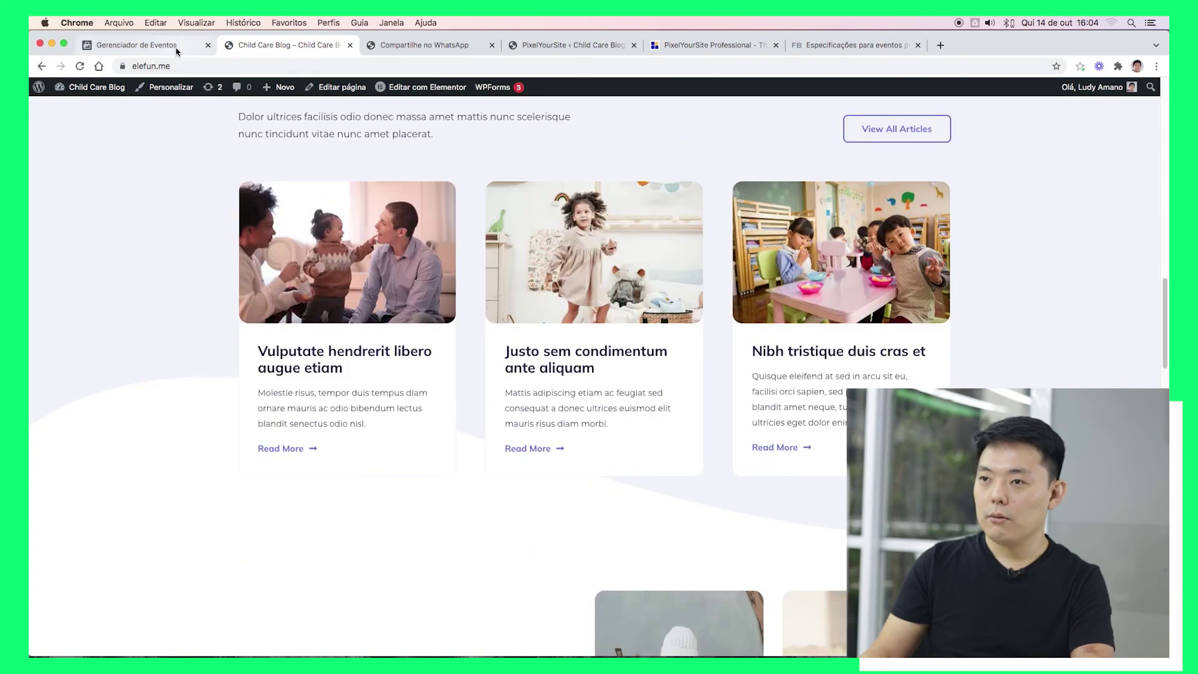
Check the page load in Facebook's test events, and trigger the contact event with the WhatsApp button at the bottom of the home page
left_click(137, 45)
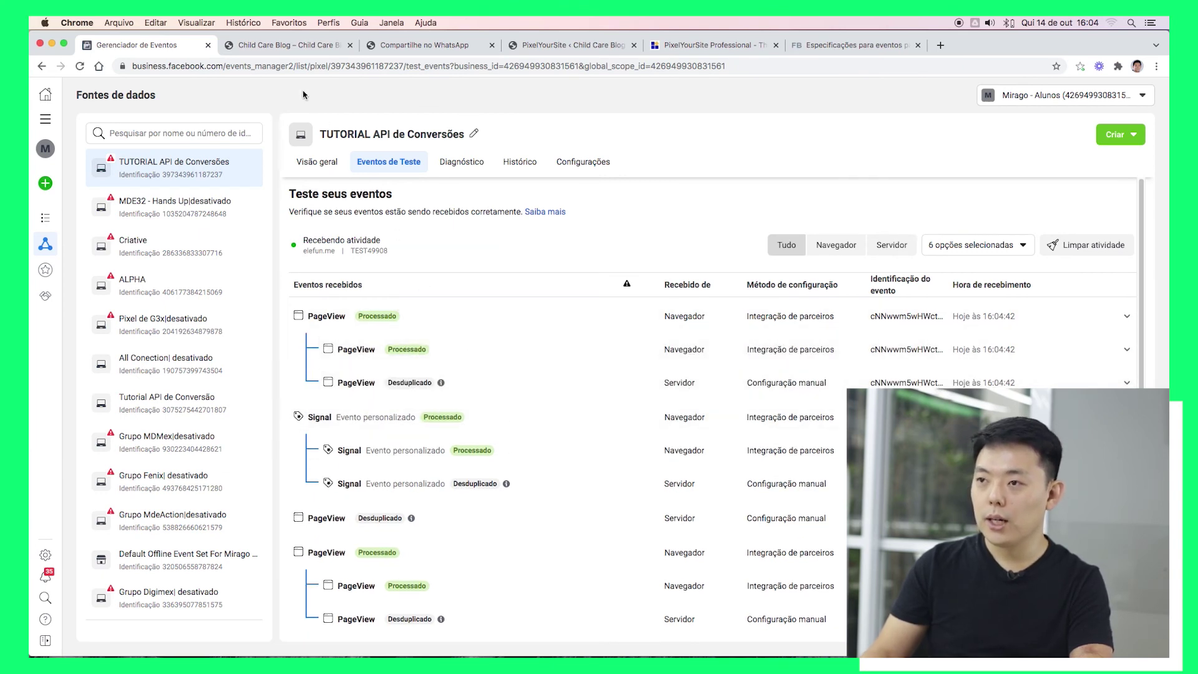
key("ctrl+Tab")
scroll(688, 352, "down", 20)
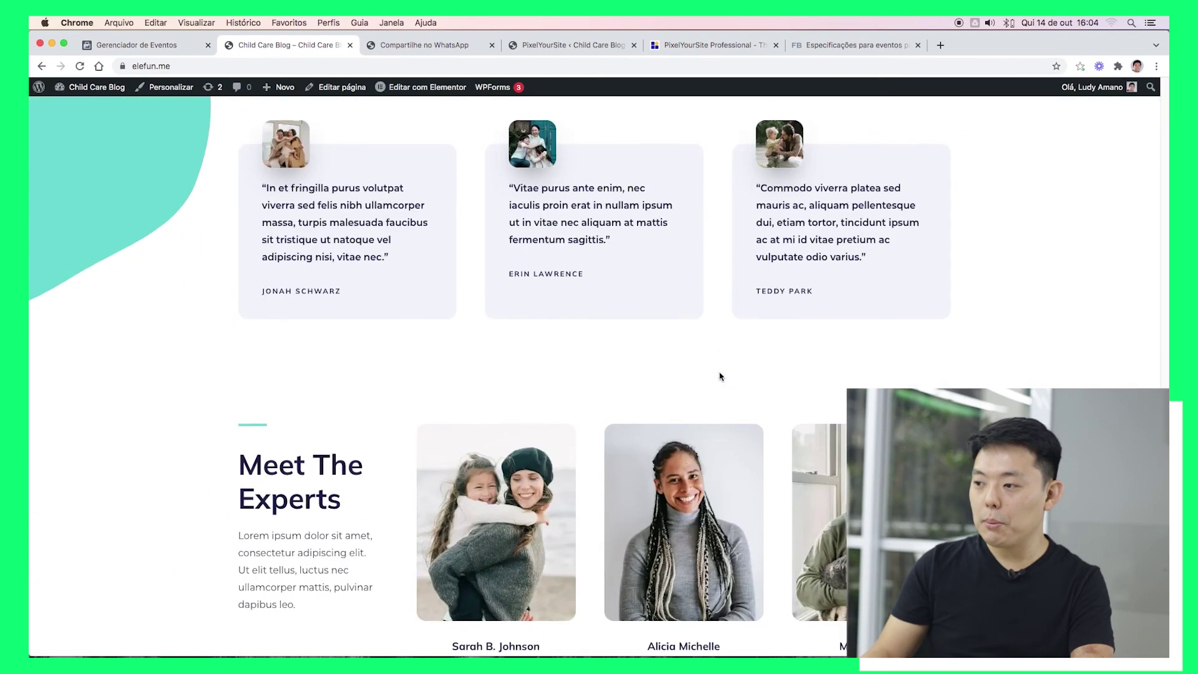
scroll(720, 377, "down", 2)
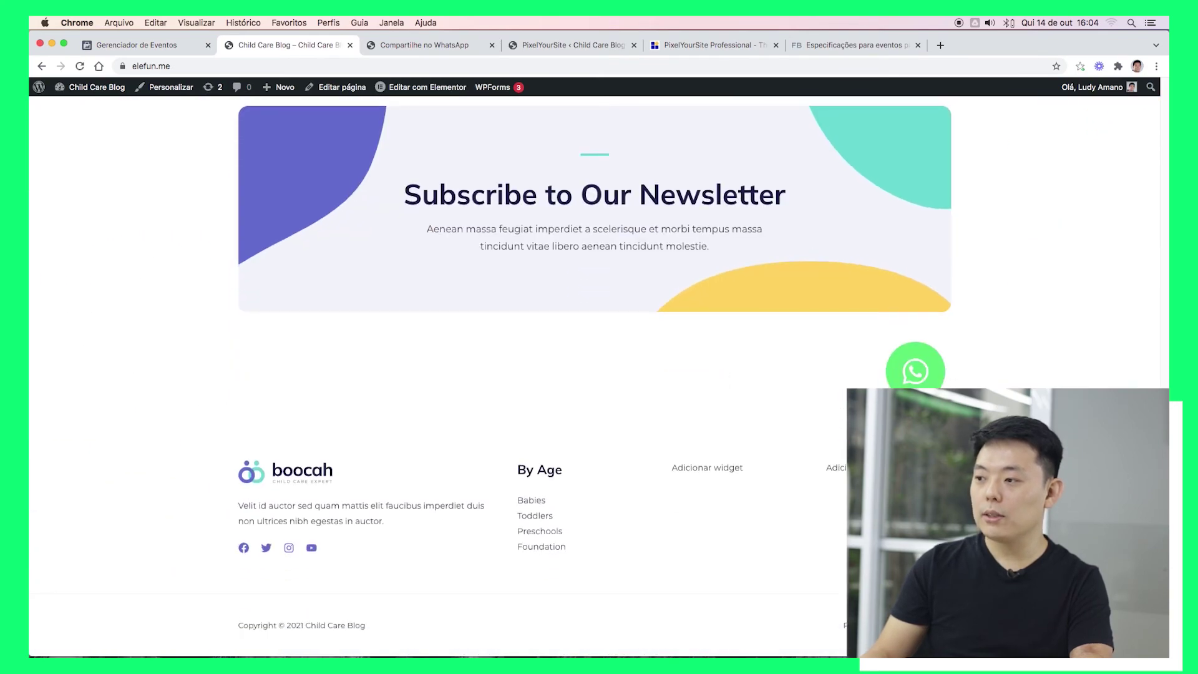
left_click(927, 382)
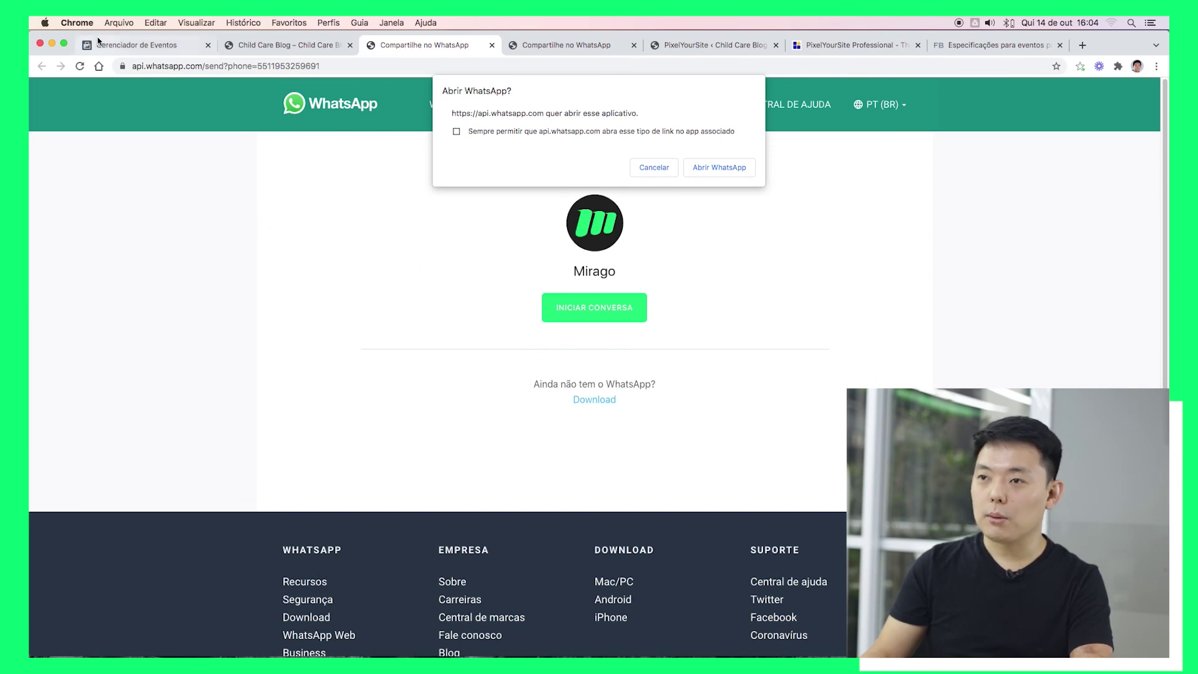
Examine the browser and server entries of the Entrar em contato event in Facebook's test events, including all its parameters
left_click(122, 48)
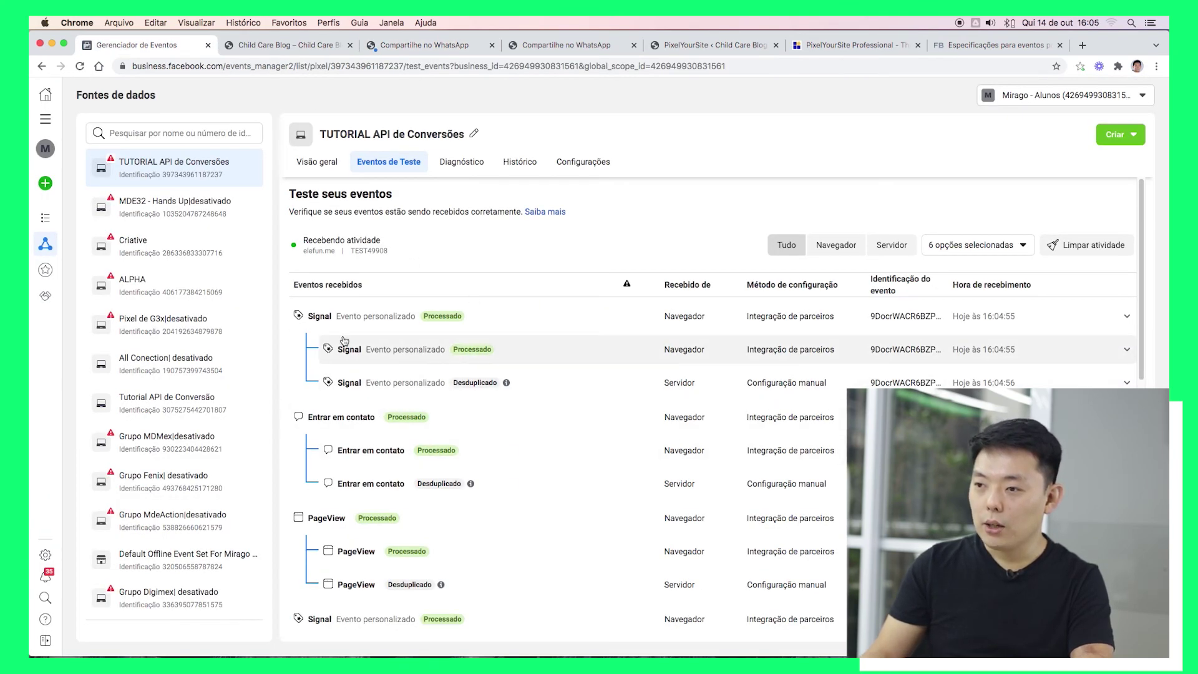
scroll(544, 441, "down", 2)
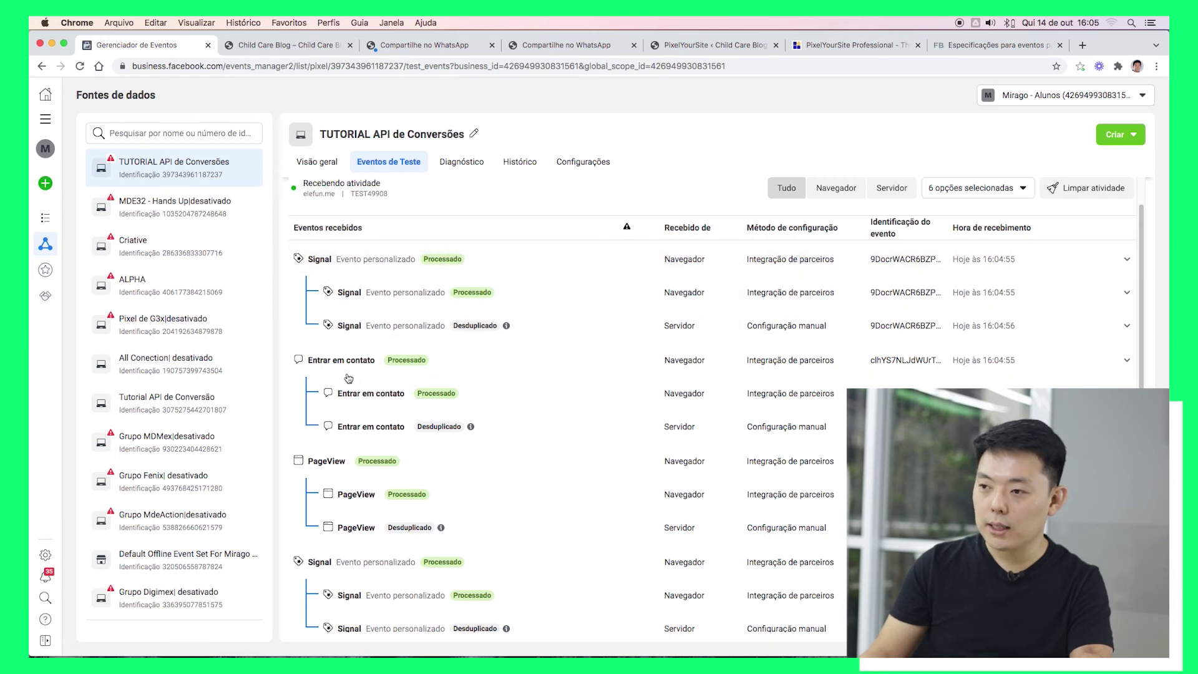
left_click(801, 395)
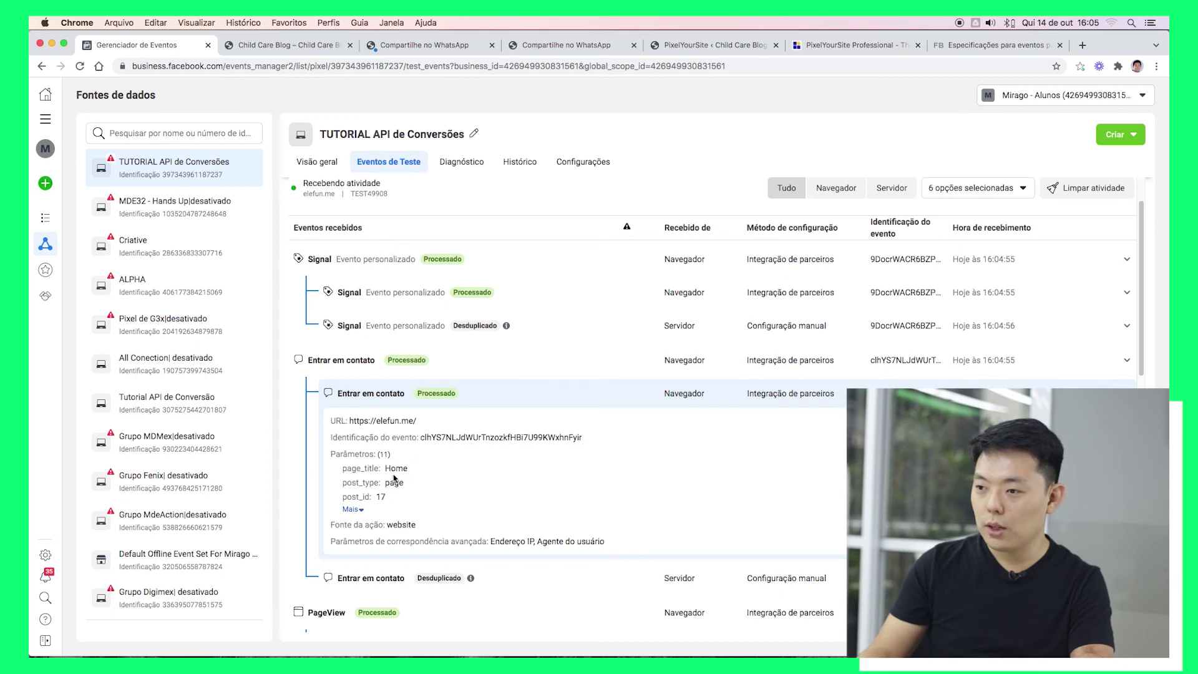
left_click(352, 509)
scroll(400, 461, "down", 2)
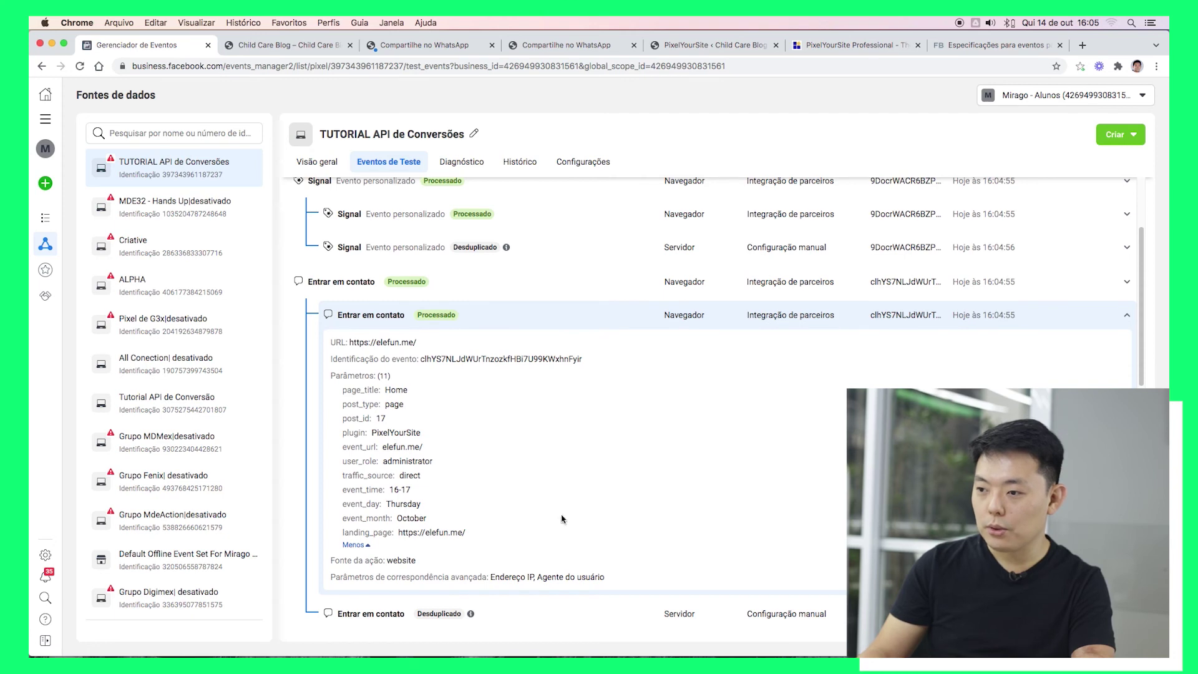
scroll(737, 479, "down", 5)
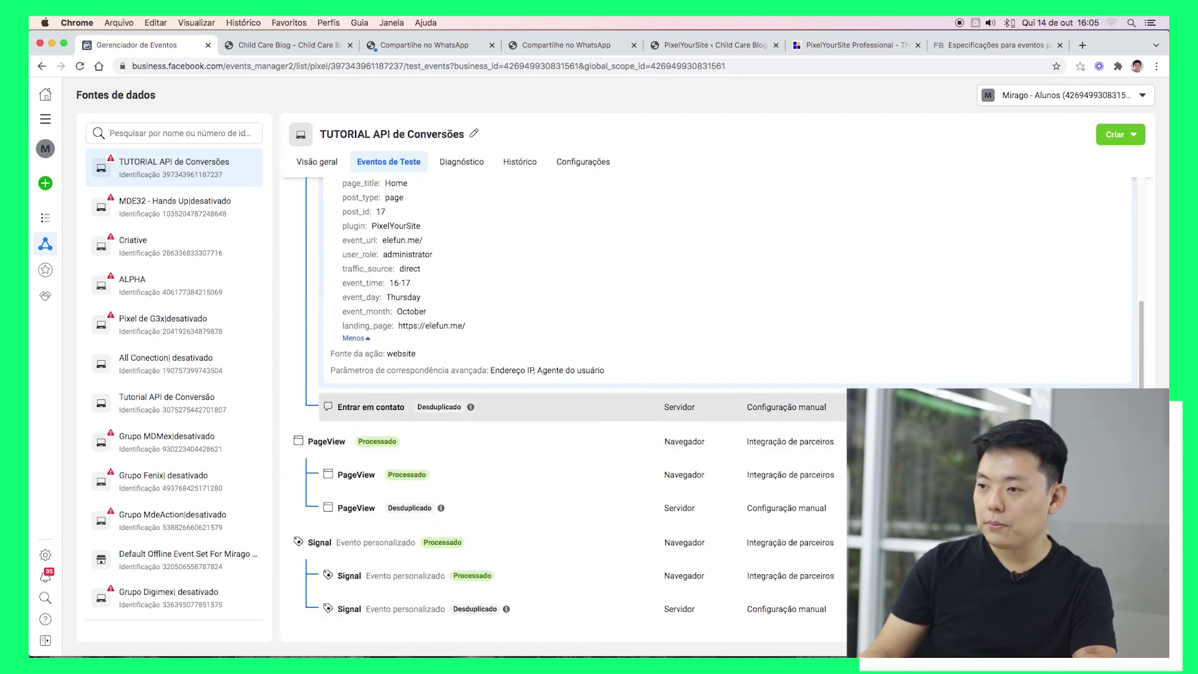
left_click(431, 407)
scroll(473, 475, "up", 4)
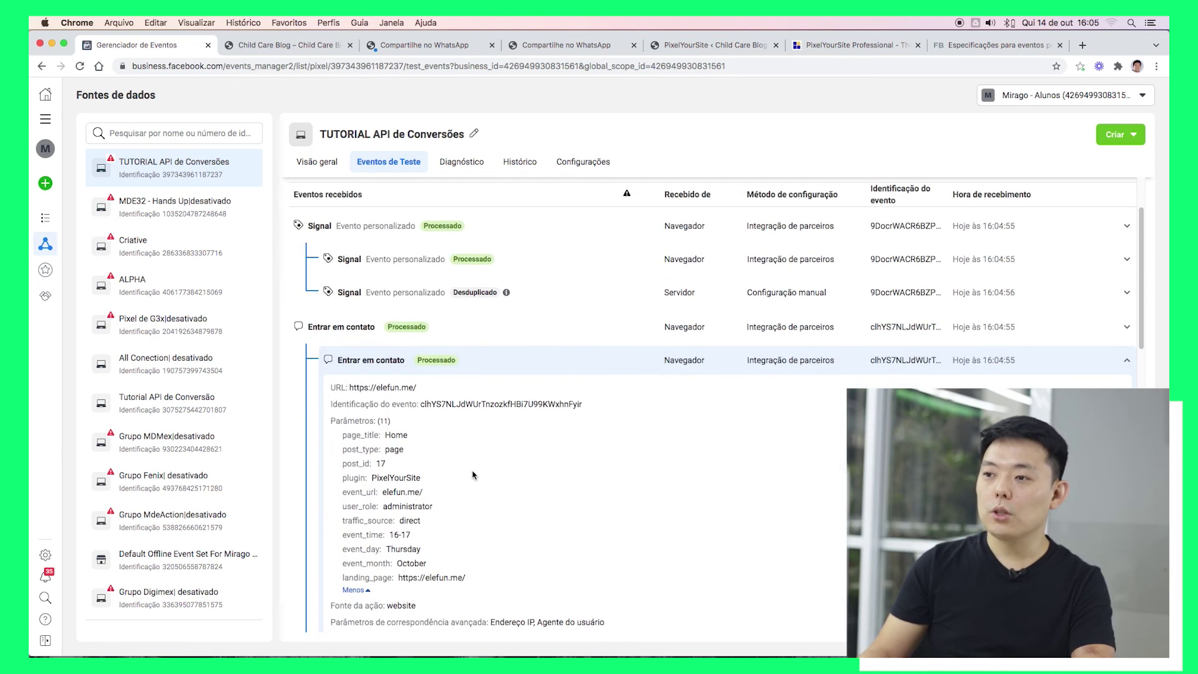
scroll(475, 449, "up", 1)
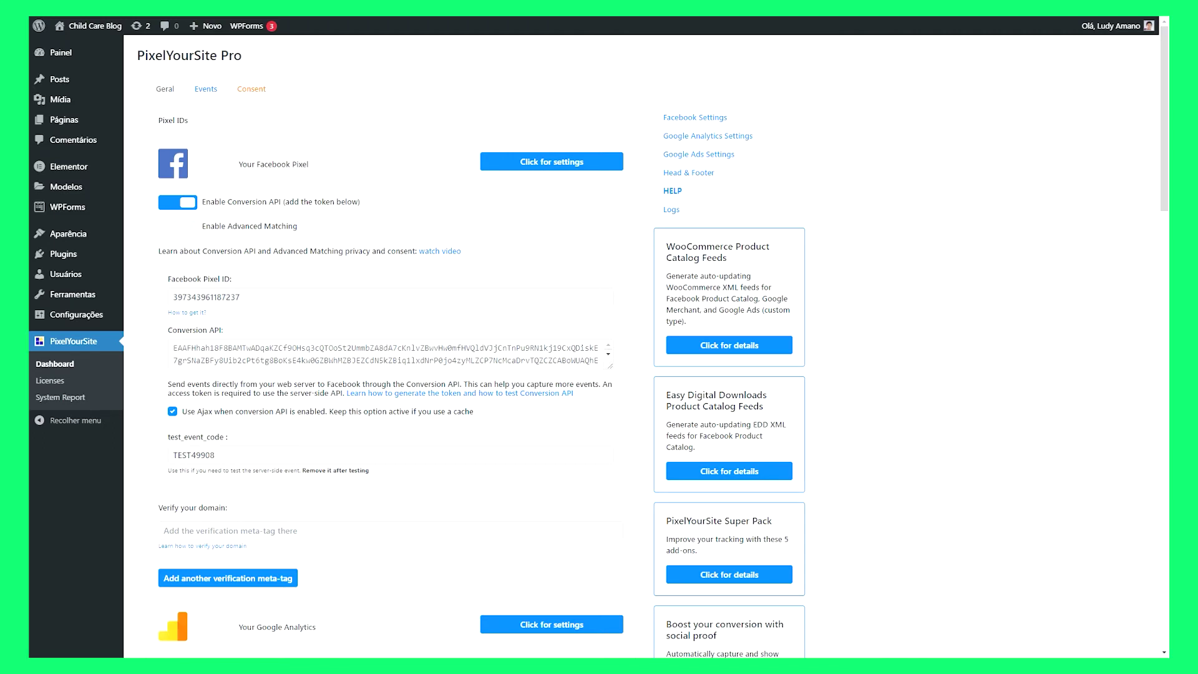
Clear the test_event_code value from the Facebook pixel settings in PixelYourSite
left_click_drag(227, 456, 138, 463)
key("BackSpace")
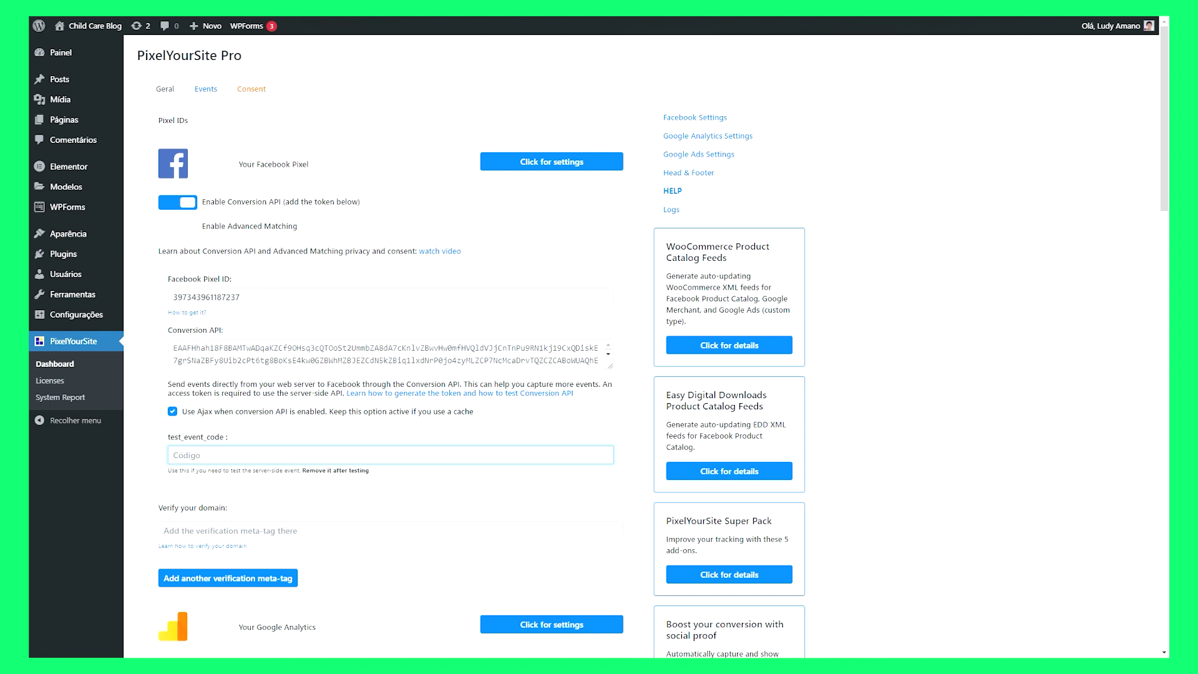
left_click(174, 531)
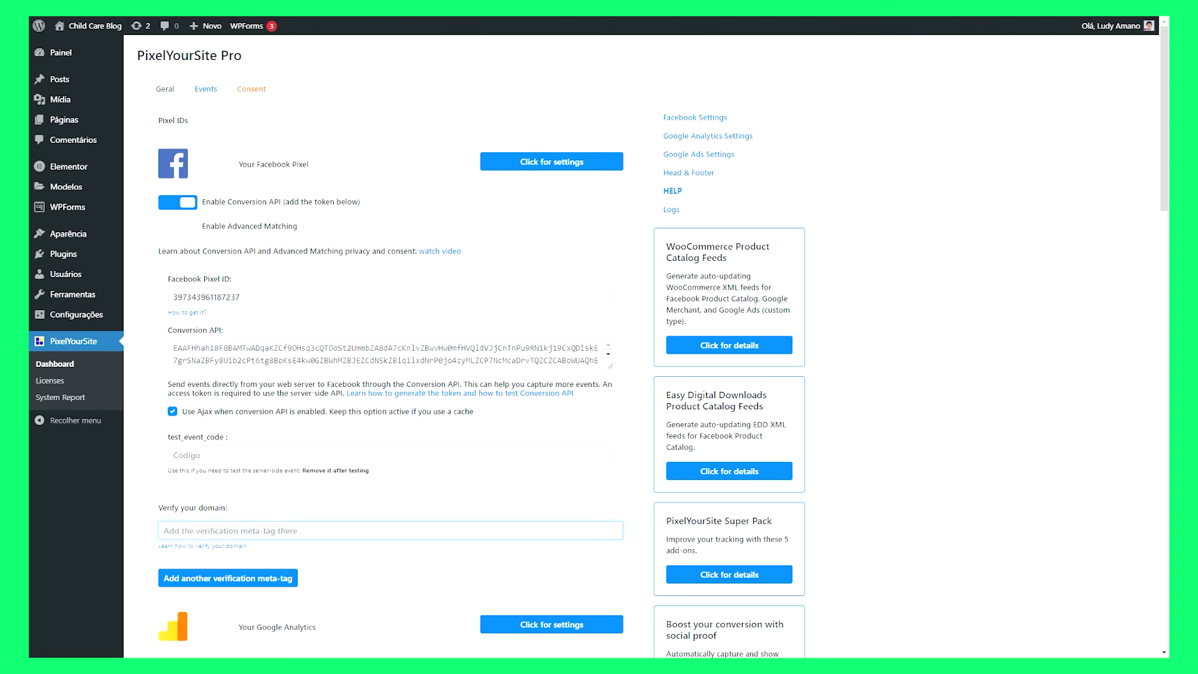